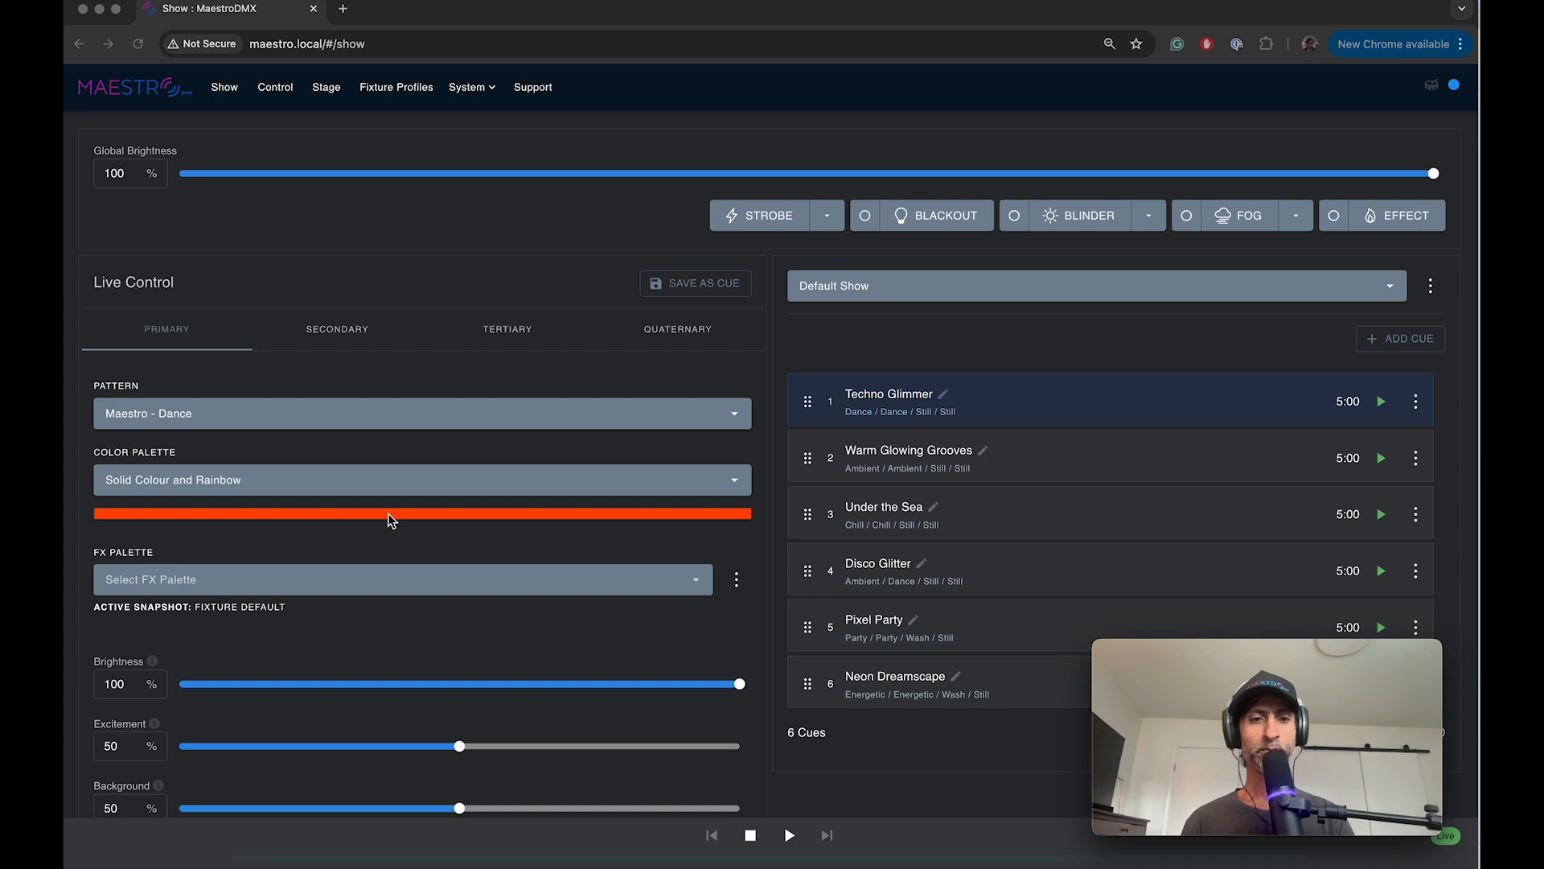
Step: Examine the available color palettes for the primary group, from the grouped and individual palettes to the Extended Channel Palettes
{"action": "left_click", "coordinate": [319, 481]}
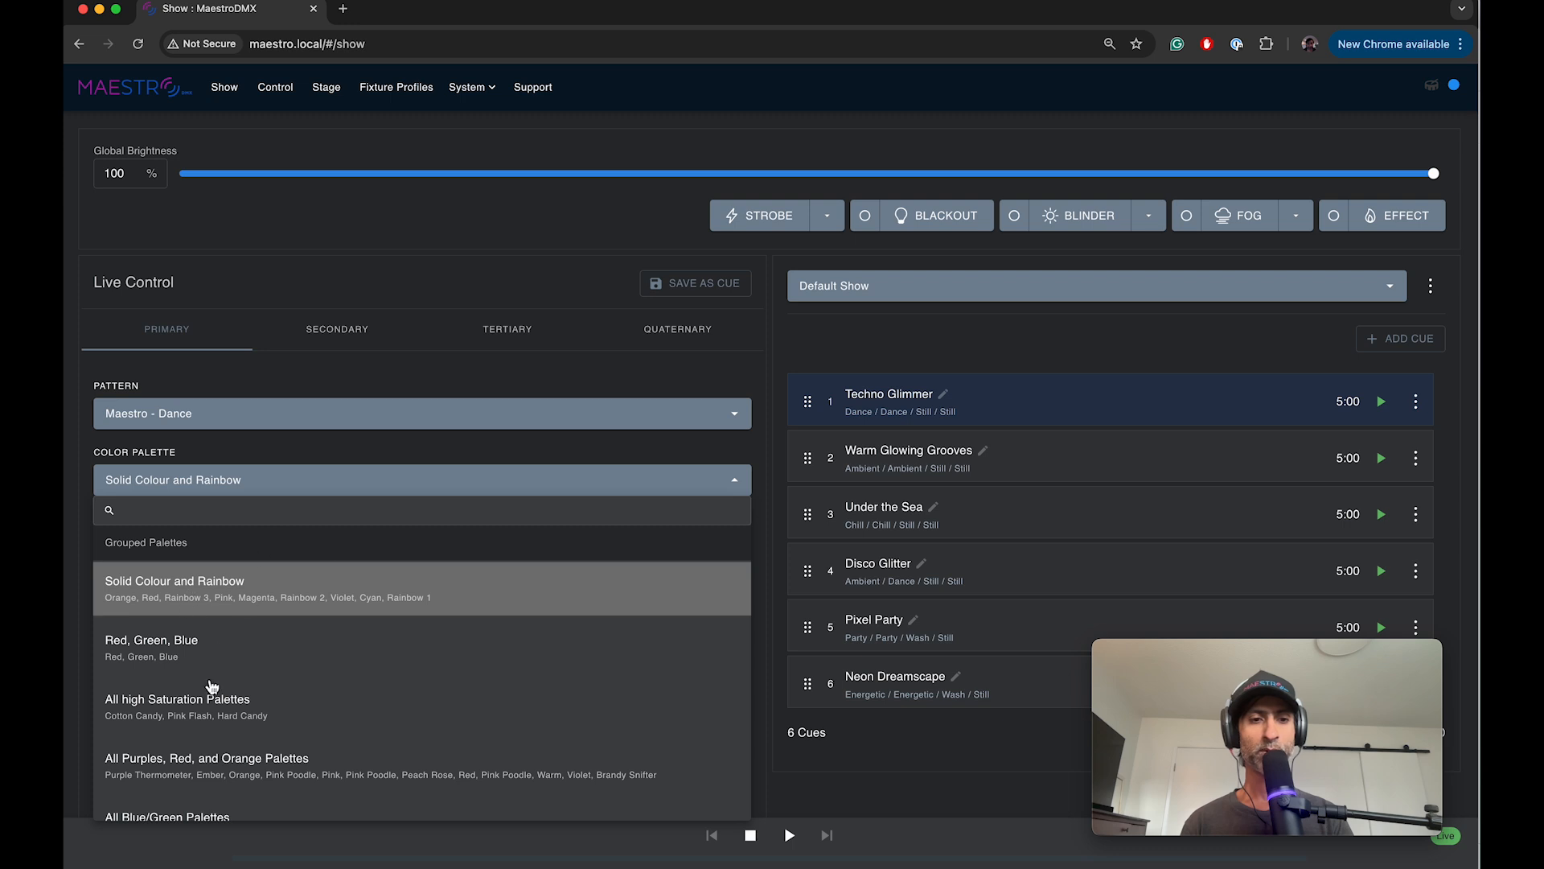
{"action": "scroll", "coordinate": [244, 743], "scroll_direction": "down", "scroll_amount": 5}
{"action": "scroll", "coordinate": [244, 743], "scroll_direction": "down", "scroll_amount": 3}
{"action": "scroll", "coordinate": [244, 743], "scroll_direction": "up", "scroll_amount": 6}
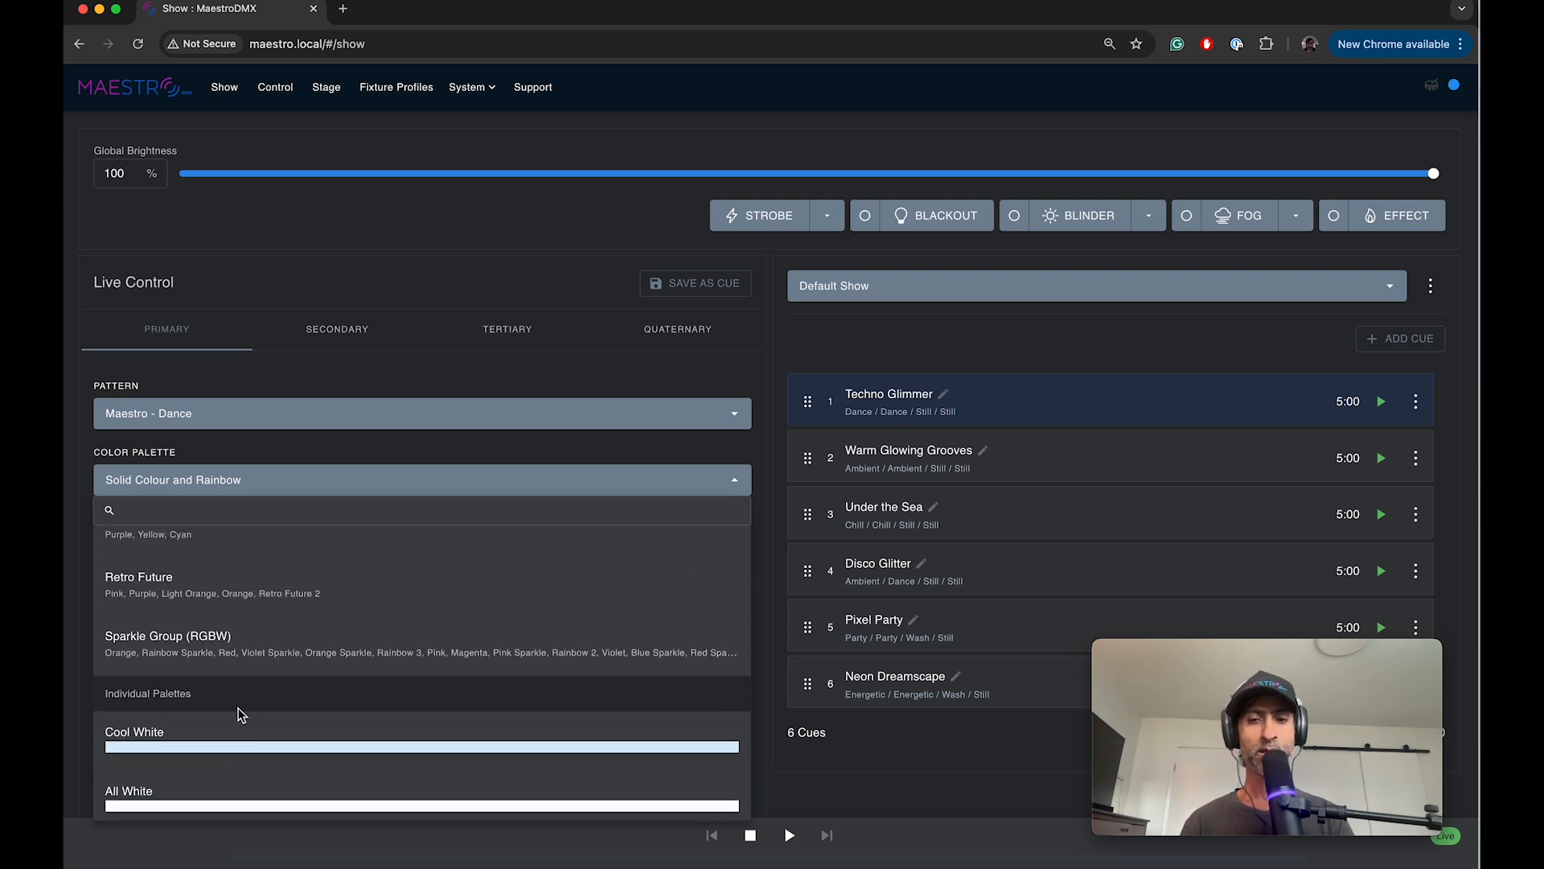
{"action": "scroll", "coordinate": [241, 714], "scroll_direction": "down", "scroll_amount": 1}
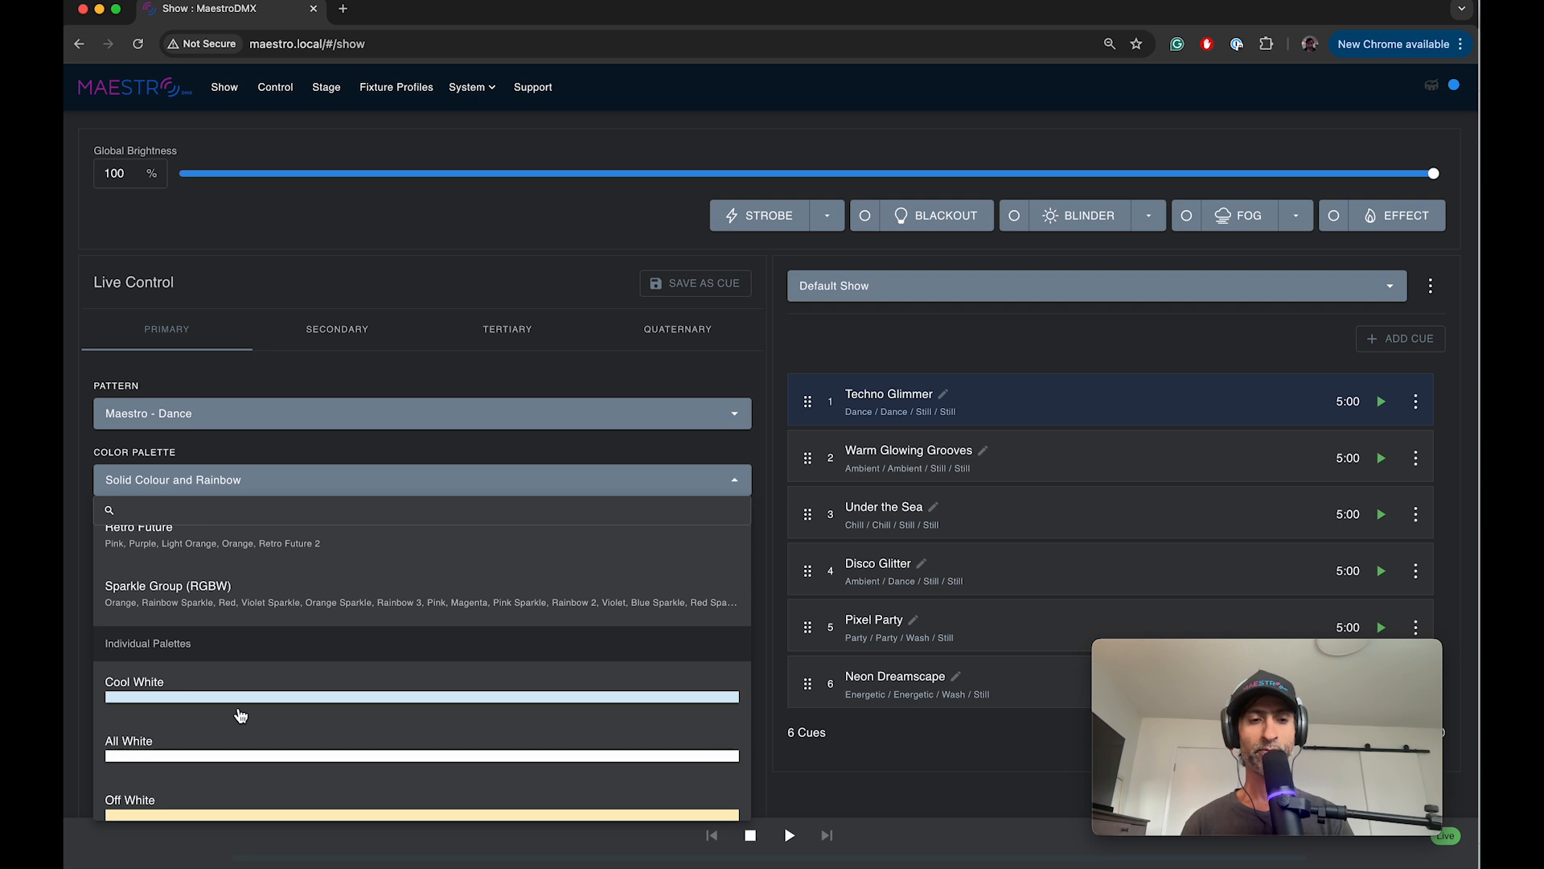
{"action": "scroll", "coordinate": [240, 714], "scroll_direction": "down", "scroll_amount": 20}
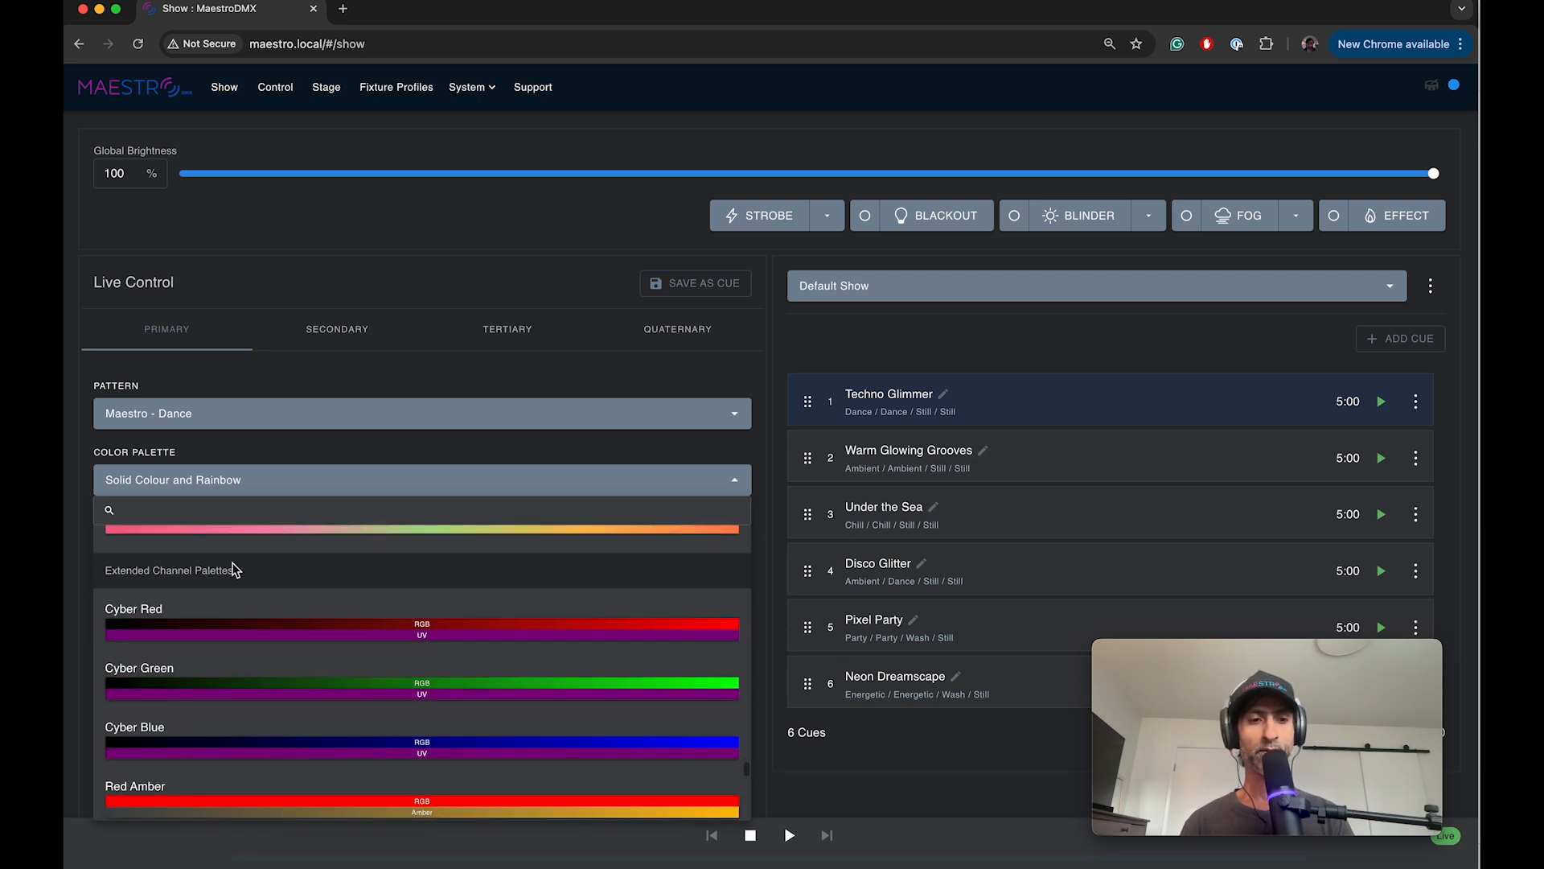
{"action": "triple_click", "coordinate": [234, 569]}
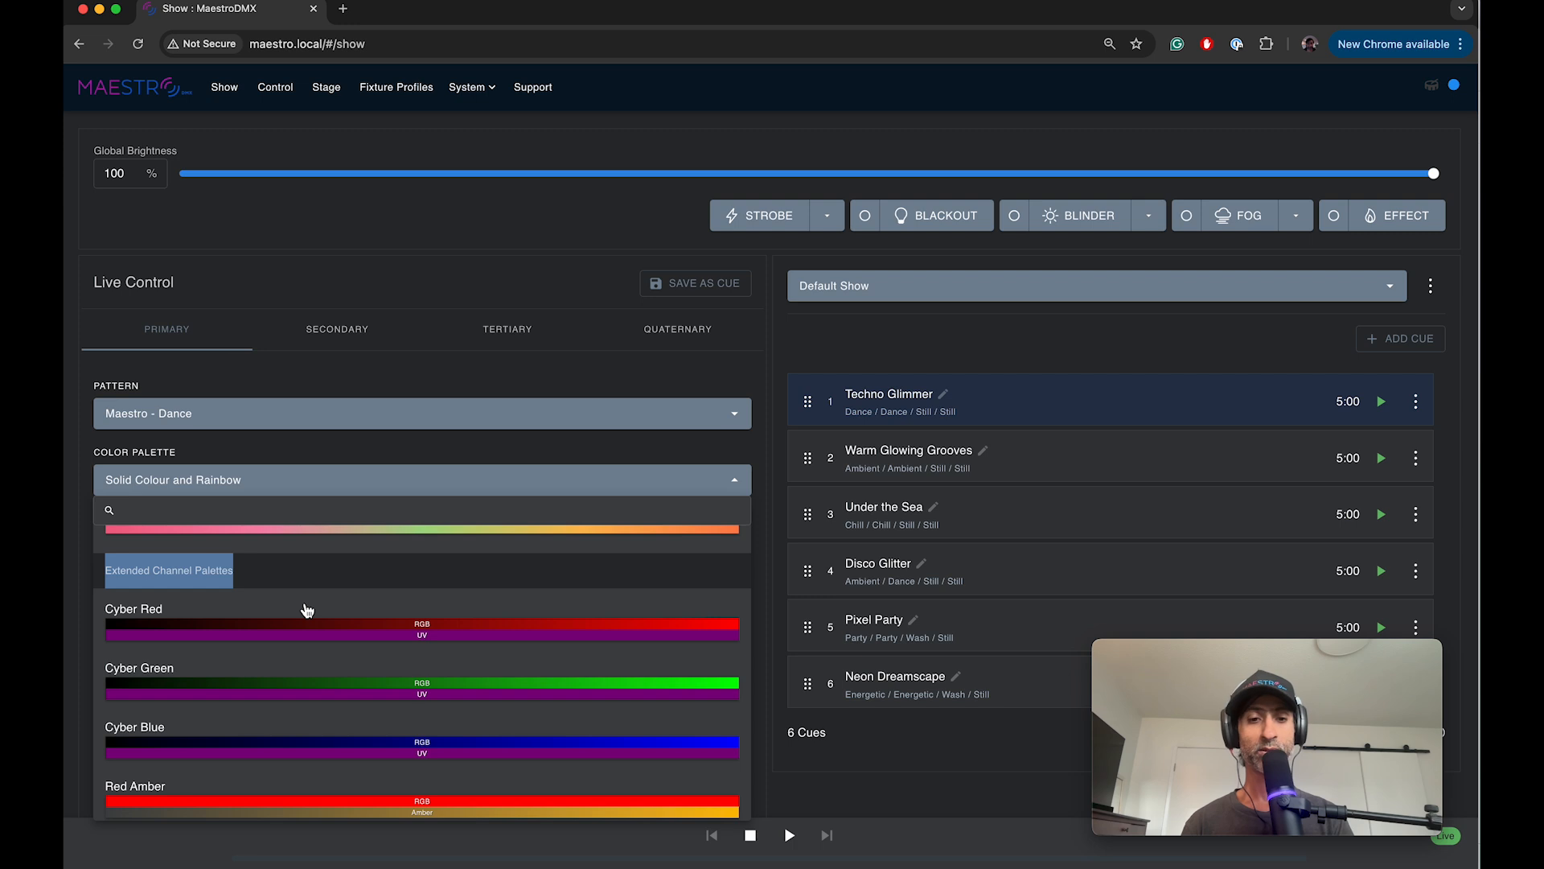
{"action": "scroll", "coordinate": [328, 712], "scroll_direction": "down", "scroll_amount": 3}
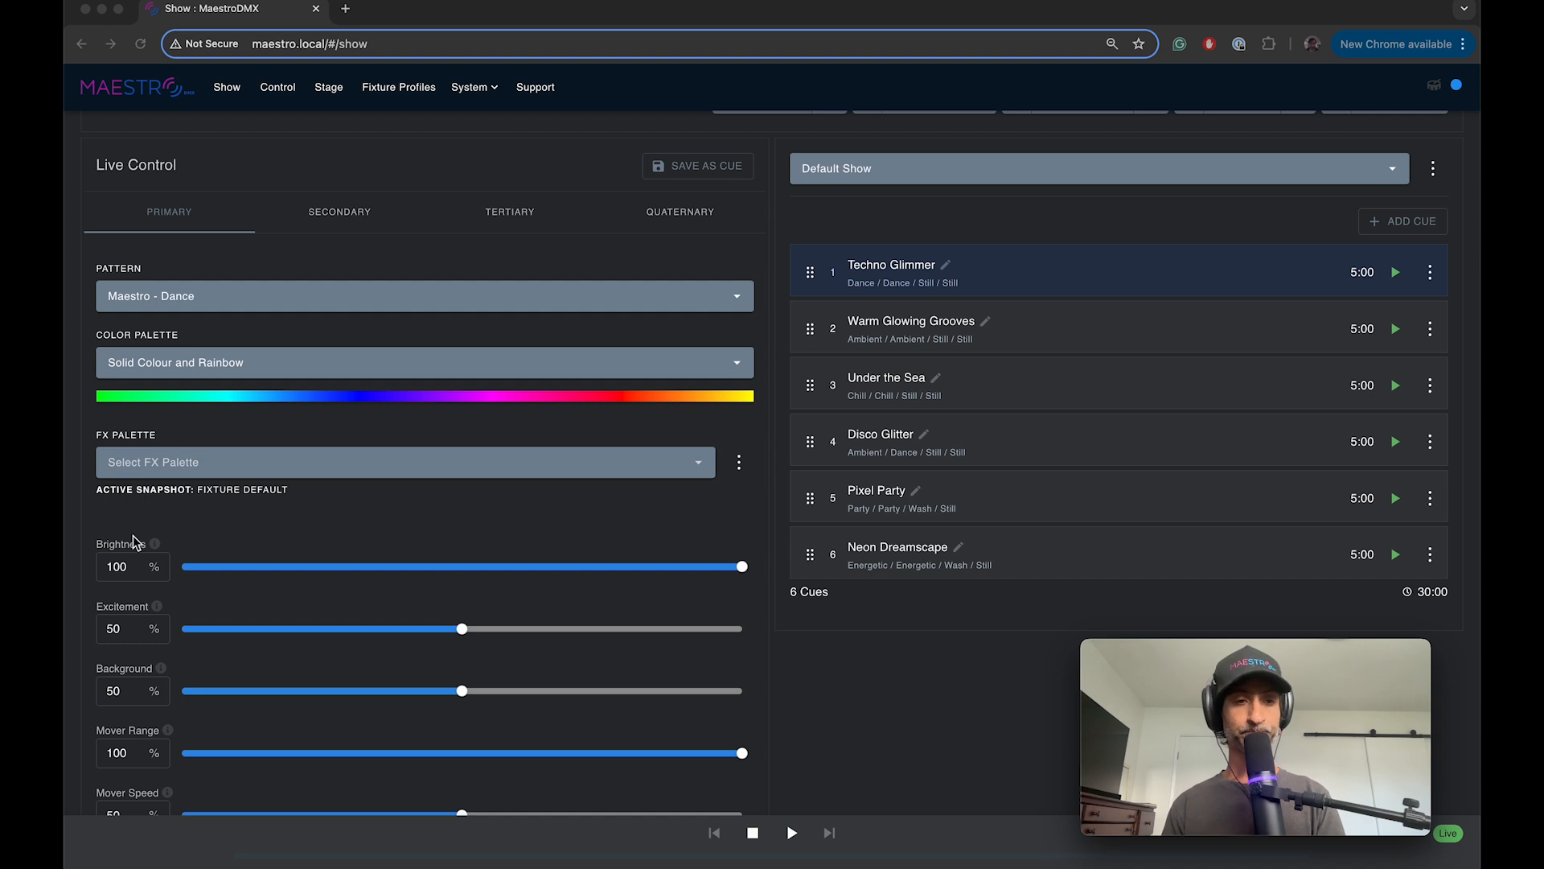
Step: Expand the advanced parameters of the primary group's live control and review the trigger and speed settings
{"action": "scroll", "coordinate": [133, 563], "scroll_direction": "down", "scroll_amount": 5}
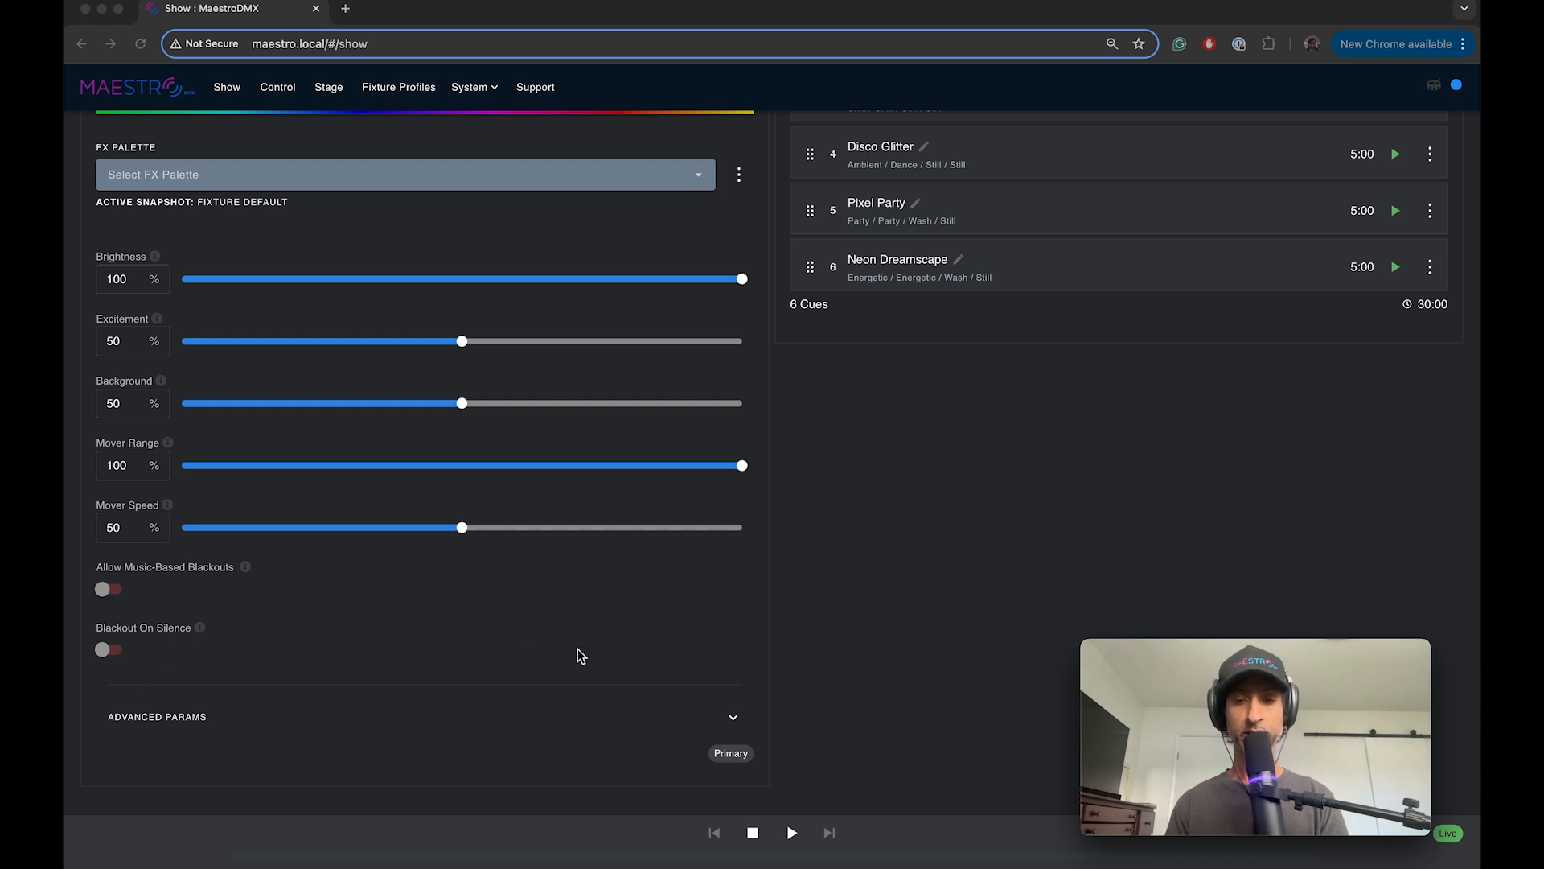
{"action": "left_click", "coordinate": [733, 718]}
{"action": "left_click", "coordinate": [734, 720]}
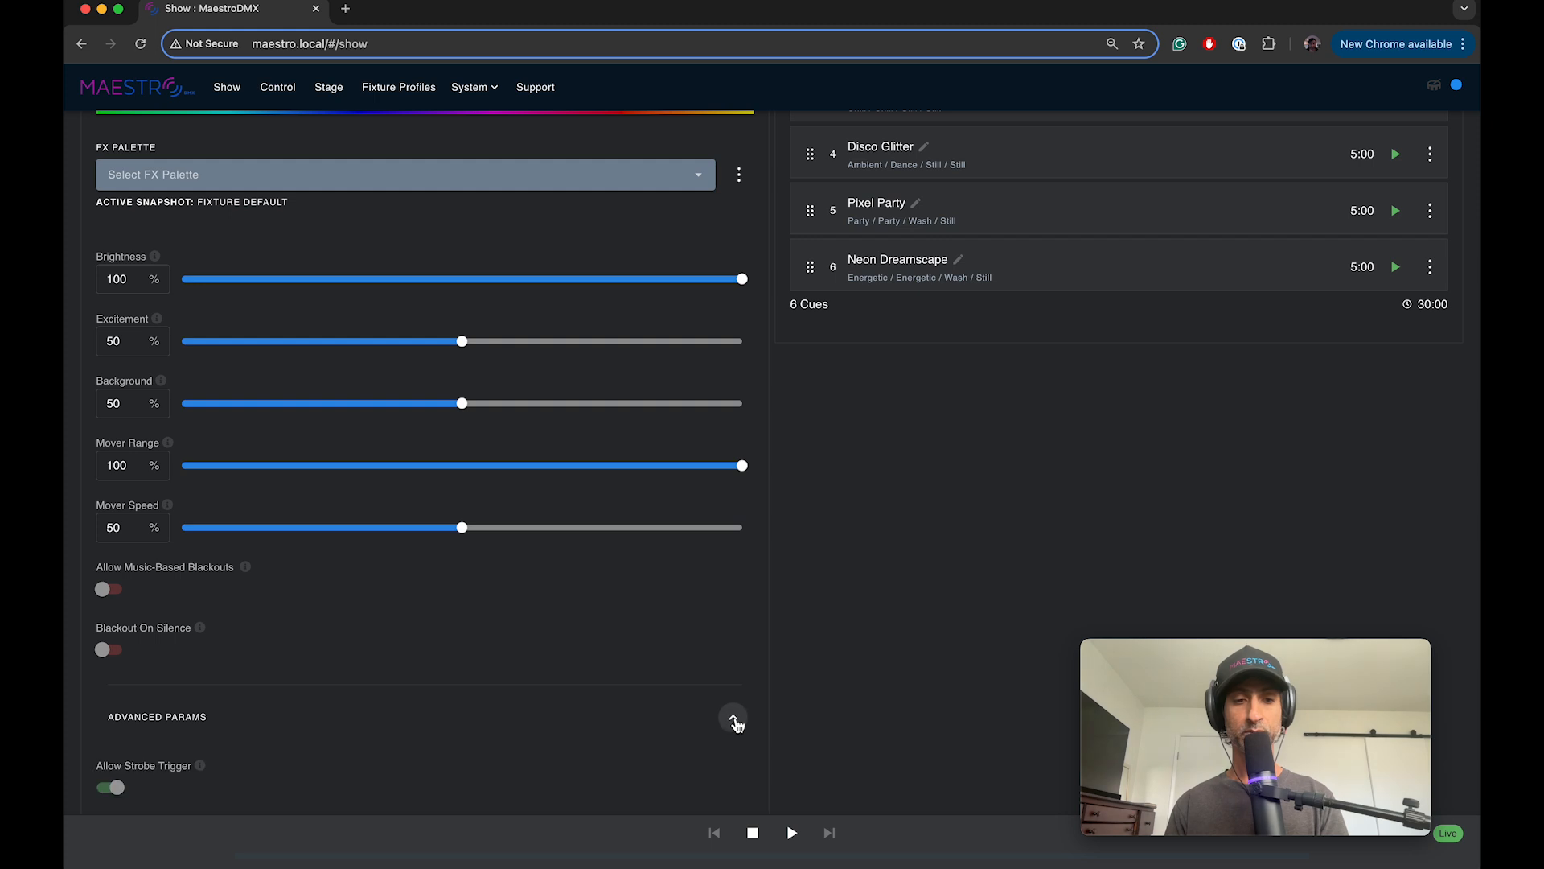
{"action": "scroll", "coordinate": [522, 714], "scroll_direction": "down", "scroll_amount": 3}
{"action": "scroll", "coordinate": [242, 664], "scroll_direction": "down", "scroll_amount": 1}
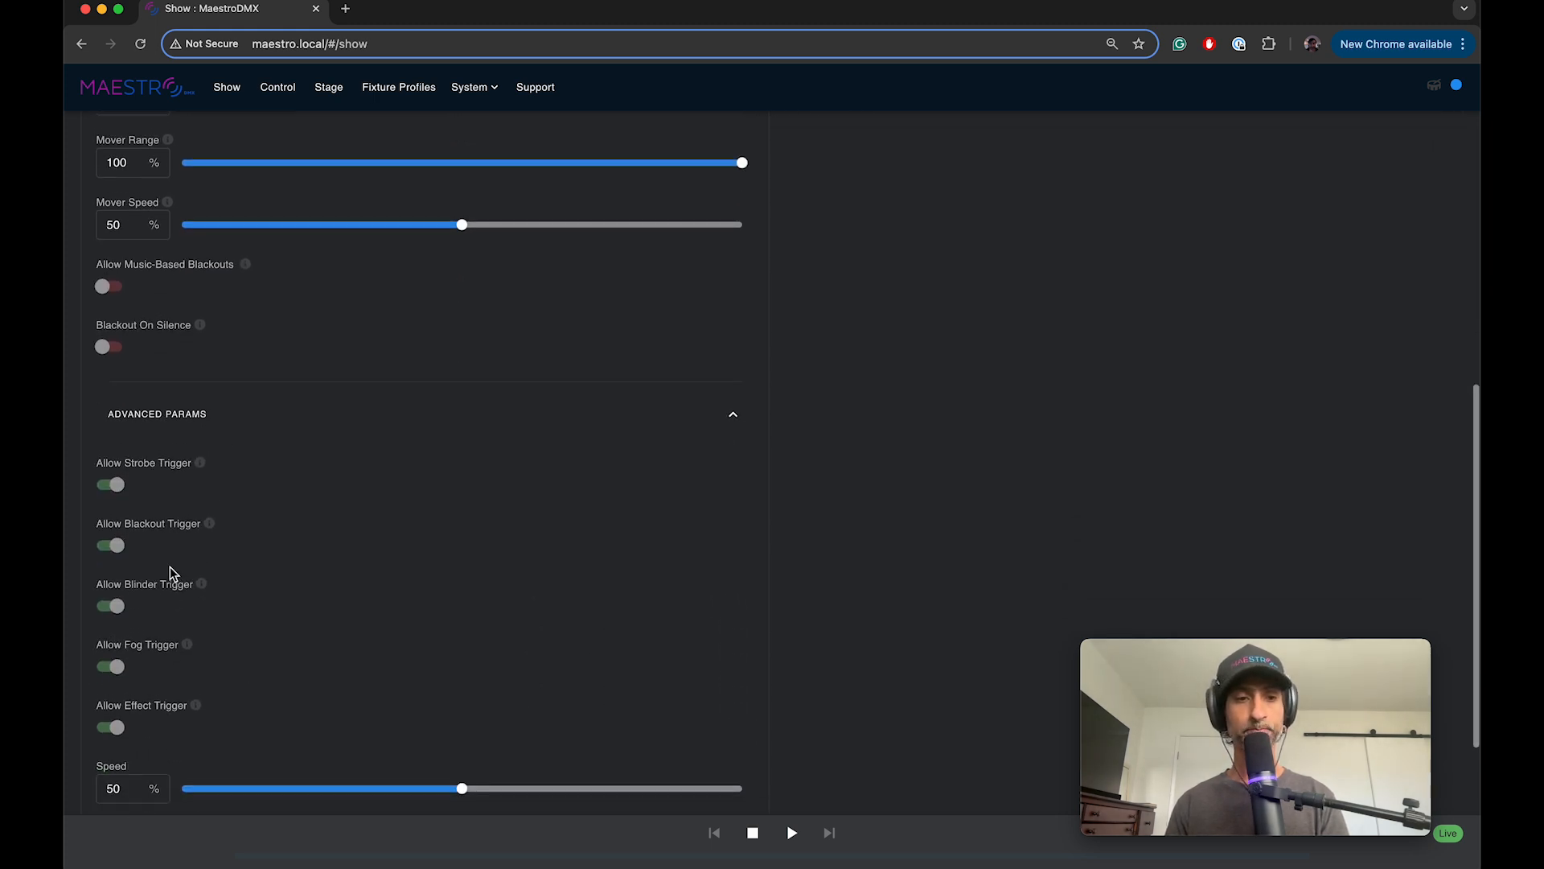
{"action": "scroll", "coordinate": [171, 566], "scroll_direction": "up", "scroll_amount": 1}
{"action": "scroll", "coordinate": [168, 531], "scroll_direction": "up", "scroll_amount": 1}
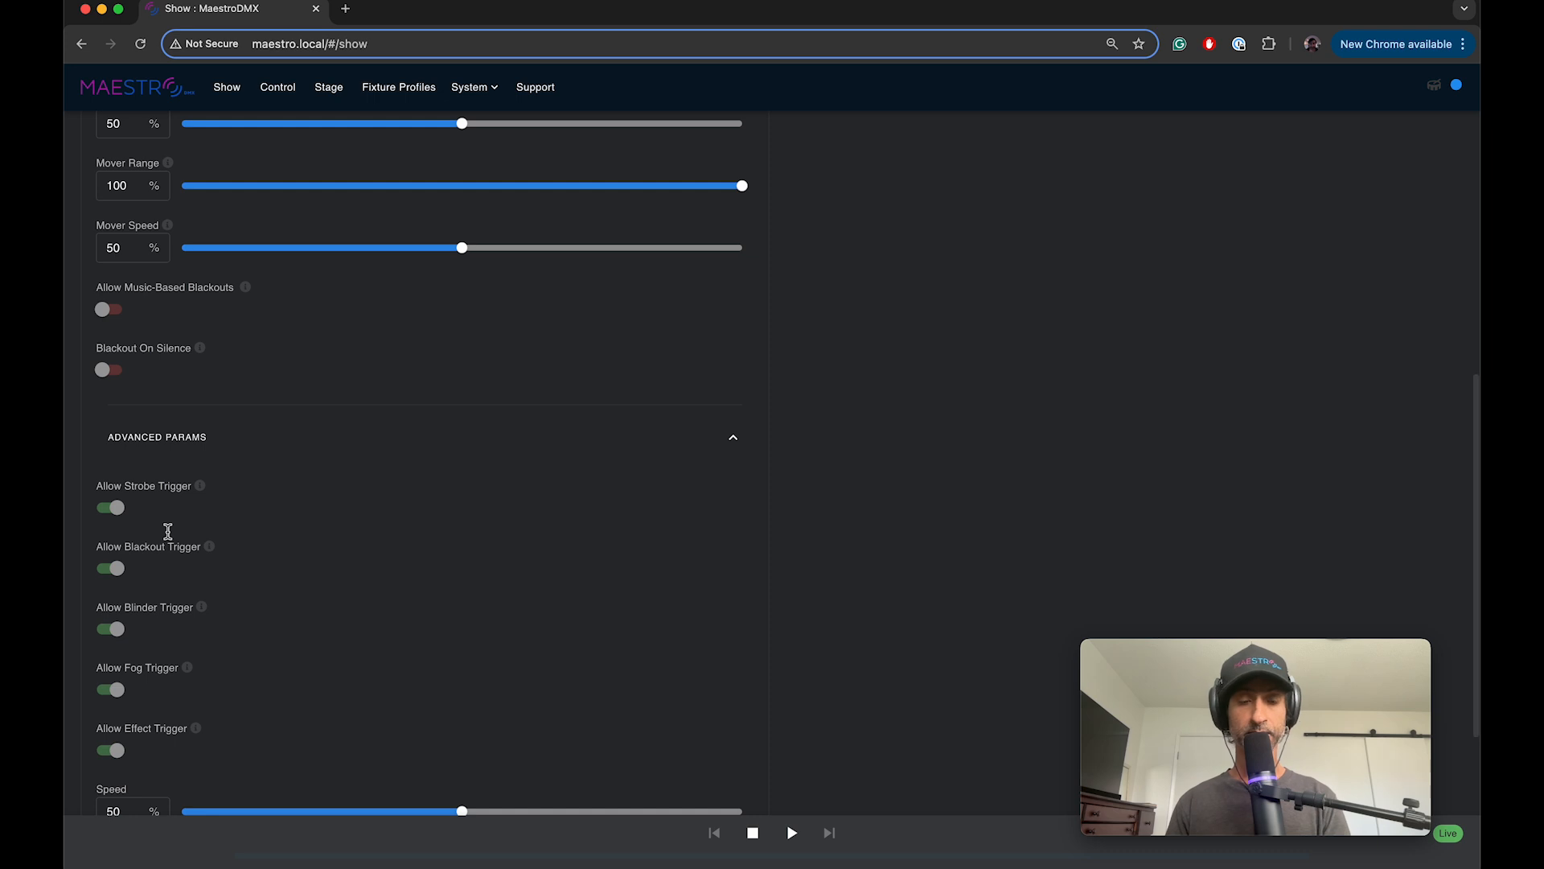
{"action": "scroll", "coordinate": [168, 531], "scroll_direction": "up", "scroll_amount": 1}
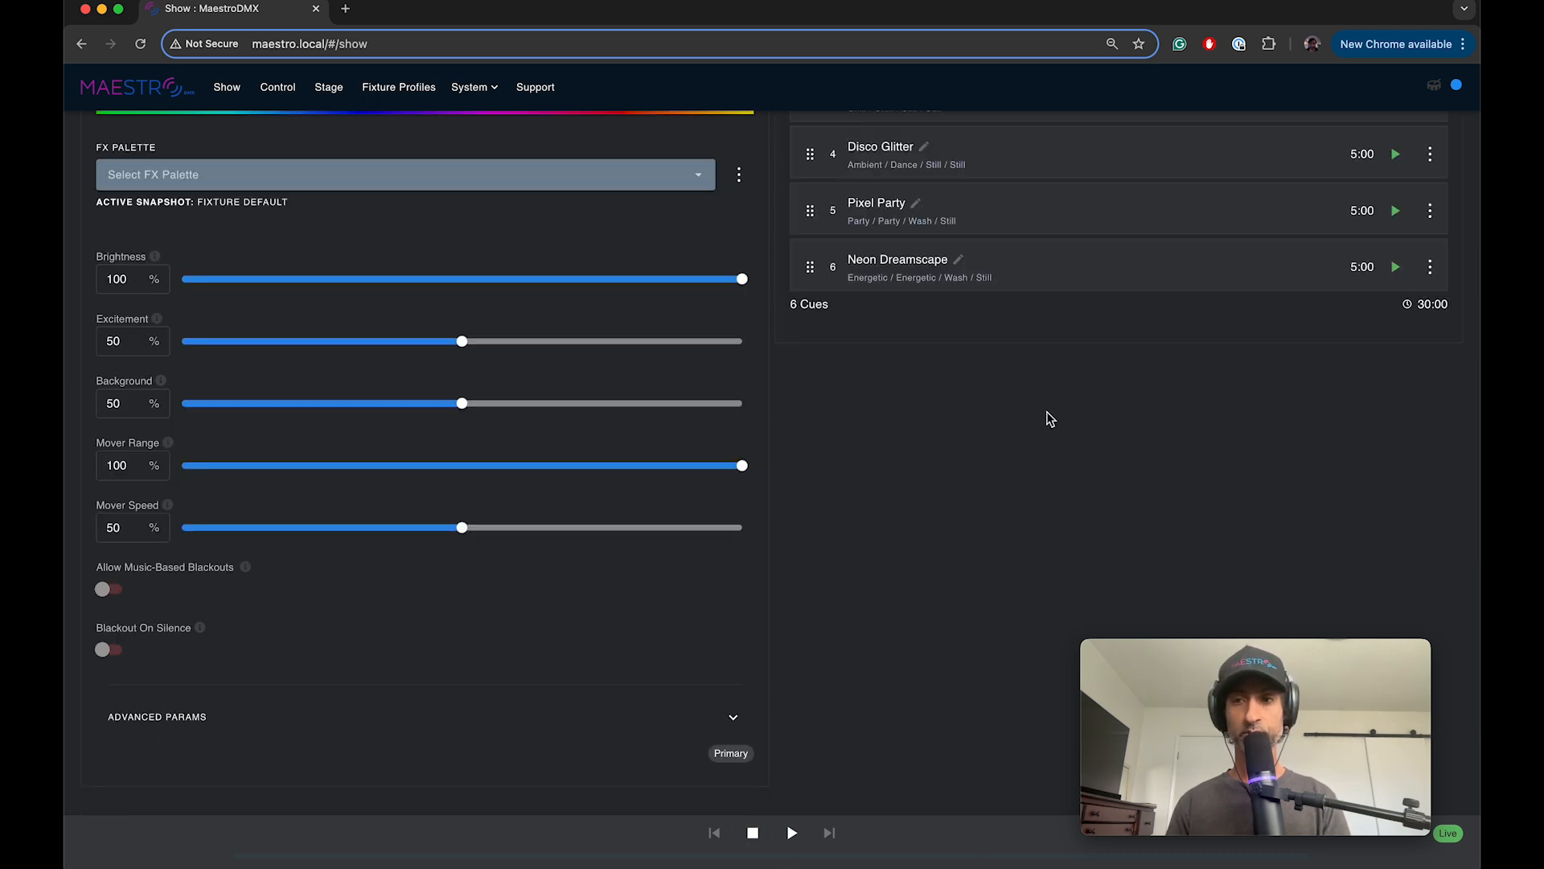
Step: Start playback of the Neon Dreamscape cue in the Default Show
{"action": "scroll", "coordinate": [1070, 402], "scroll_direction": "up", "scroll_amount": 1}
{"action": "left_click", "coordinate": [1395, 277]}
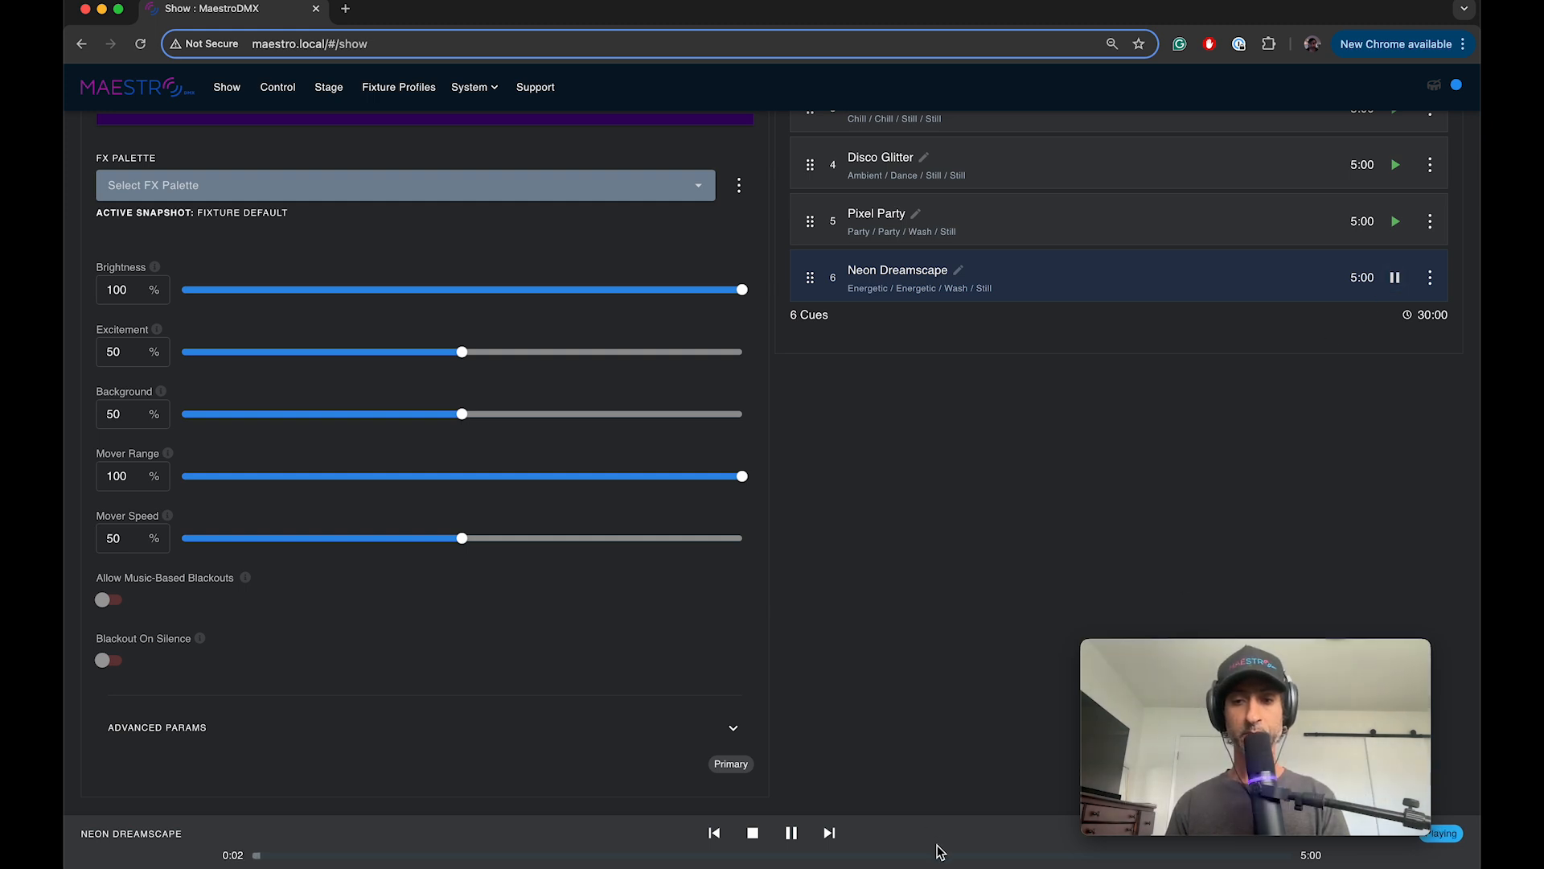
{"action": "scroll", "coordinate": [917, 619], "scroll_direction": "up", "scroll_amount": 5}
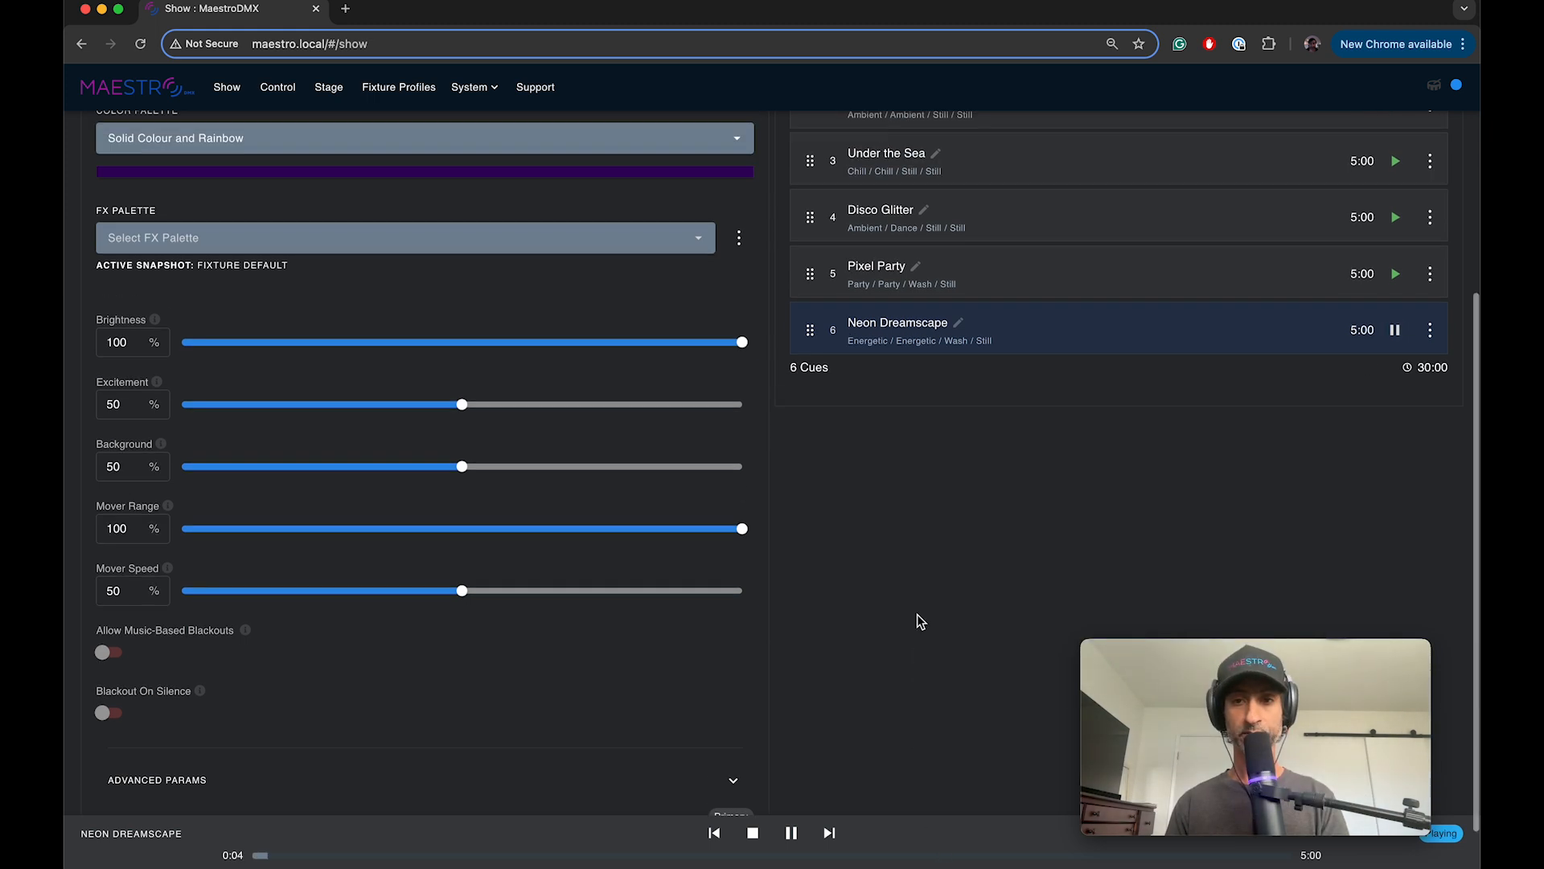
{"action": "scroll", "coordinate": [917, 619], "scroll_direction": "down", "scroll_amount": 5}
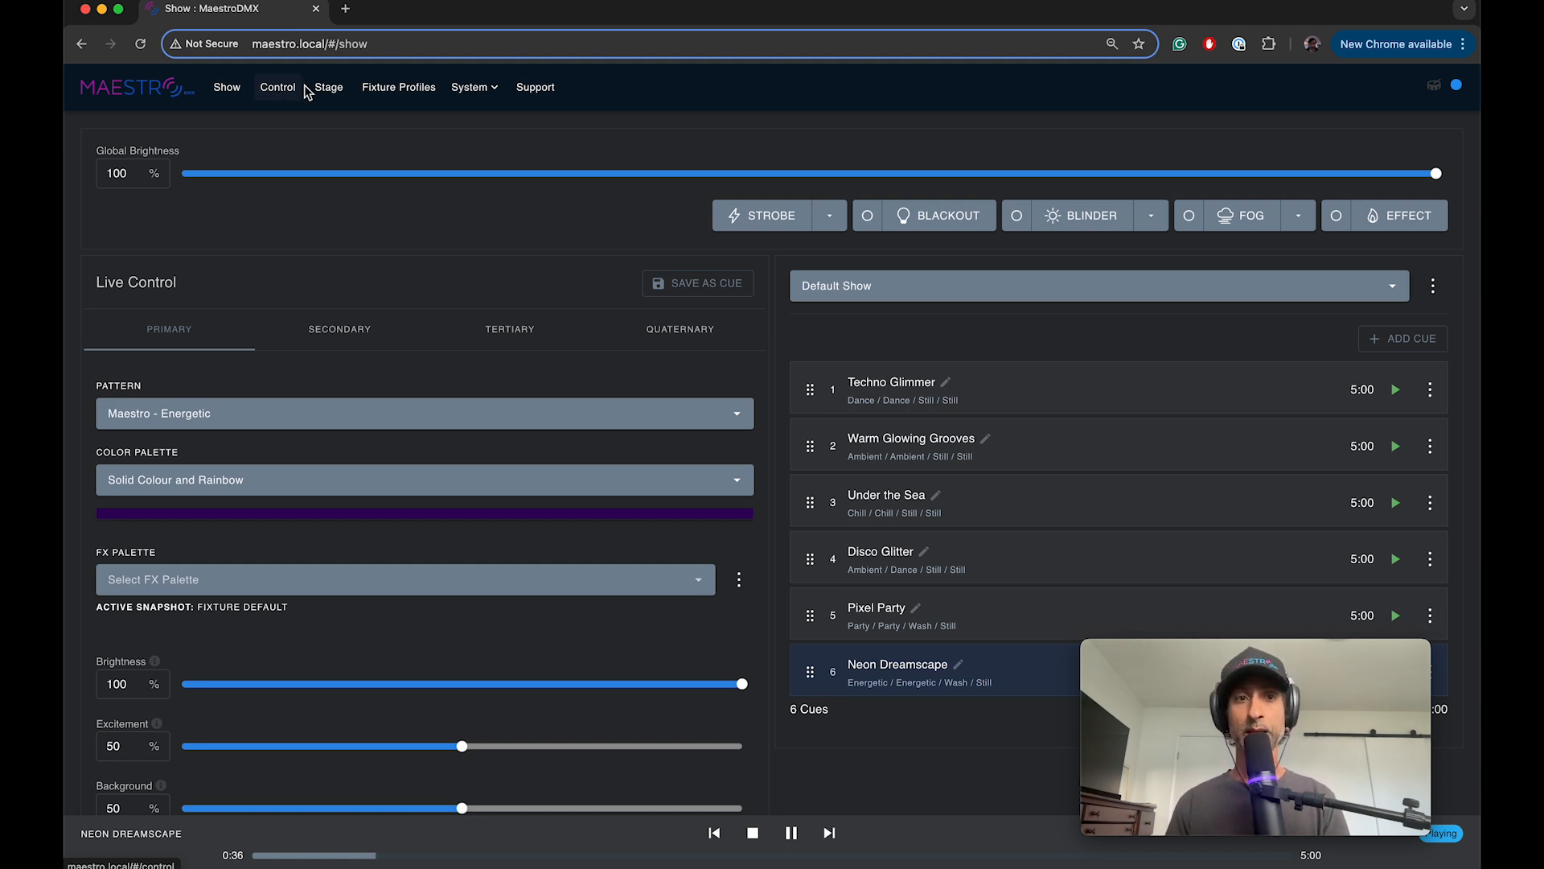
Step: View the pixel and mover mapping of the Primary fixture group in the Default Stage layout, then collapse it
{"action": "left_click", "coordinate": [329, 88]}
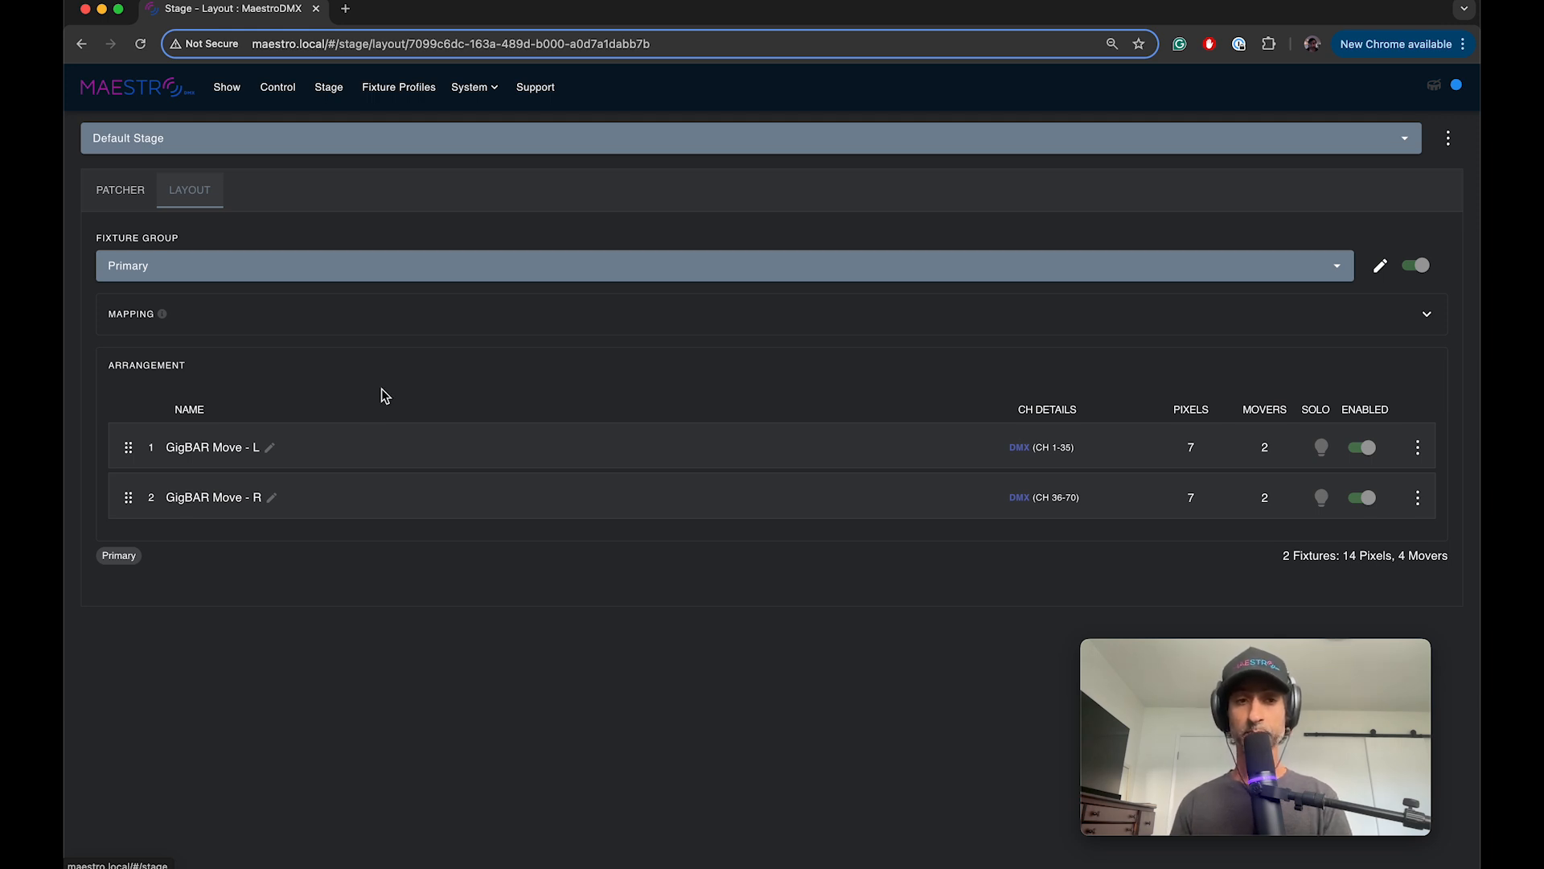
{"action": "left_click", "coordinate": [1424, 317]}
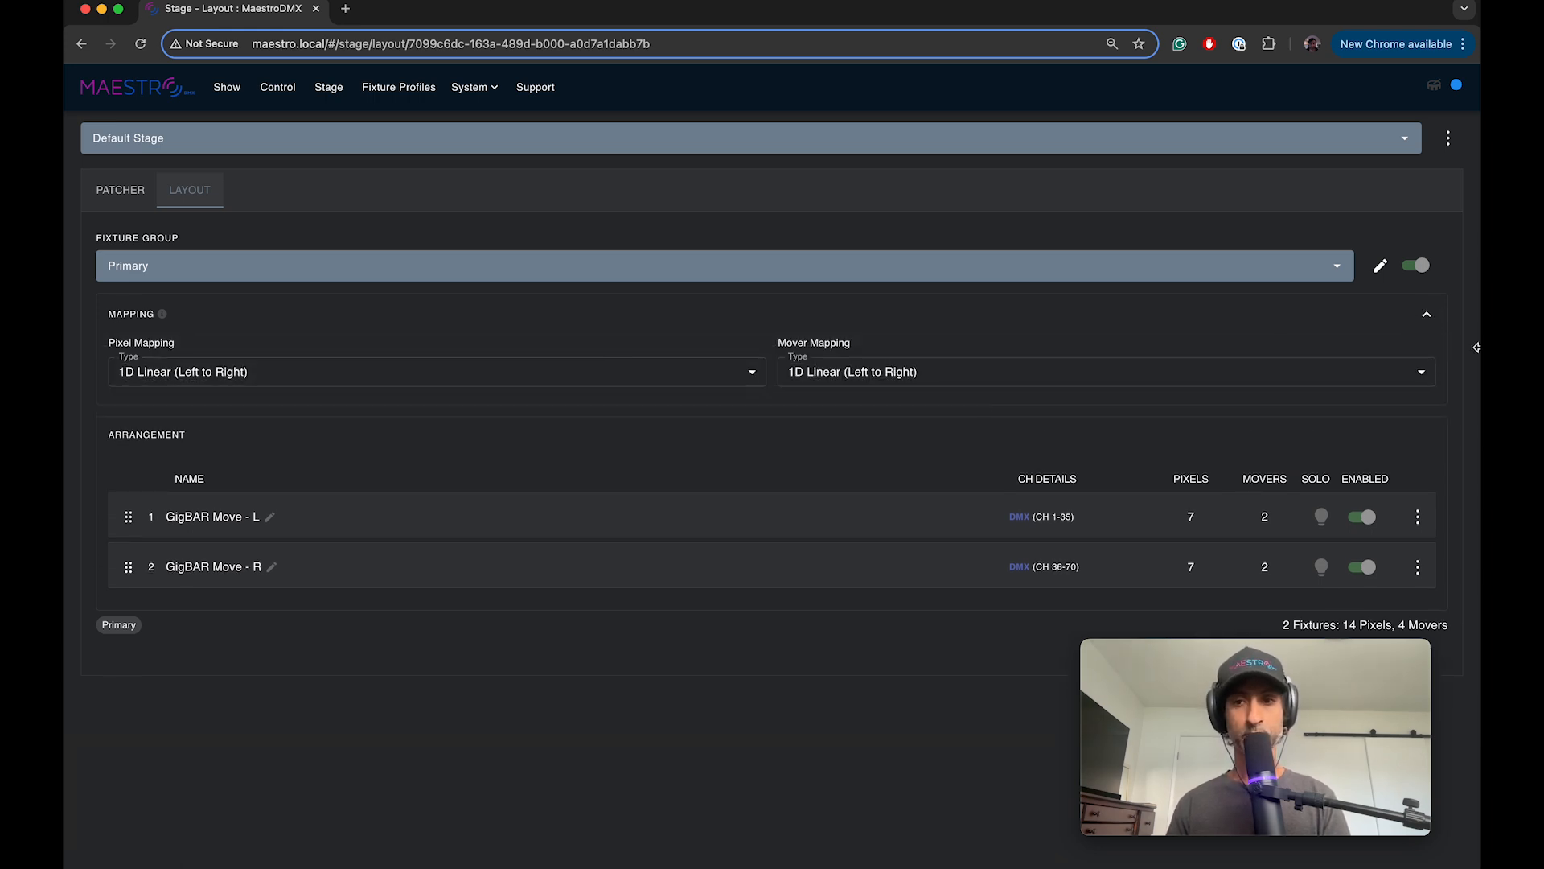
{"action": "left_click", "coordinate": [1427, 316]}
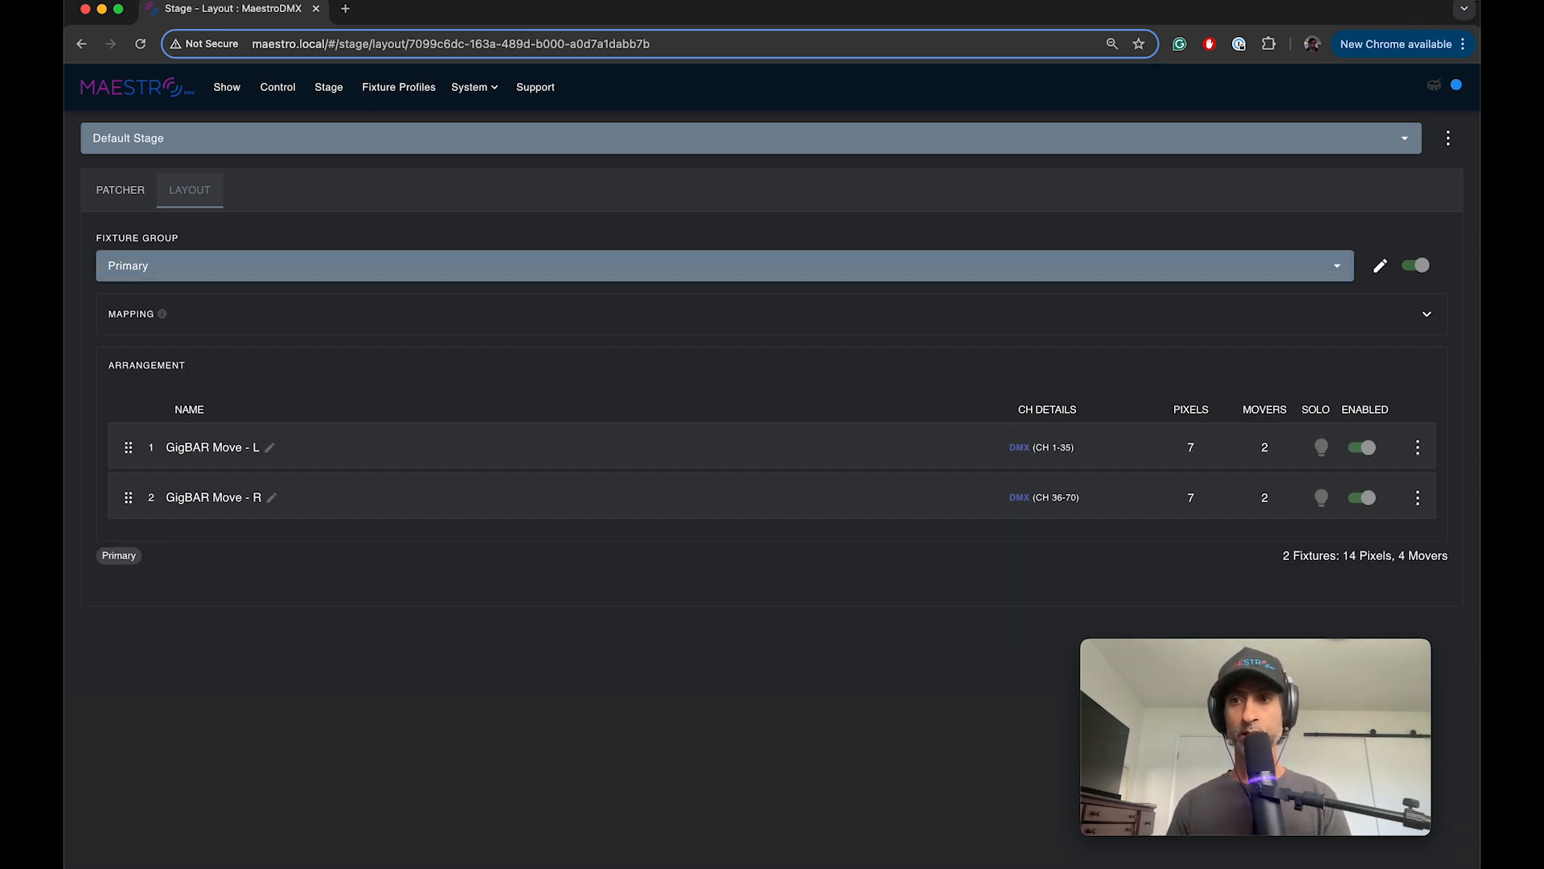
Step: Narrow the browser window to half the screen beside the second window and display the Show page in it
{"action": "left_click_drag", "start_coordinate": [1478, 2], "coordinate": [751, 2]}
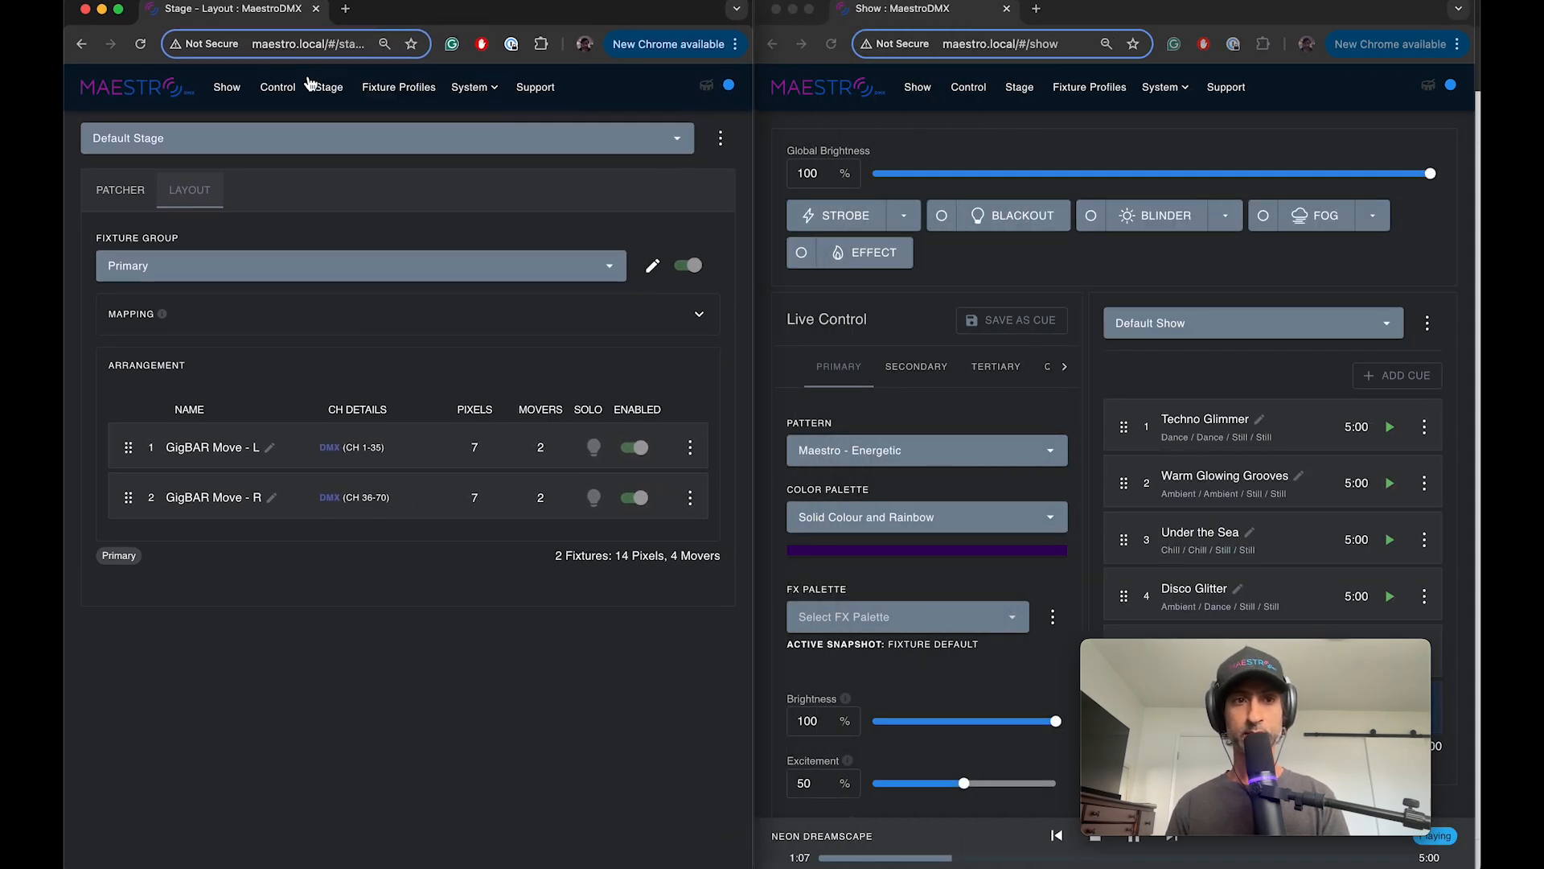
{"action": "left_click", "coordinate": [227, 87]}
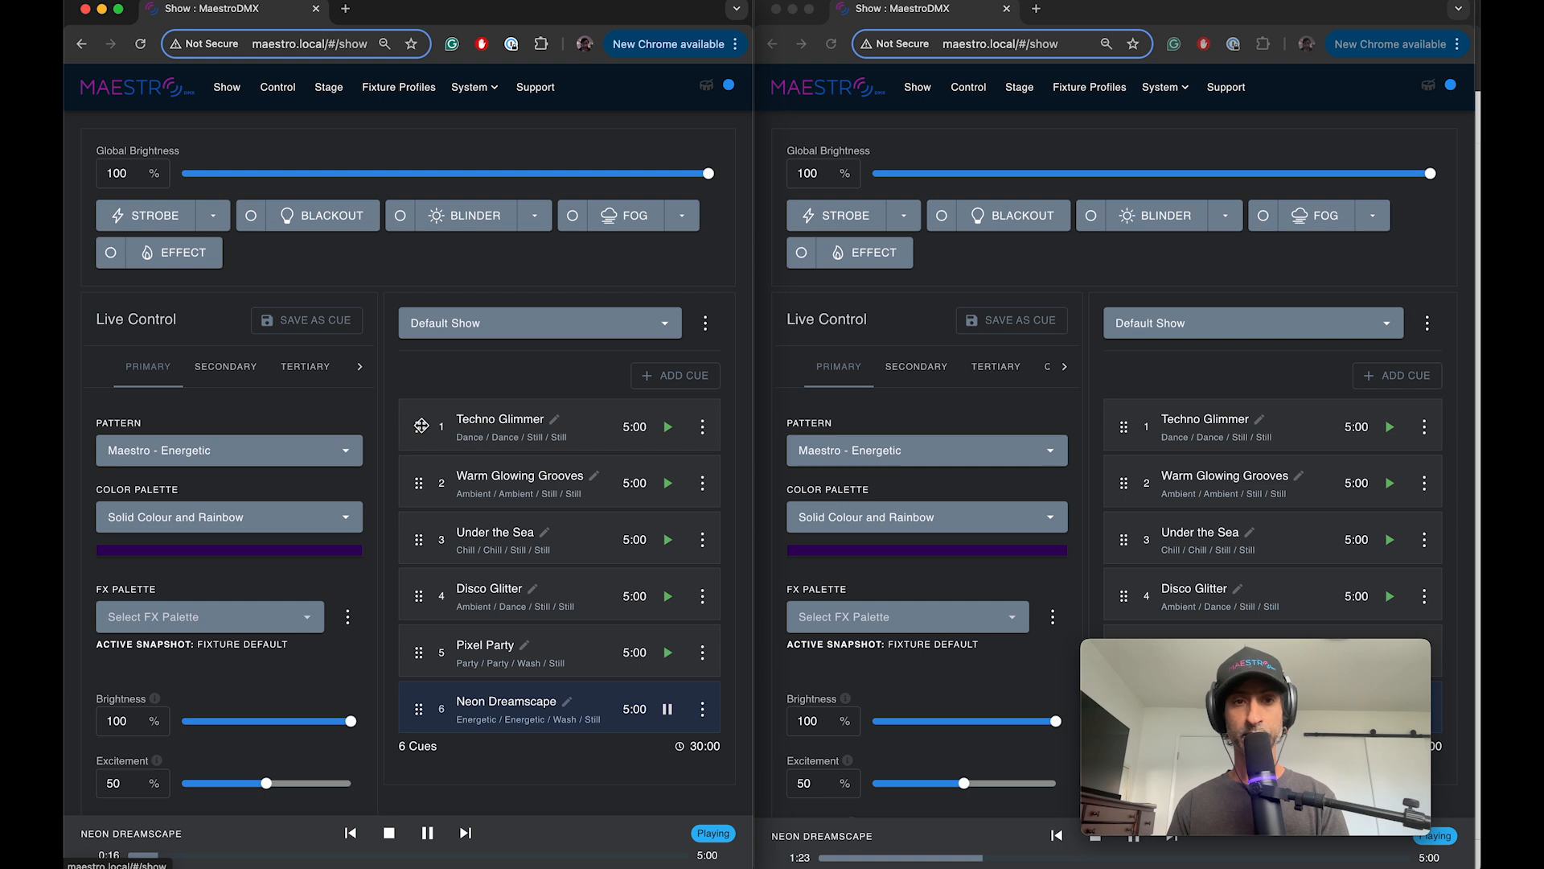
{"action": "mouse_move", "coordinate": [709, 173]}
{"action": "left_mouse_down"}
{"action": "mouse_move", "coordinate": [441, 173]}
{"action": "mouse_move", "coordinate": [723, 179]}
{"action": "left_mouse_up"}
{"action": "left_click_drag", "start_coordinate": [420, 432], "coordinate": [427, 398]}
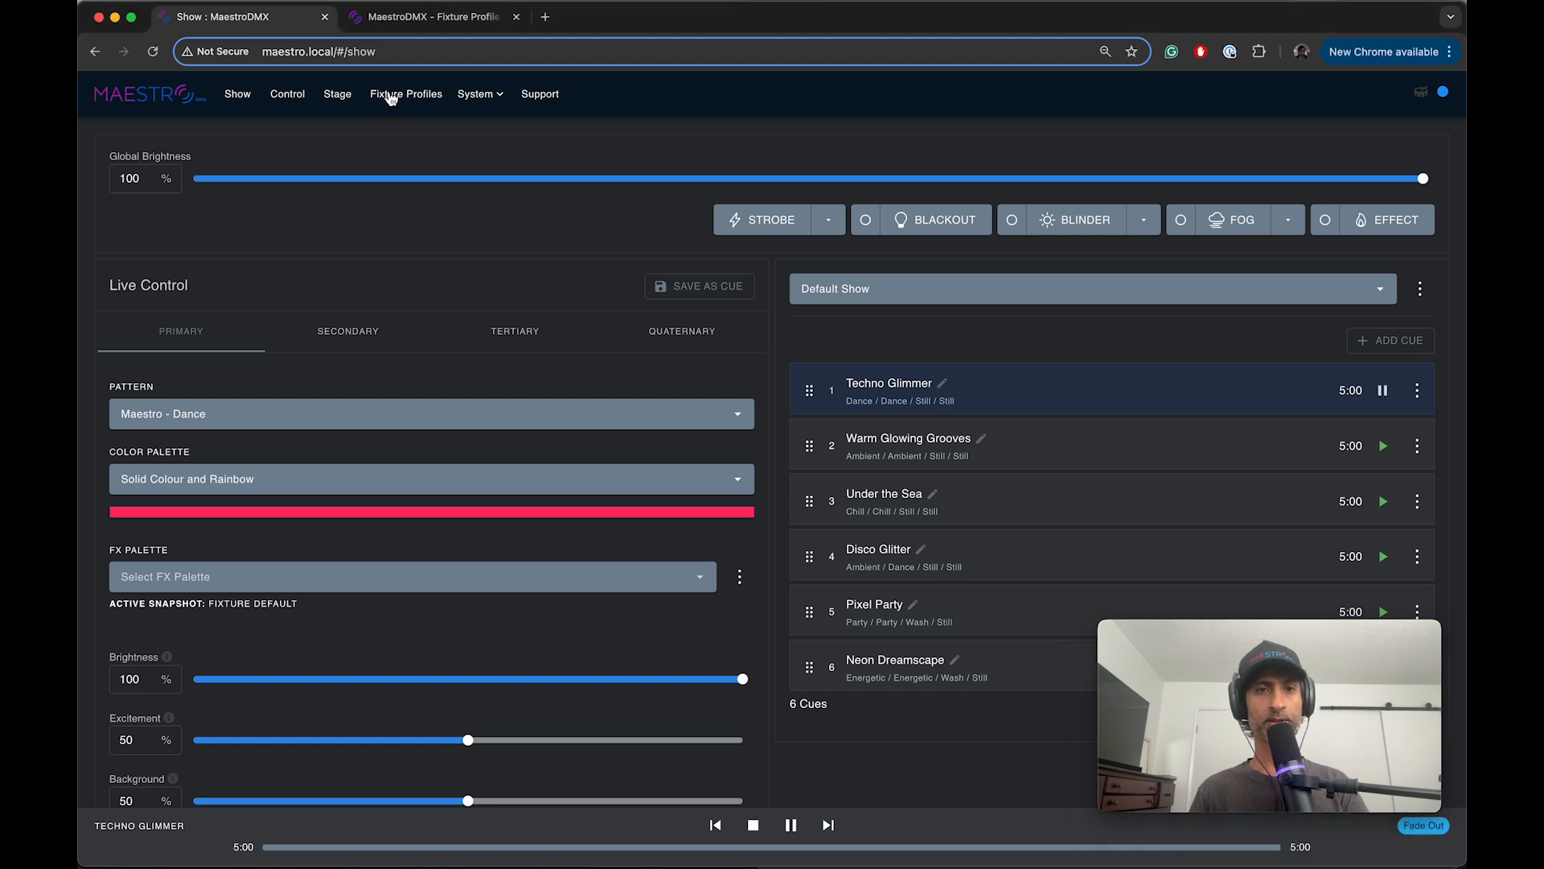
Step: Look through the fixture profile list, covering the GigBAR Move and generic profiles, and close it with GigBAR Move selected
{"action": "left_click", "coordinate": [389, 97]}
{"action": "left_click", "coordinate": [306, 152]}
{"action": "scroll", "coordinate": [247, 381], "scroll_direction": "down", "scroll_amount": 1}
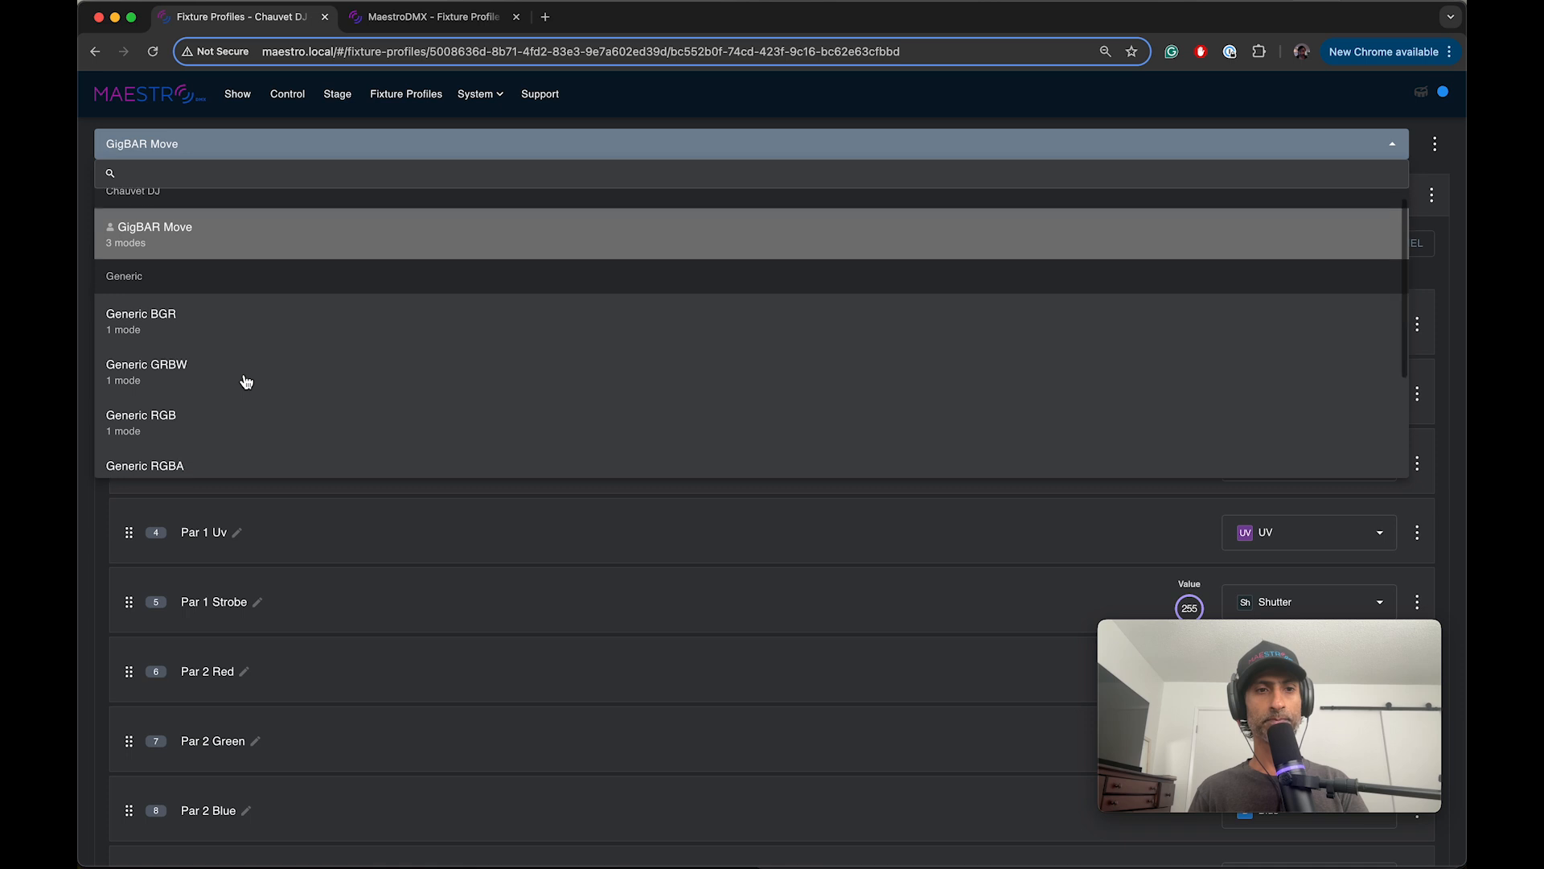
{"action": "scroll", "coordinate": [246, 381], "scroll_direction": "down", "scroll_amount": 1}
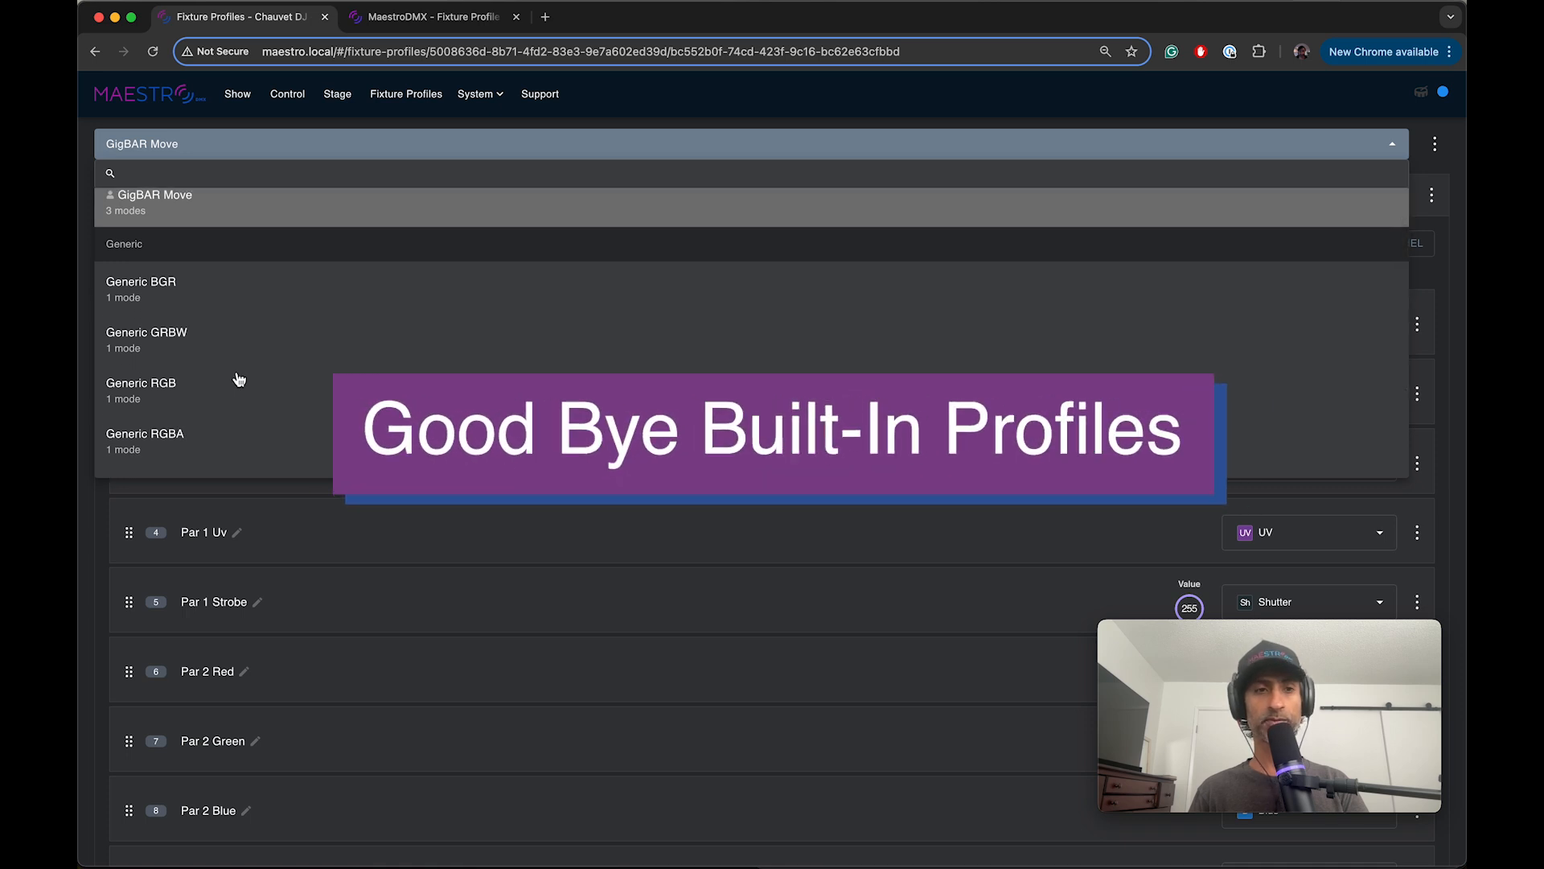
{"action": "scroll", "coordinate": [198, 364], "scroll_direction": "down", "scroll_amount": 4}
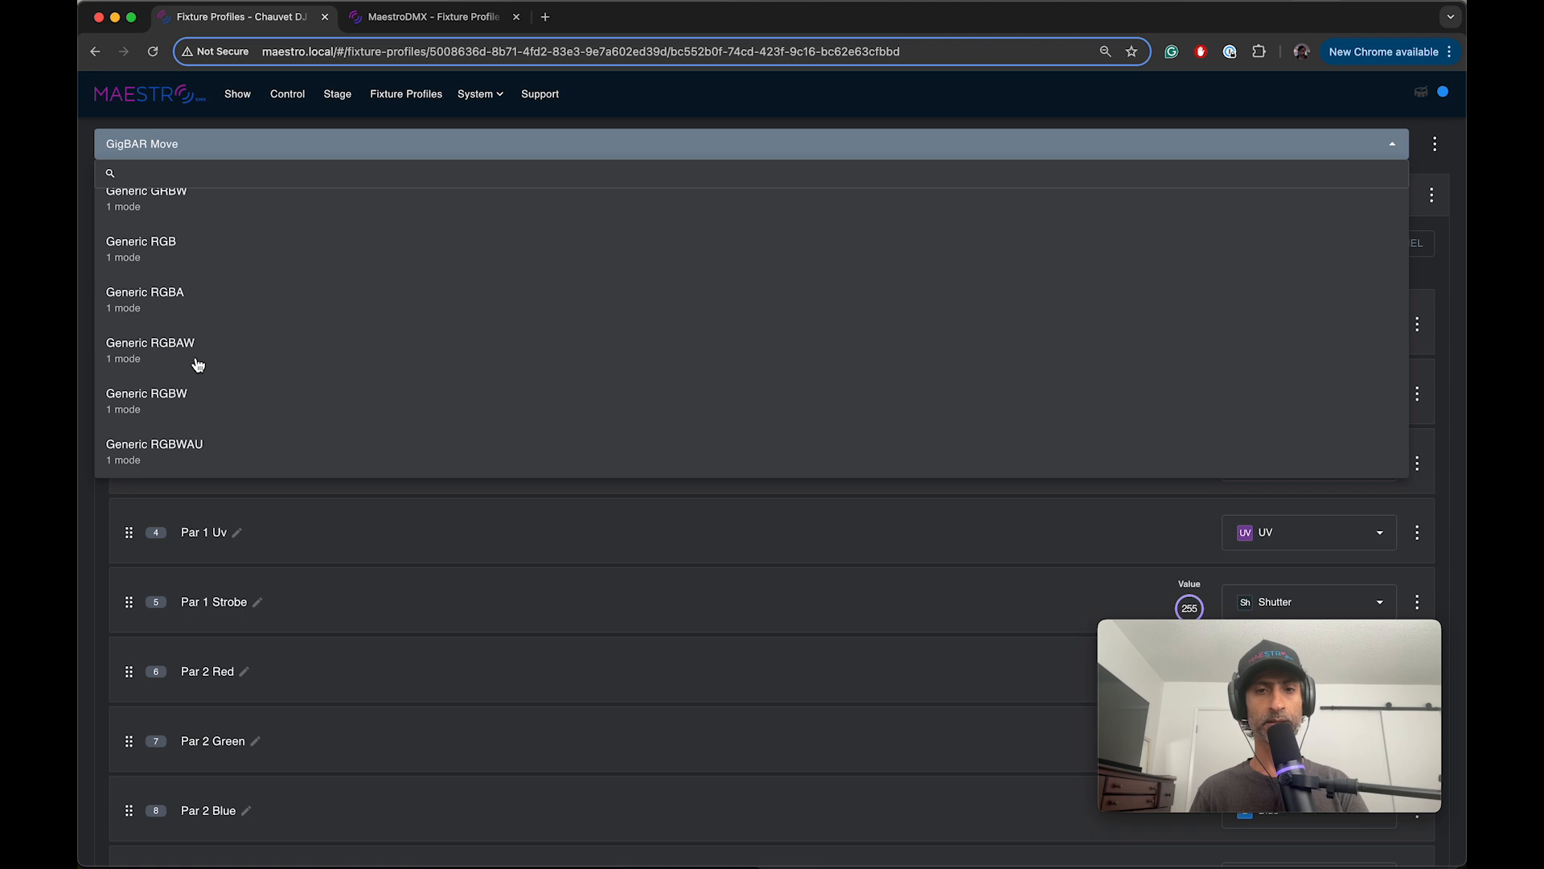
{"action": "scroll", "coordinate": [198, 362], "scroll_direction": "up", "scroll_amount": 5}
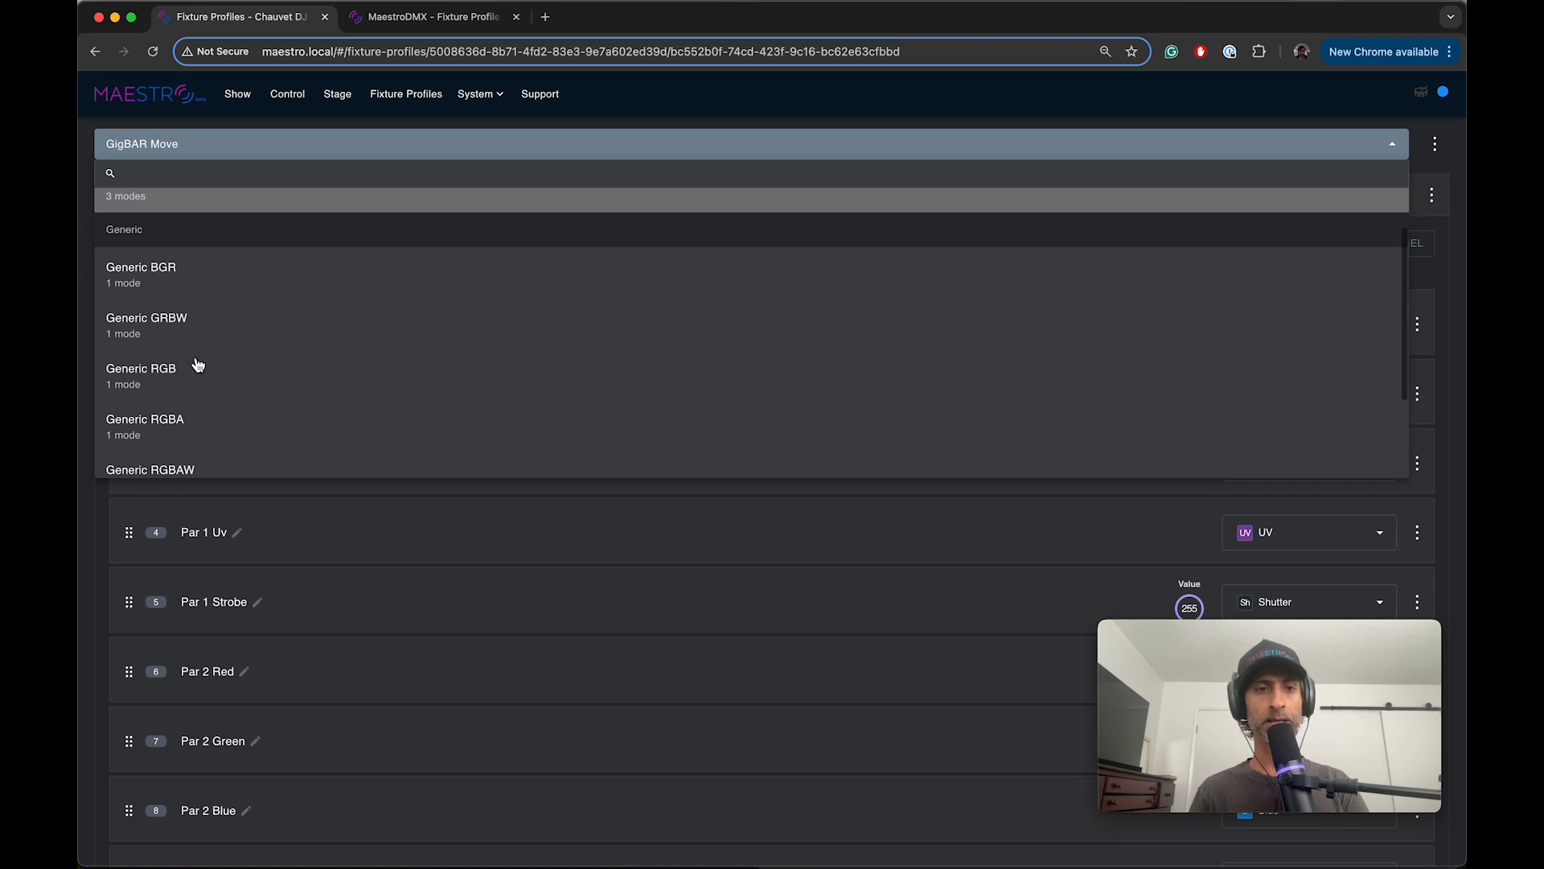
{"action": "scroll", "coordinate": [198, 360], "scroll_direction": "up", "scroll_amount": 1}
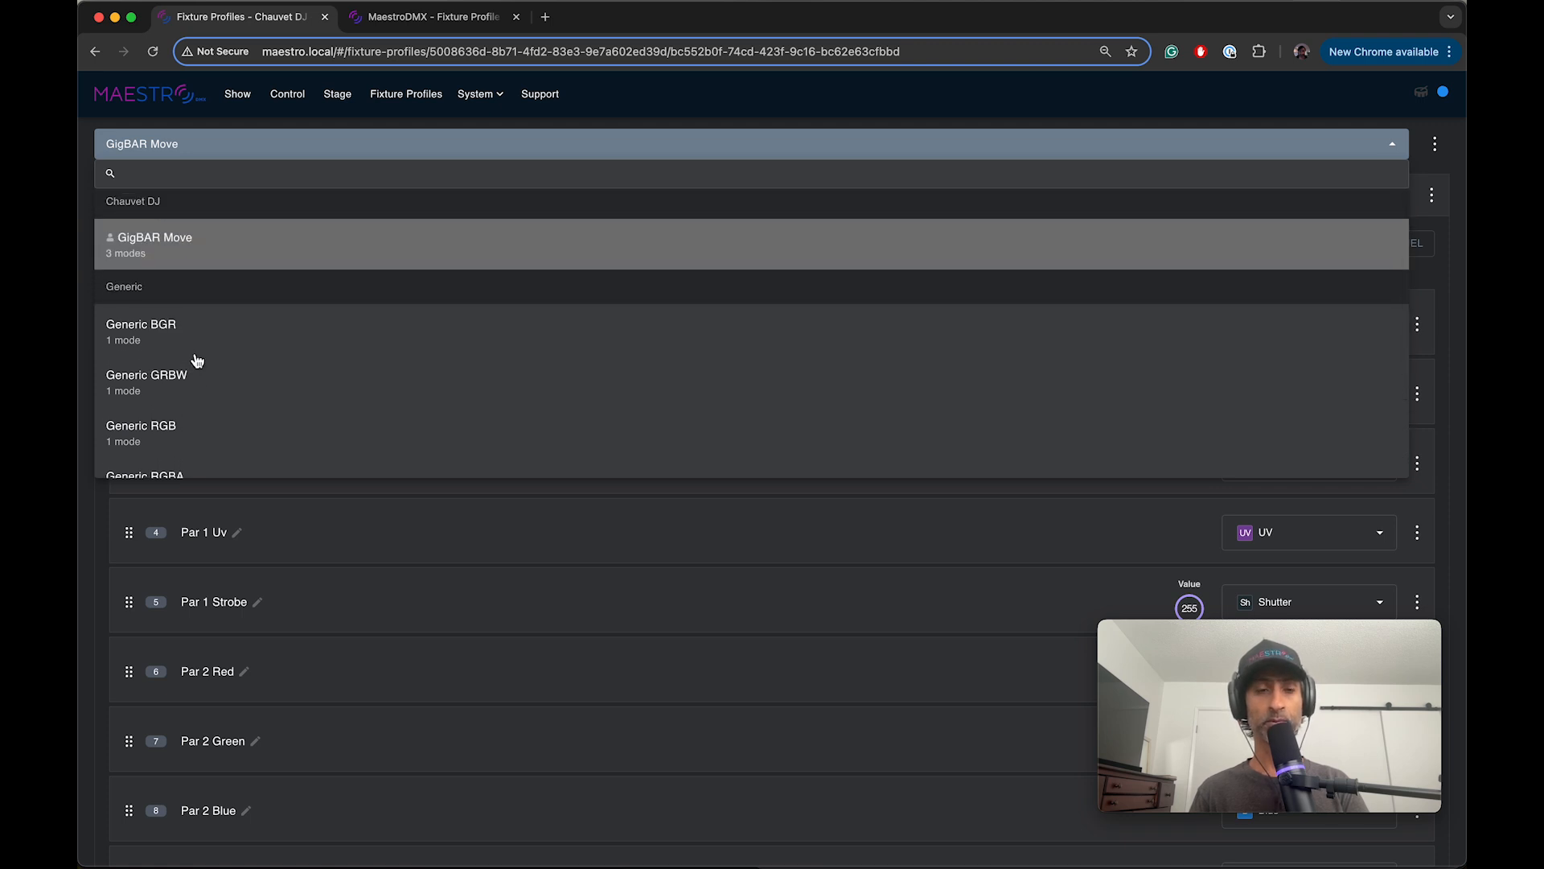
{"action": "scroll", "coordinate": [181, 250], "scroll_direction": "up", "scroll_amount": 1}
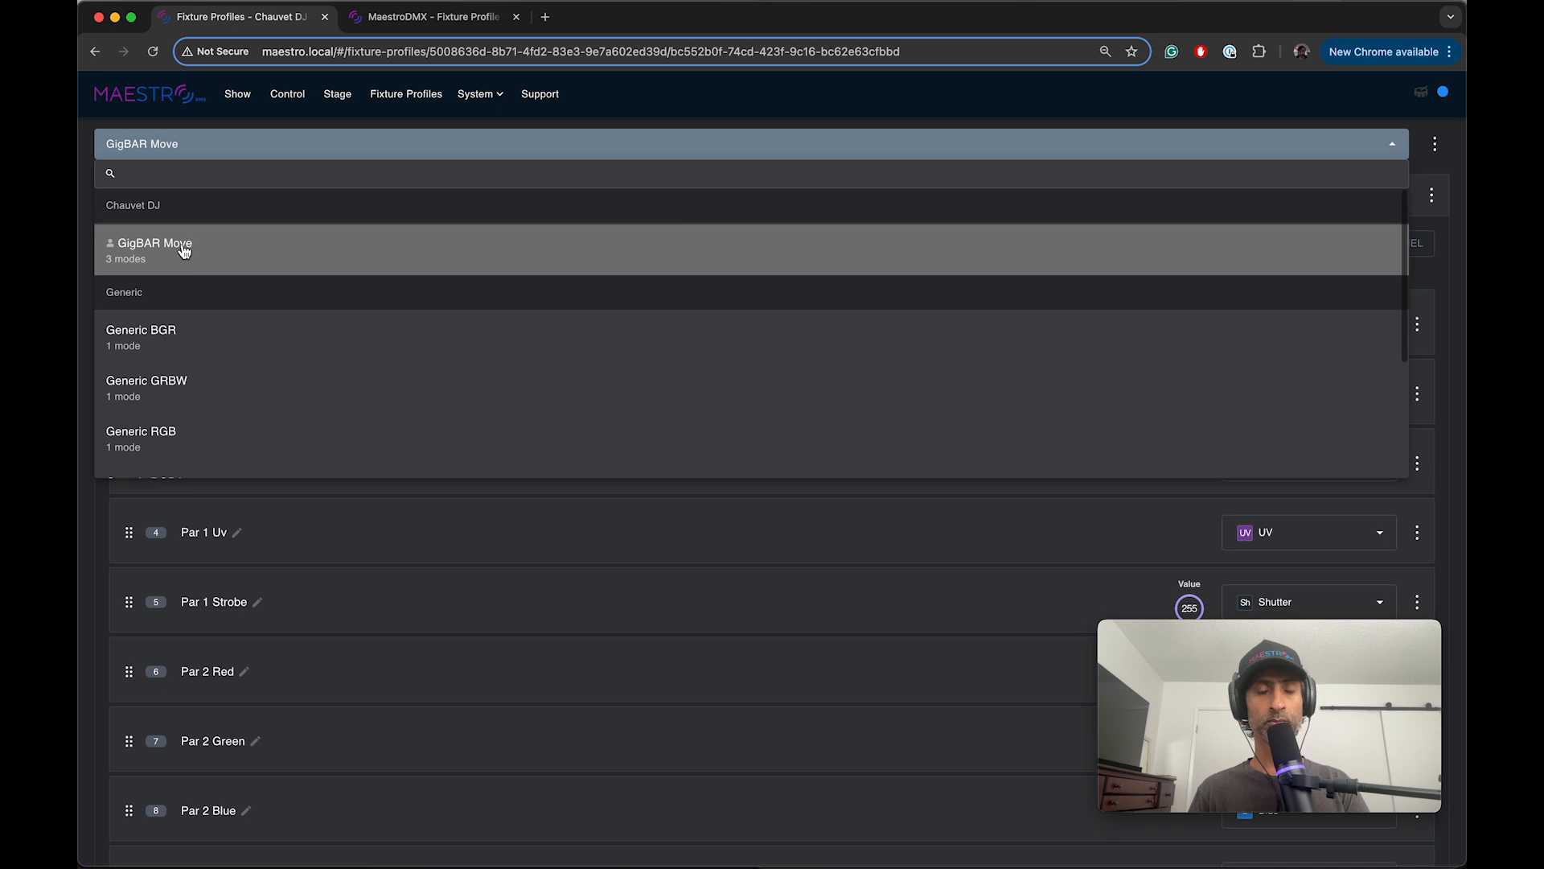
{"action": "left_click", "coordinate": [319, 185]}
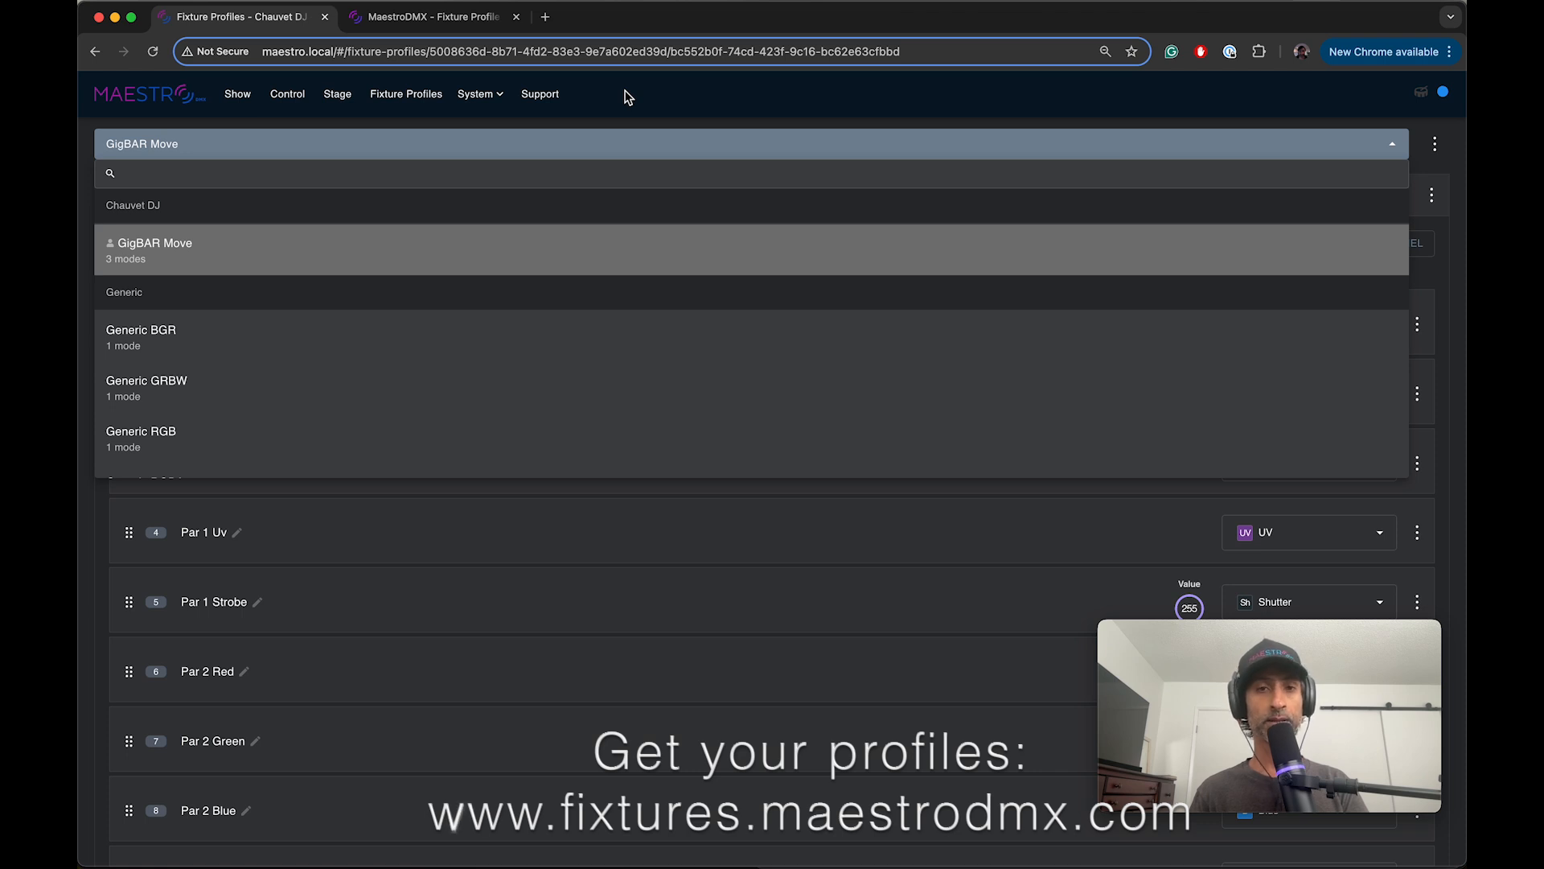
Step: Switch to the fixtures.maestrodmx.com profile library and look over its list of downloadable fixtures
{"action": "left_click", "coordinate": [434, 17]}
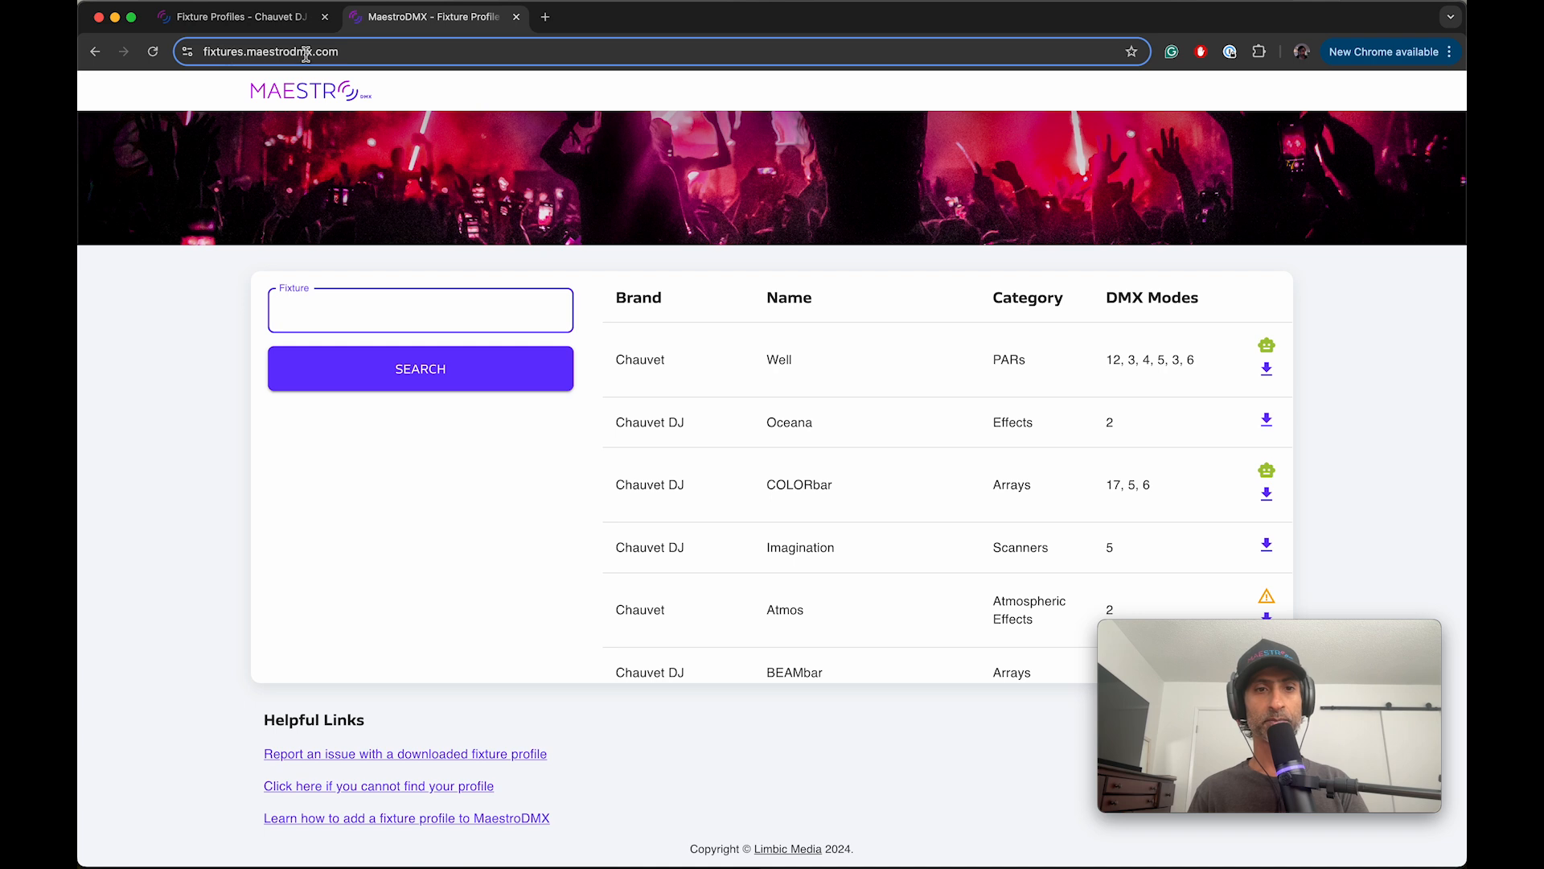
{"action": "scroll", "coordinate": [638, 515], "scroll_direction": "down", "scroll_amount": 2}
{"action": "scroll", "coordinate": [638, 515], "scroll_direction": "up", "scroll_amount": 2}
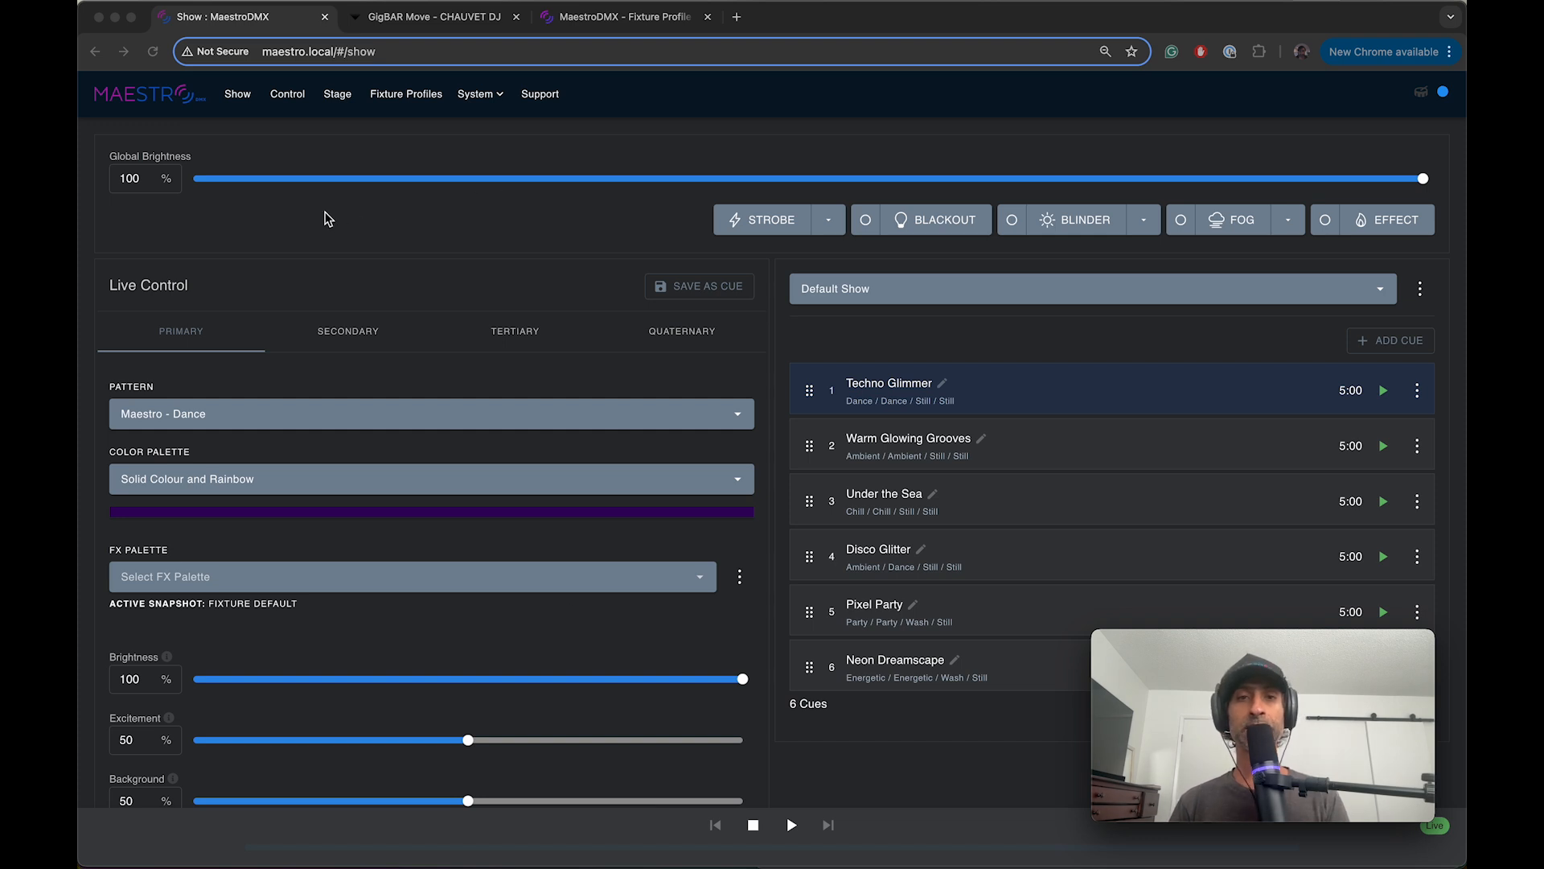
Step: Check the GigBAR Move fixtures in the stage patcher against the CHAUVET DJ product page, then return to the patcher
{"action": "left_click", "coordinate": [338, 95]}
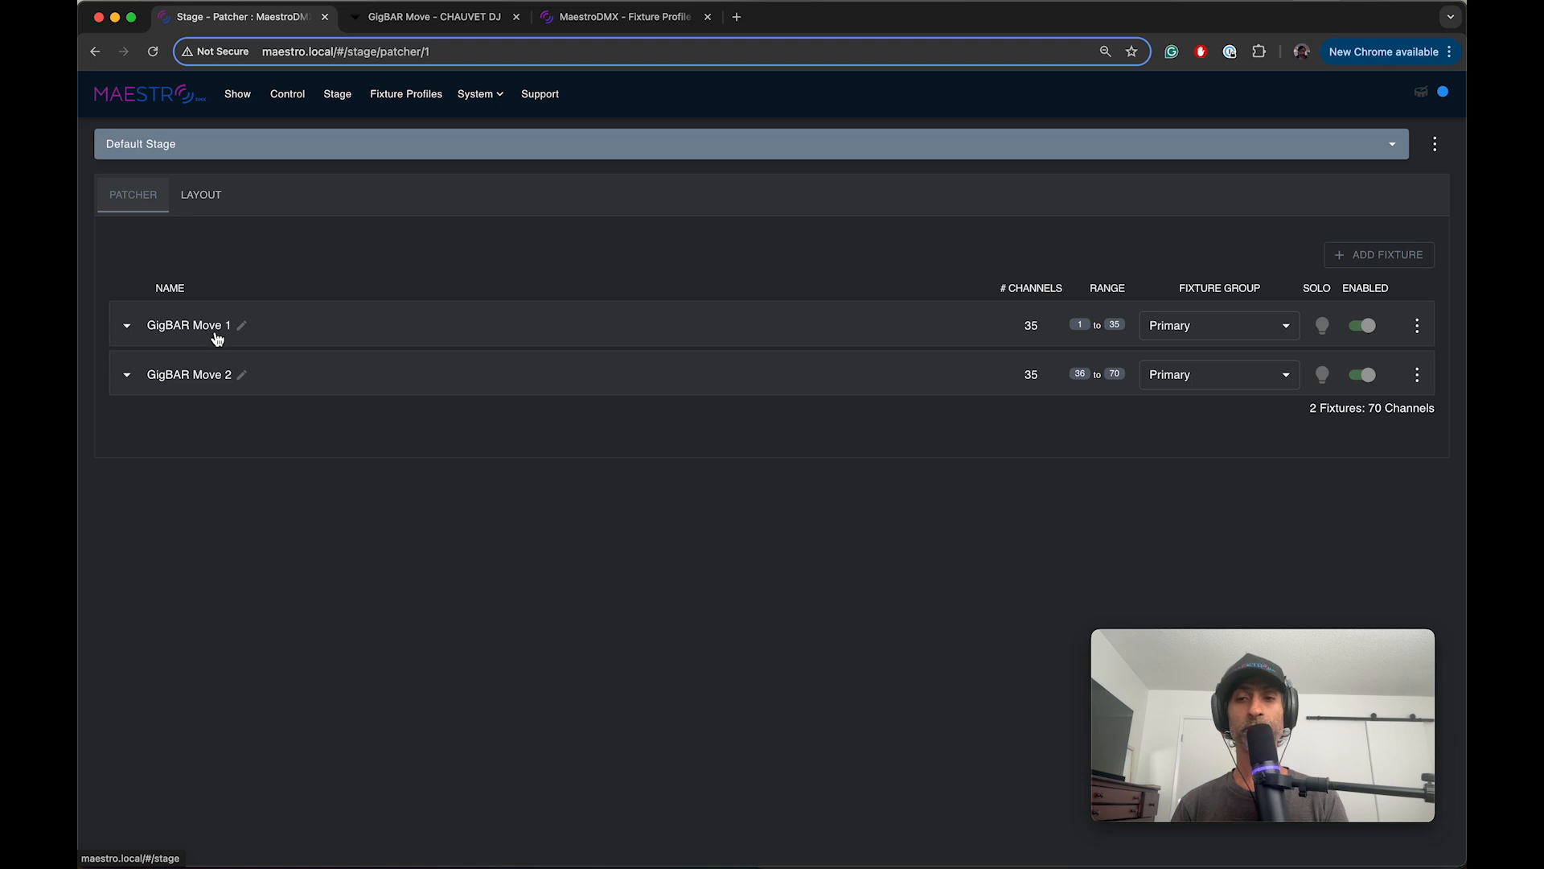
{"action": "left_click", "coordinate": [412, 19]}
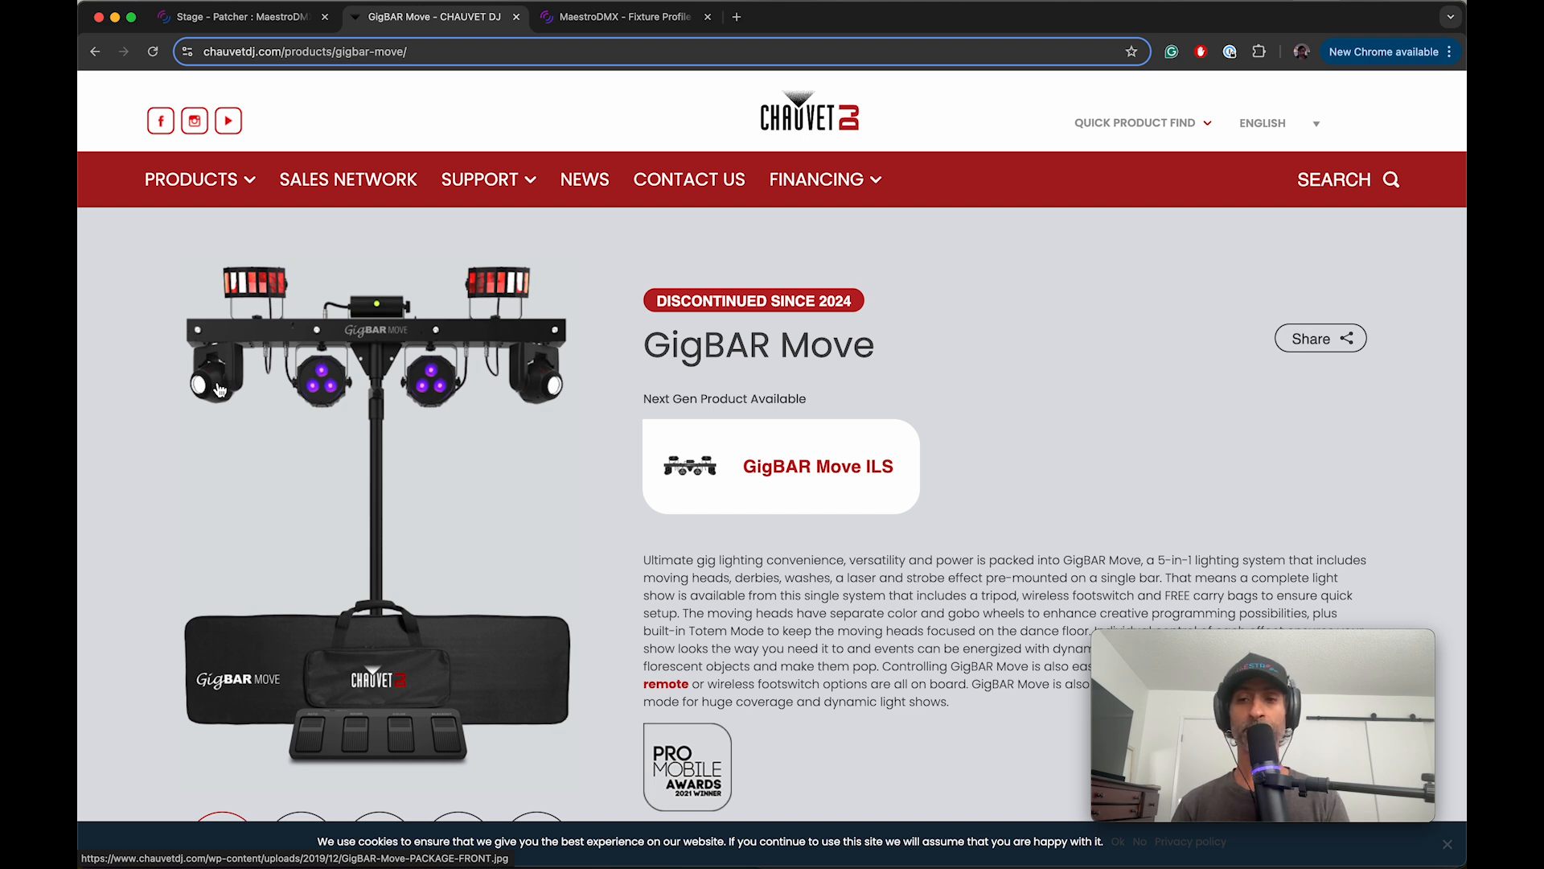
{"action": "left_click", "coordinate": [234, 18]}
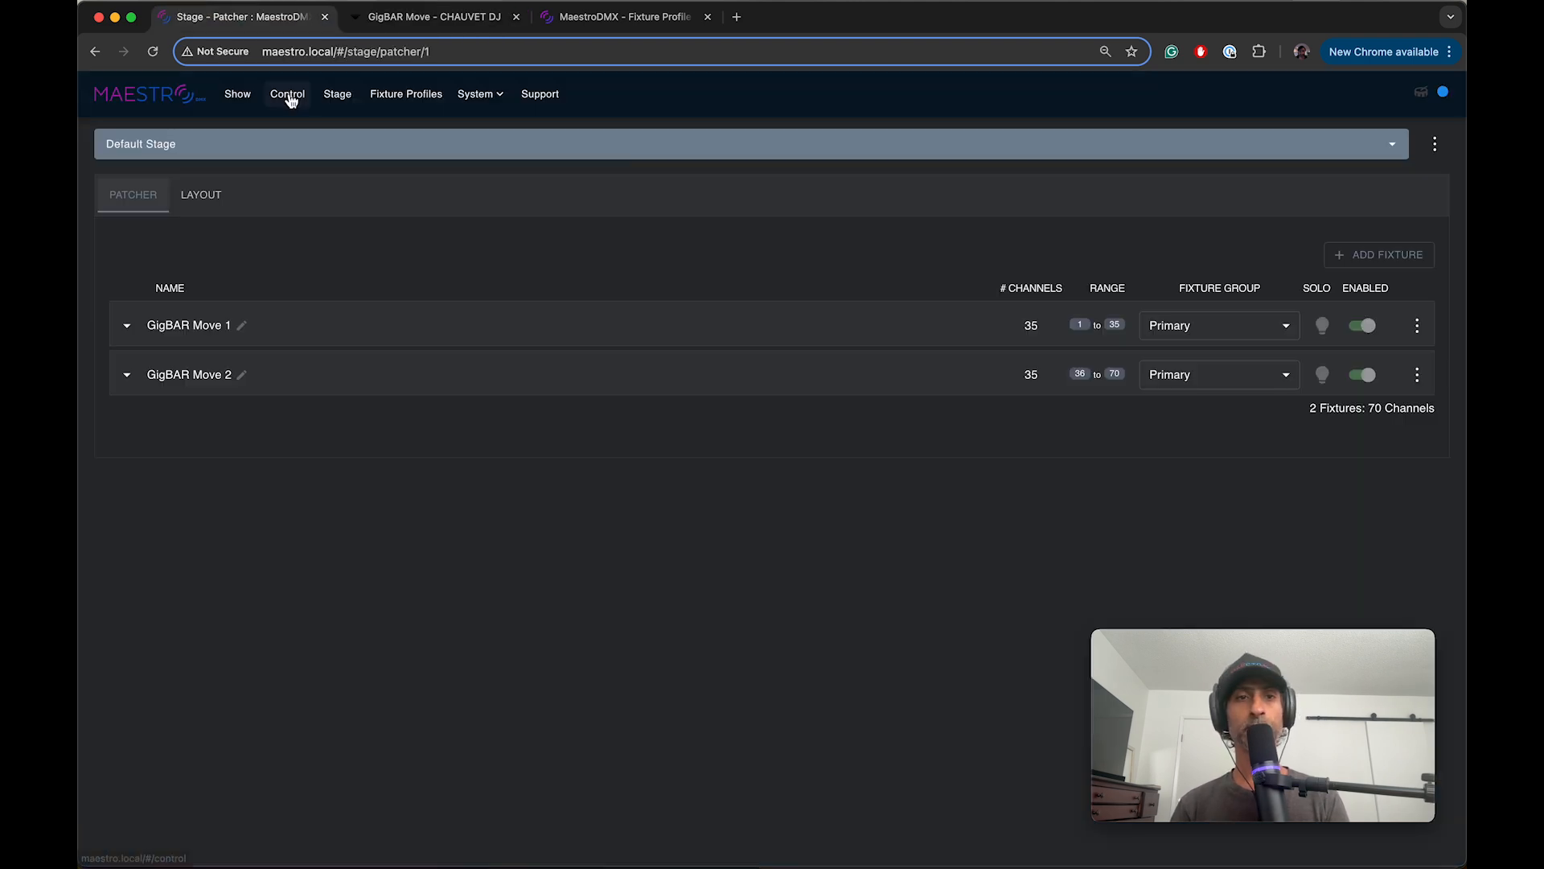
Step: Display the individual channel controls for the GigBAR Move 2 fixture
{"action": "left_click", "coordinate": [288, 94]}
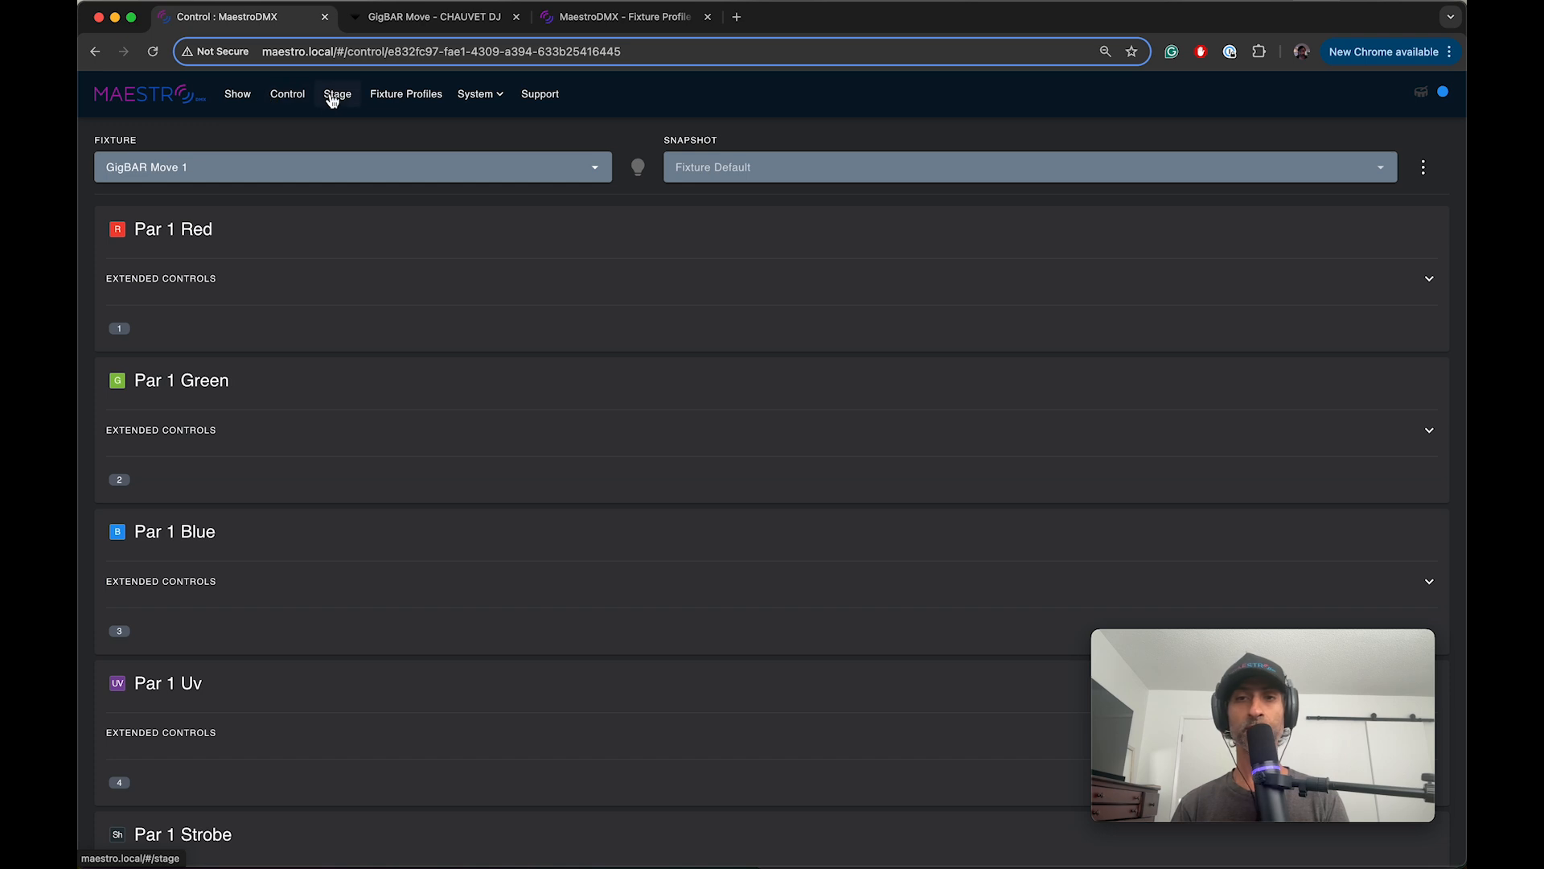
{"action": "left_click", "coordinate": [182, 168]}
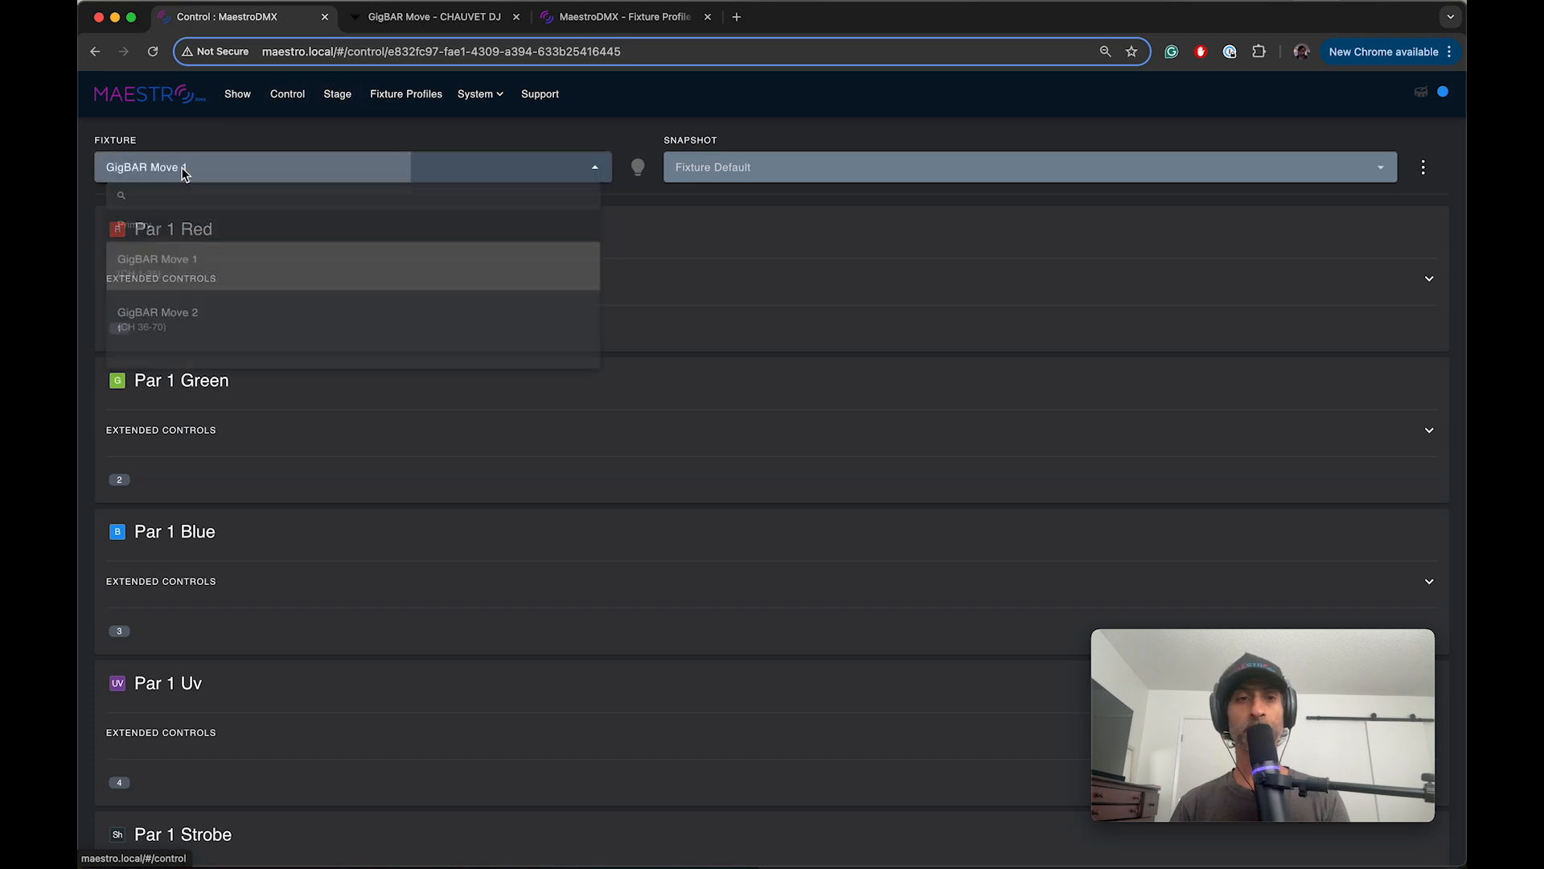
{"action": "left_click", "coordinate": [164, 346]}
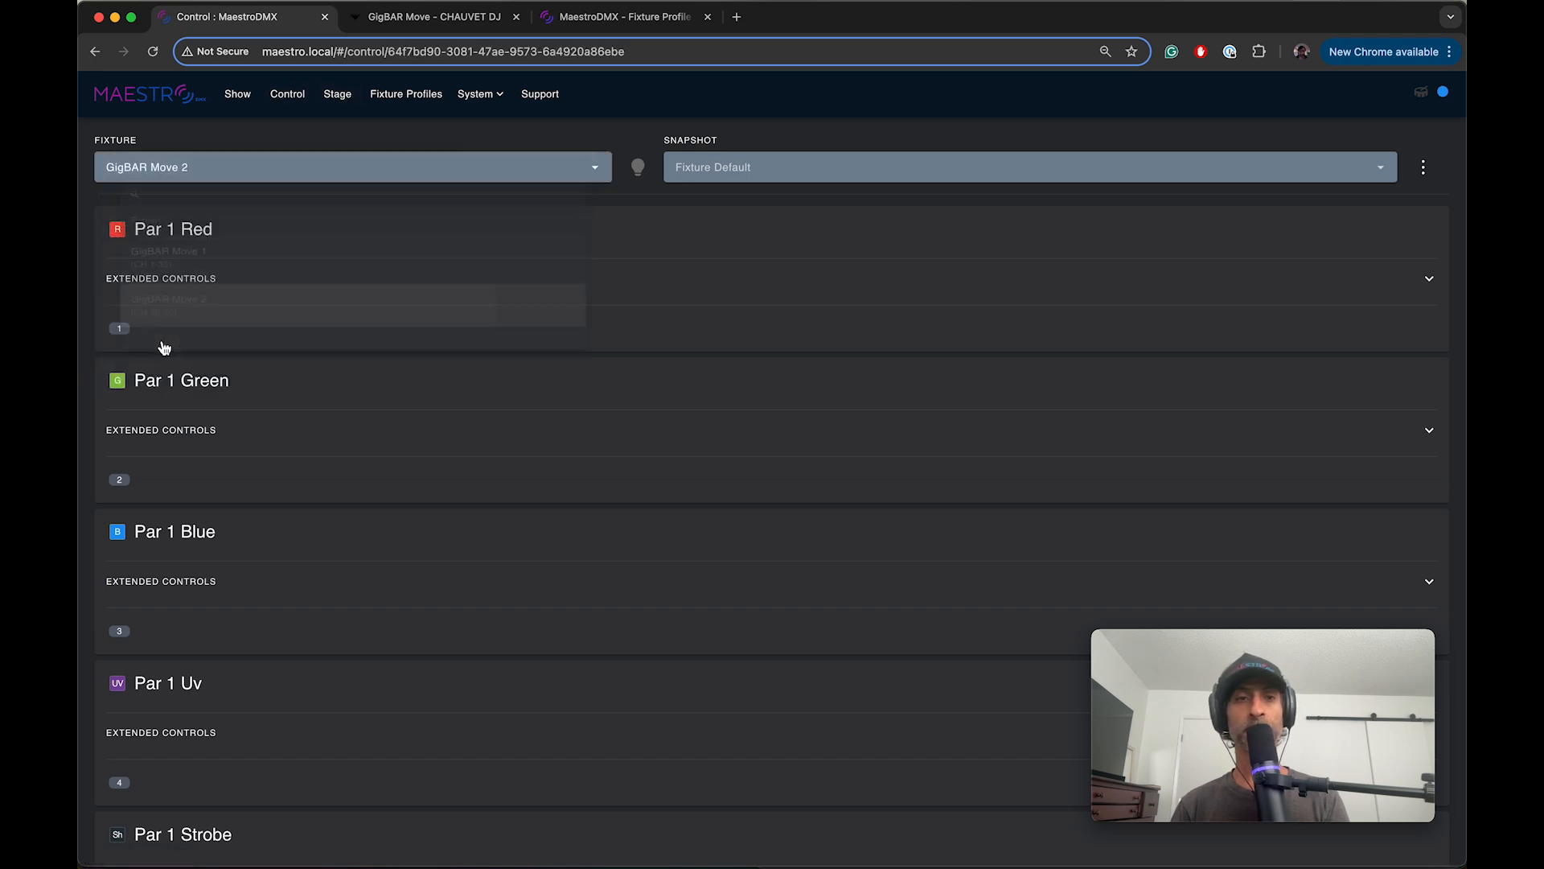
Step: Switch the control page to the GigBAR Move 1 fixture and look over its channel controls
{"action": "left_click", "coordinate": [202, 167]}
{"action": "left_click", "coordinate": [183, 265]}
{"action": "scroll", "coordinate": [330, 437], "scroll_direction": "down", "scroll_amount": 10}
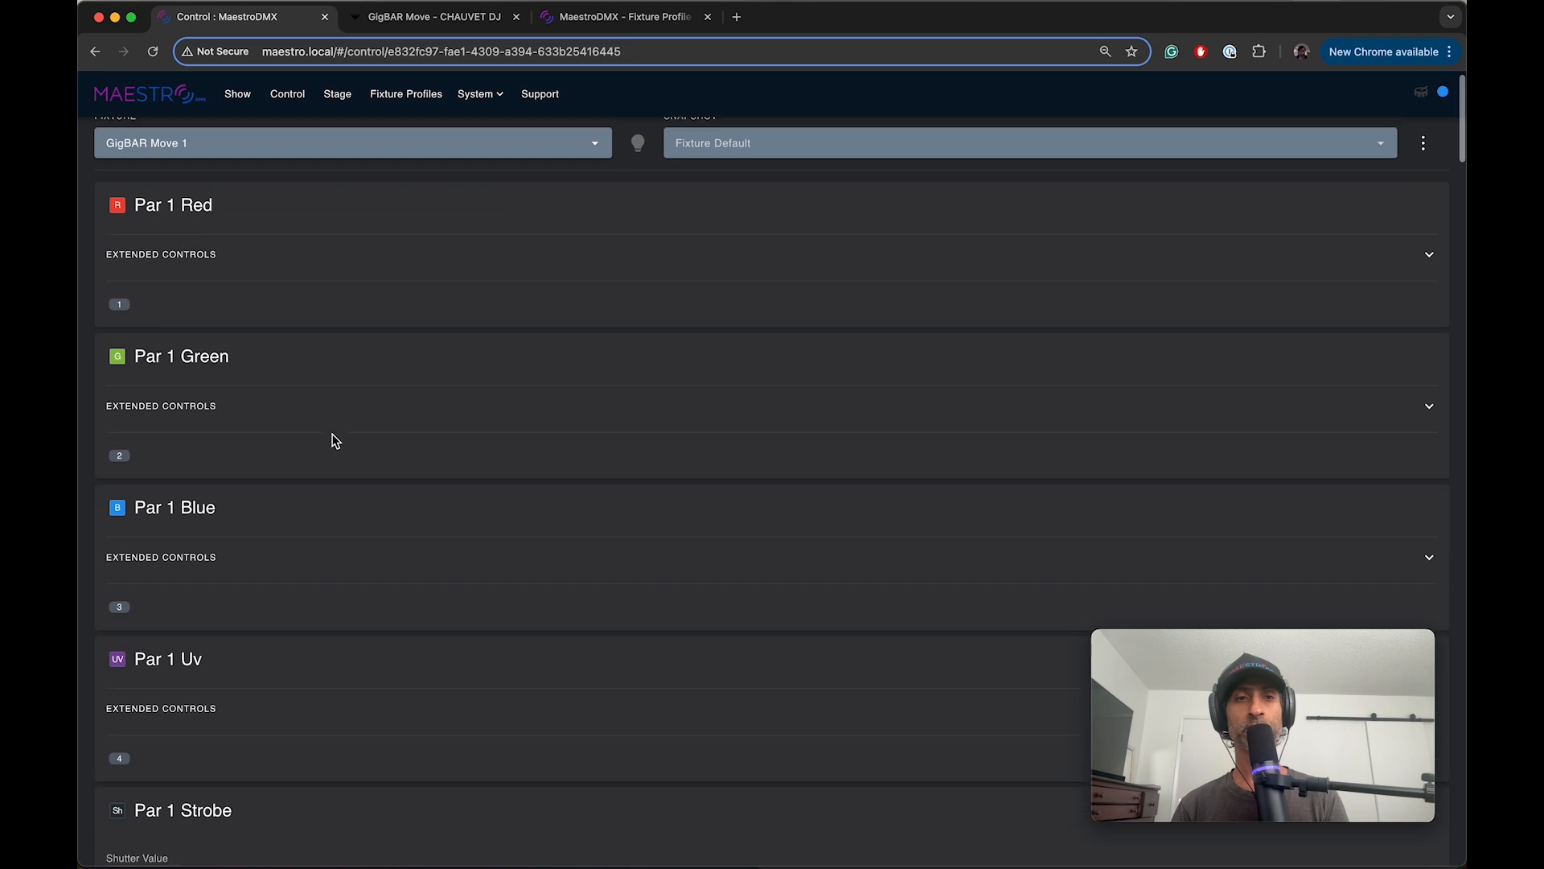
{"action": "scroll", "coordinate": [335, 440], "scroll_direction": "down", "scroll_amount": 5}
{"action": "scroll", "coordinate": [335, 440], "scroll_direction": "up", "scroll_amount": 20}
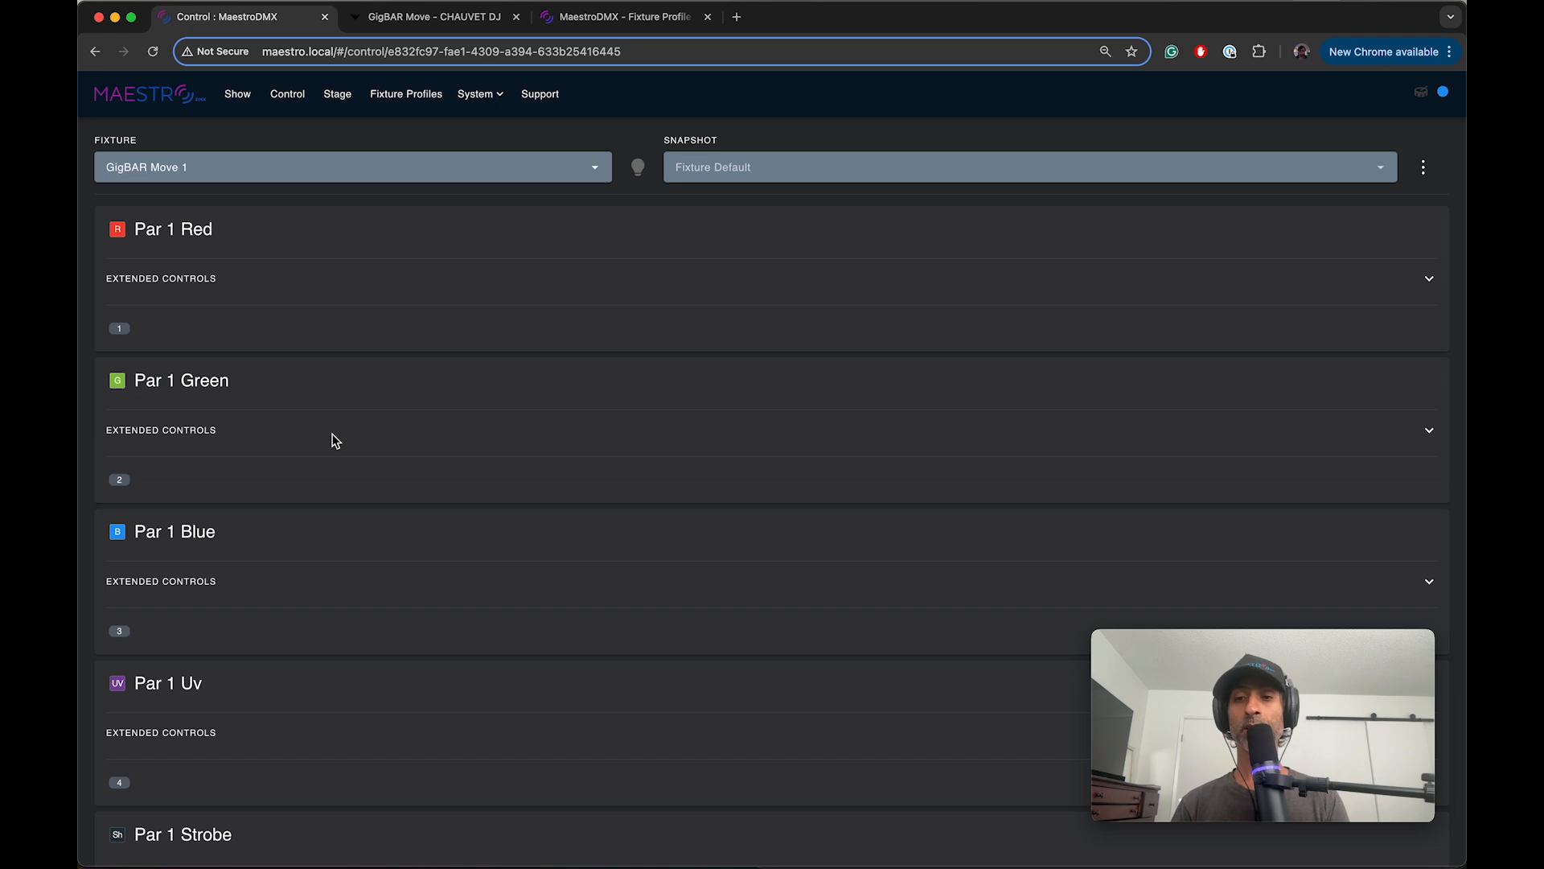
Step: Add a snapshot named Wedding Cake Position from the GigBAR Move 1 controls
{"action": "left_click", "coordinate": [1424, 171]}
{"action": "left_click", "coordinate": [1408, 201]}
{"action": "left_click", "coordinate": [608, 452]}
{"action": "type", "text": "Wedding Cake Position"}
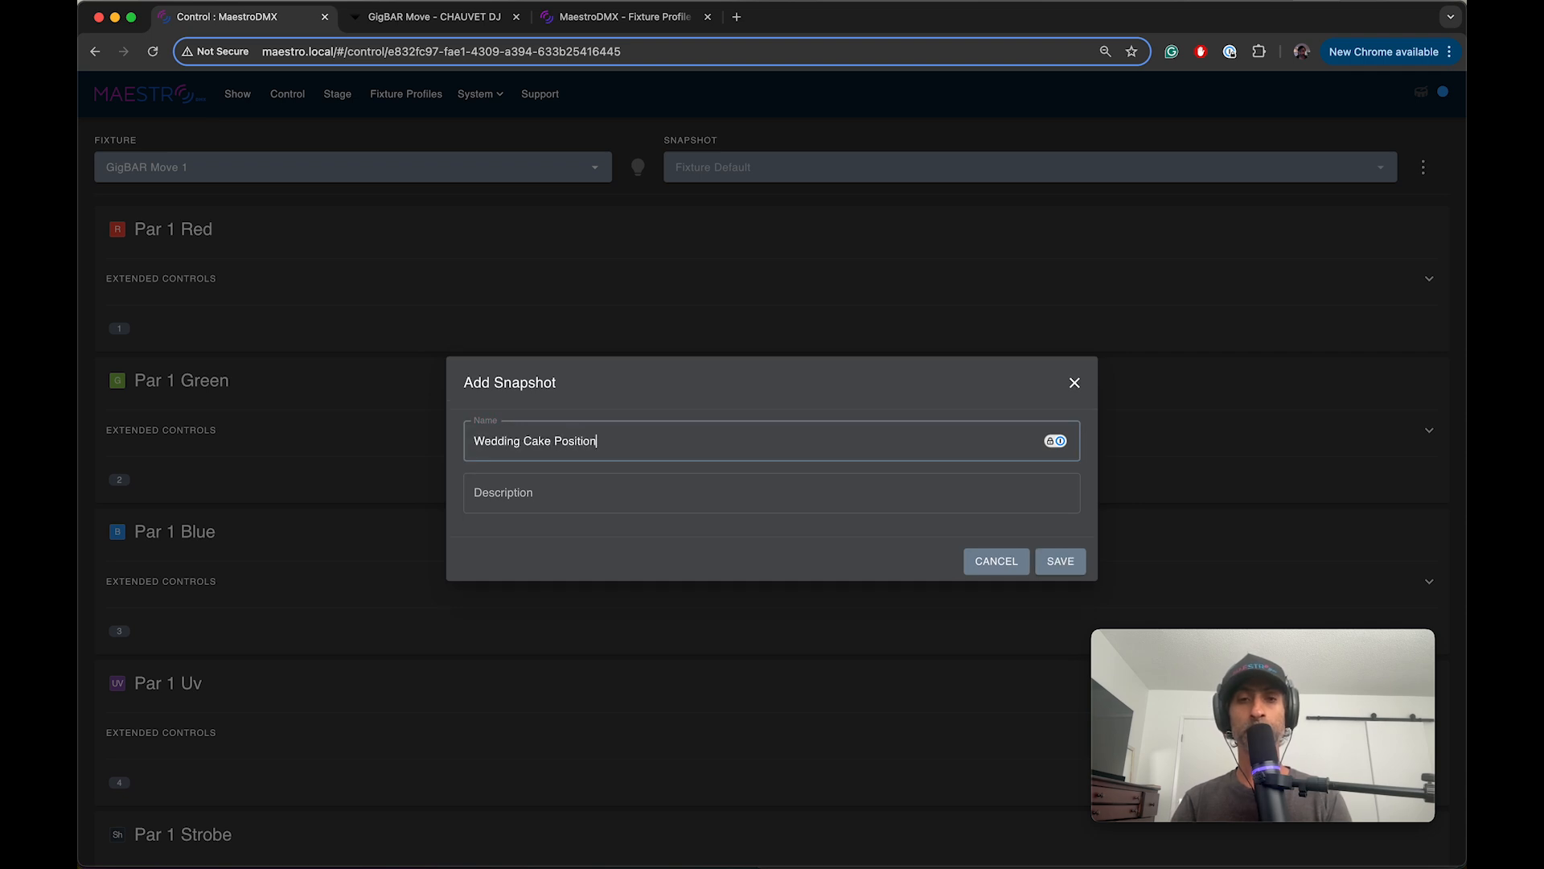
{"action": "left_click", "coordinate": [1056, 569]}
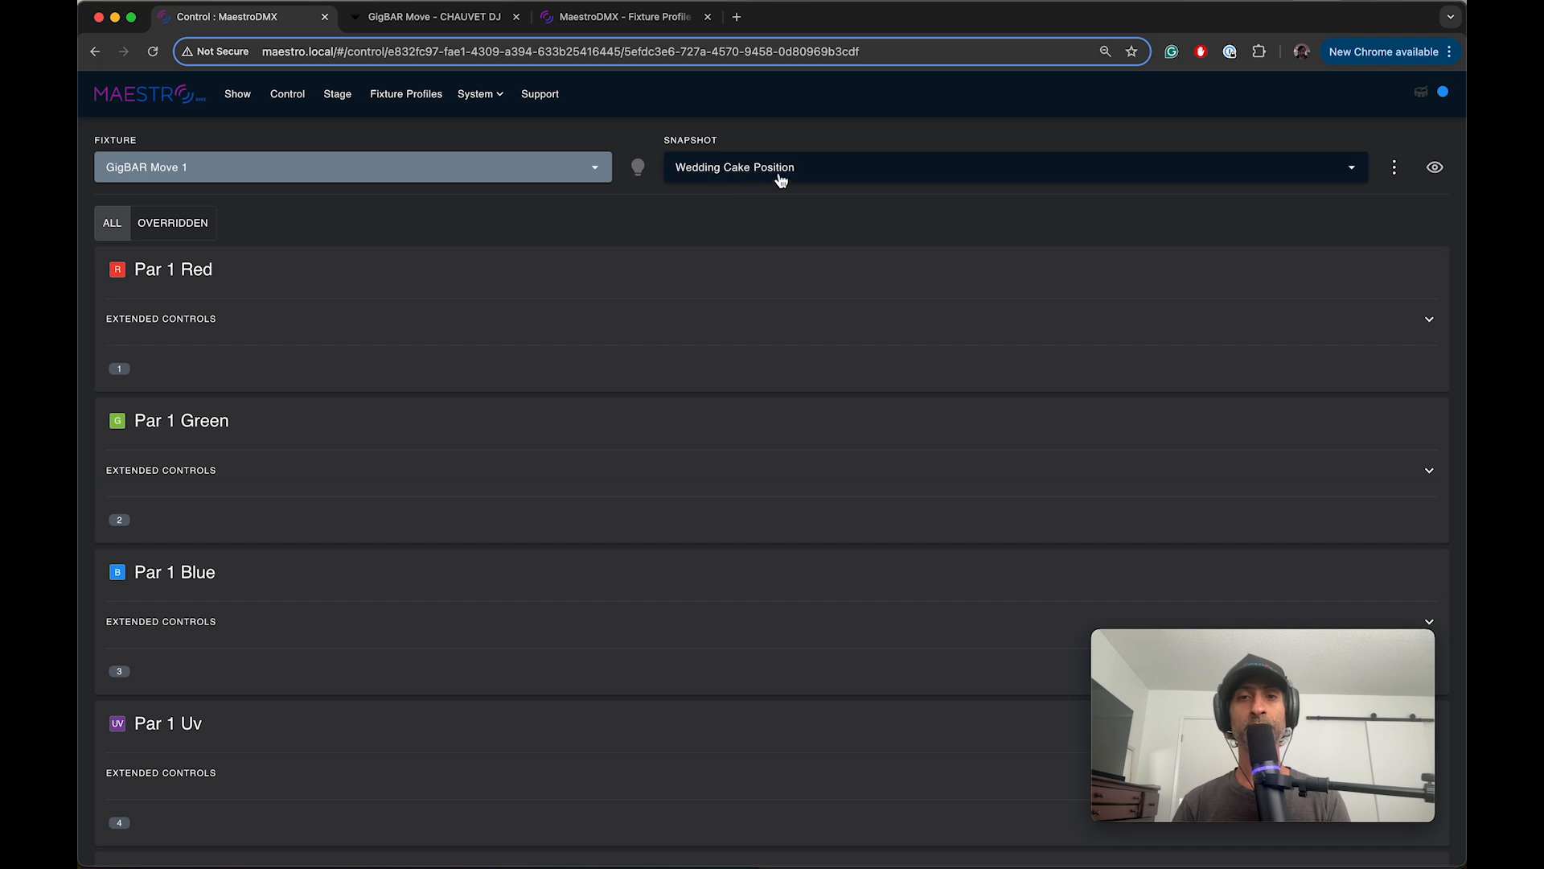
Step: In GigBAR Move 1's snapshot, set the Moving Head 1 tilt offset to about -26.5% and its pan offset to about 17.1%
{"action": "scroll", "coordinate": [424, 675], "scroll_direction": "down", "scroll_amount": 2}
{"action": "scroll", "coordinate": [424, 676], "scroll_direction": "down", "scroll_amount": 20}
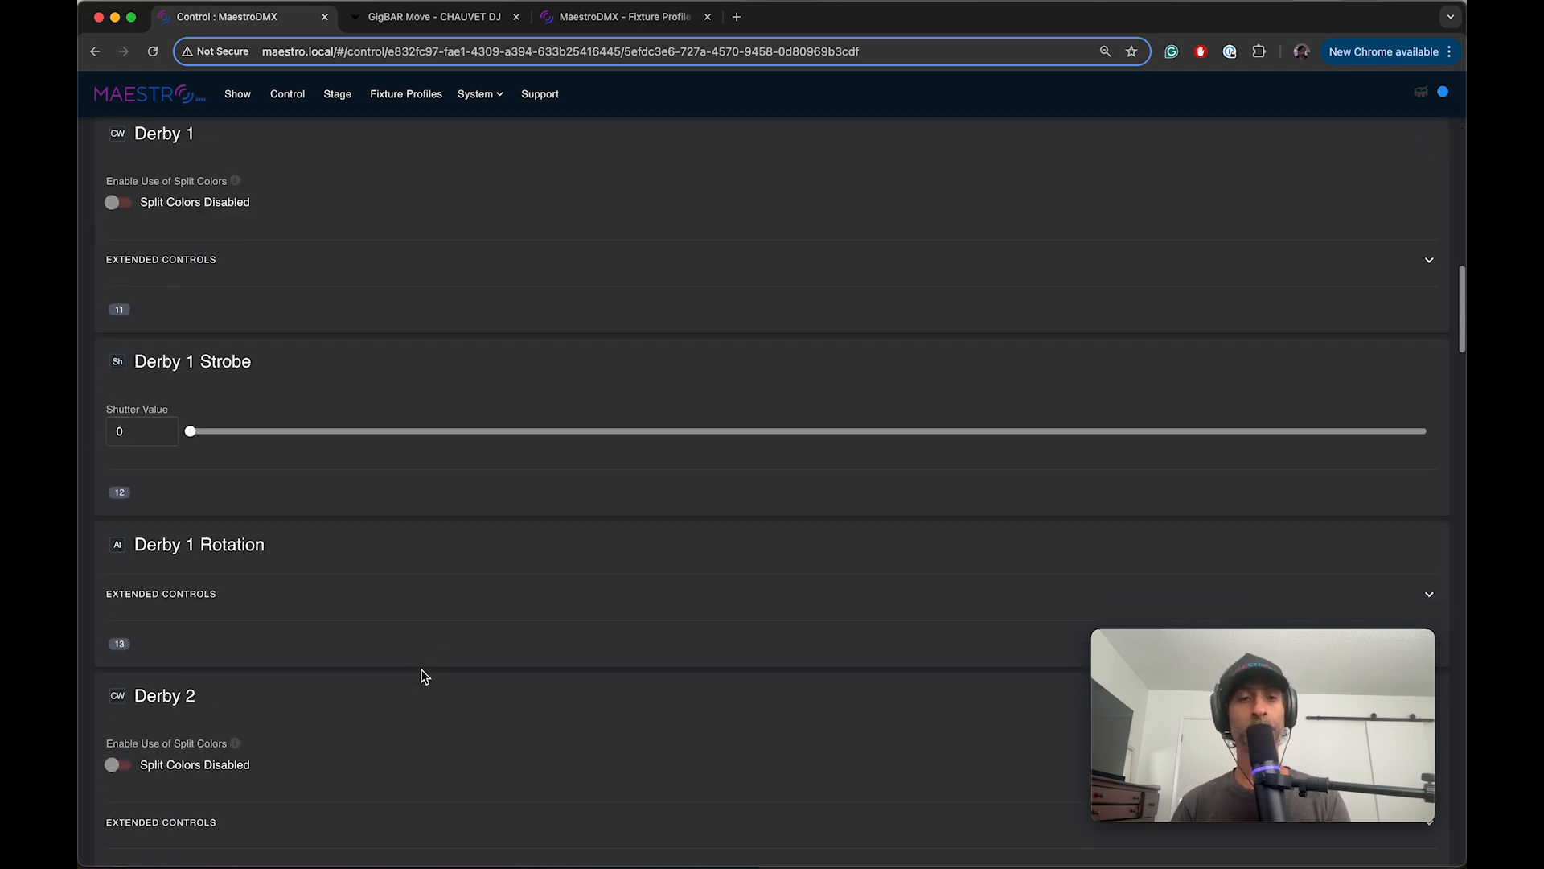
{"action": "scroll", "coordinate": [424, 675], "scroll_direction": "down", "scroll_amount": 10}
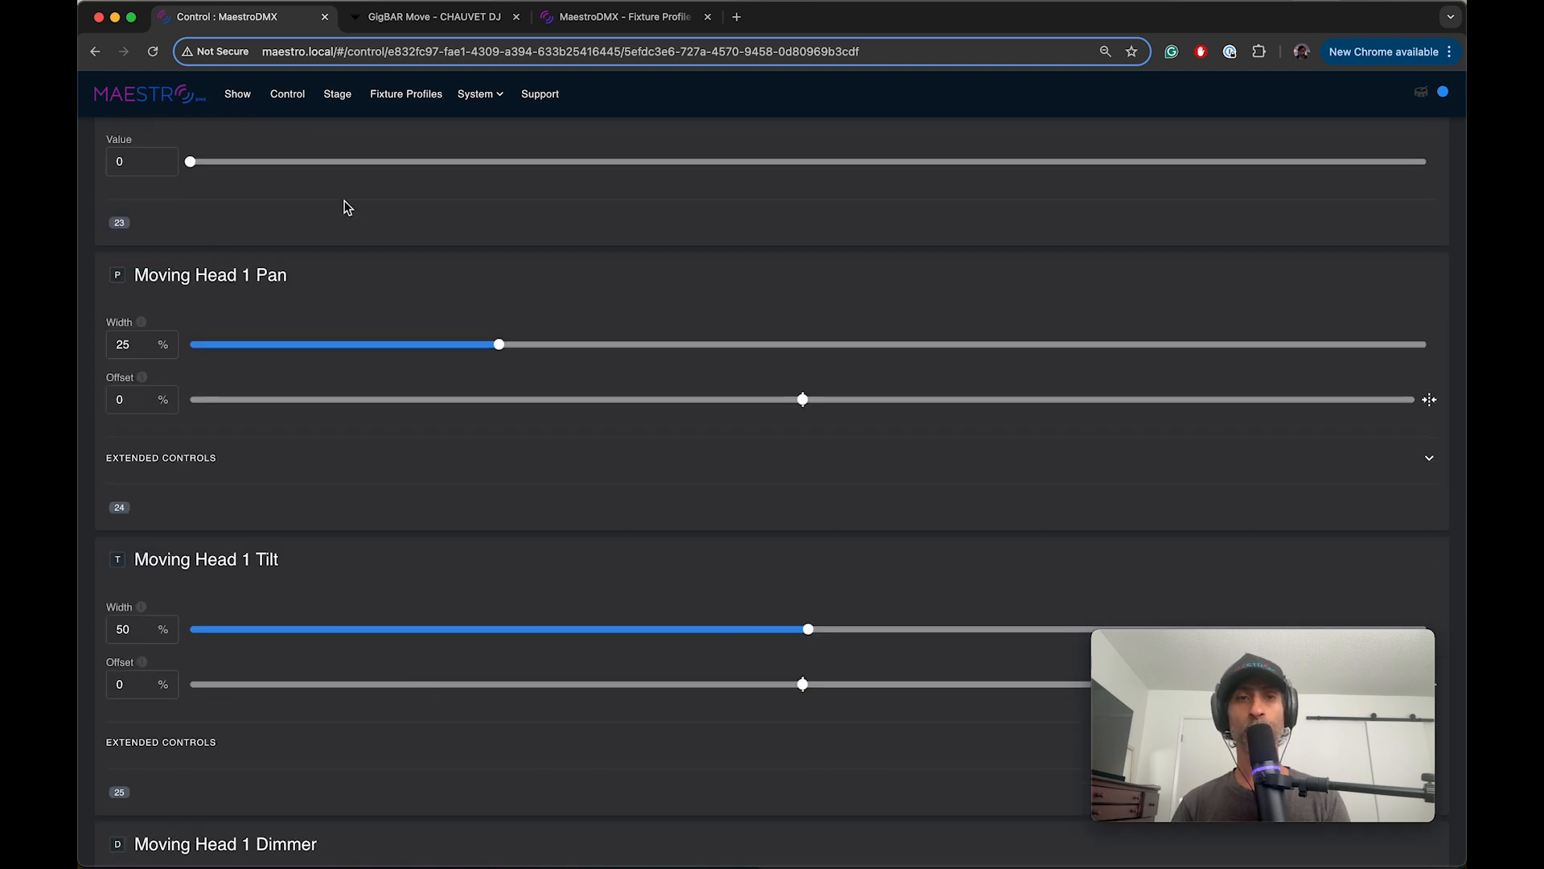
{"action": "left_click", "coordinate": [434, 17]}
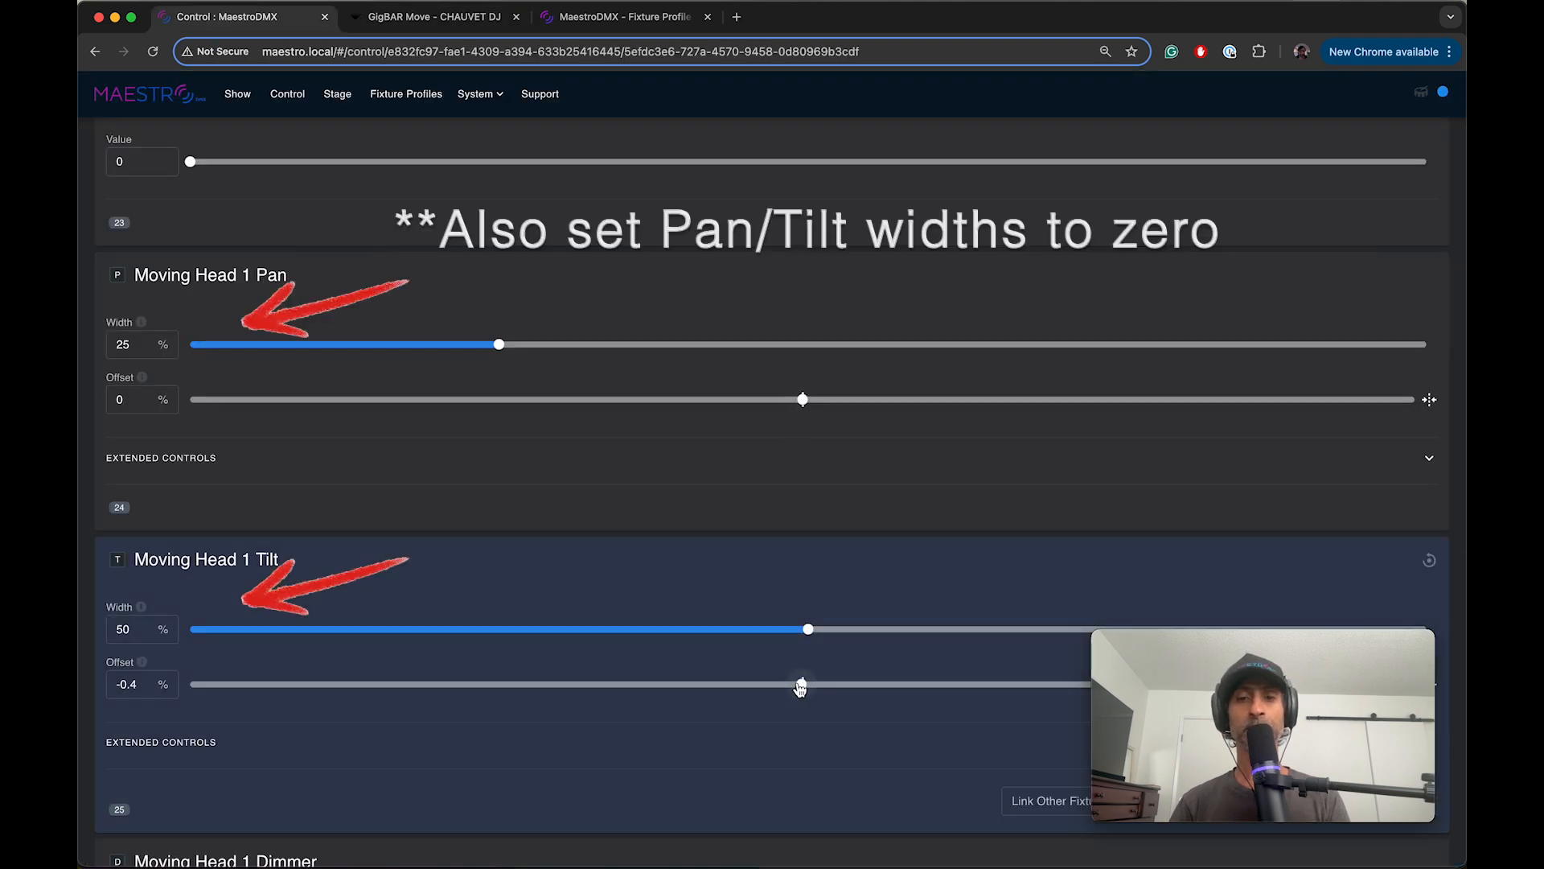
{"action": "left_click_drag", "start_coordinate": [801, 685], "coordinate": [640, 685]}
{"action": "left_click_drag", "start_coordinate": [810, 397], "coordinate": [909, 401]}
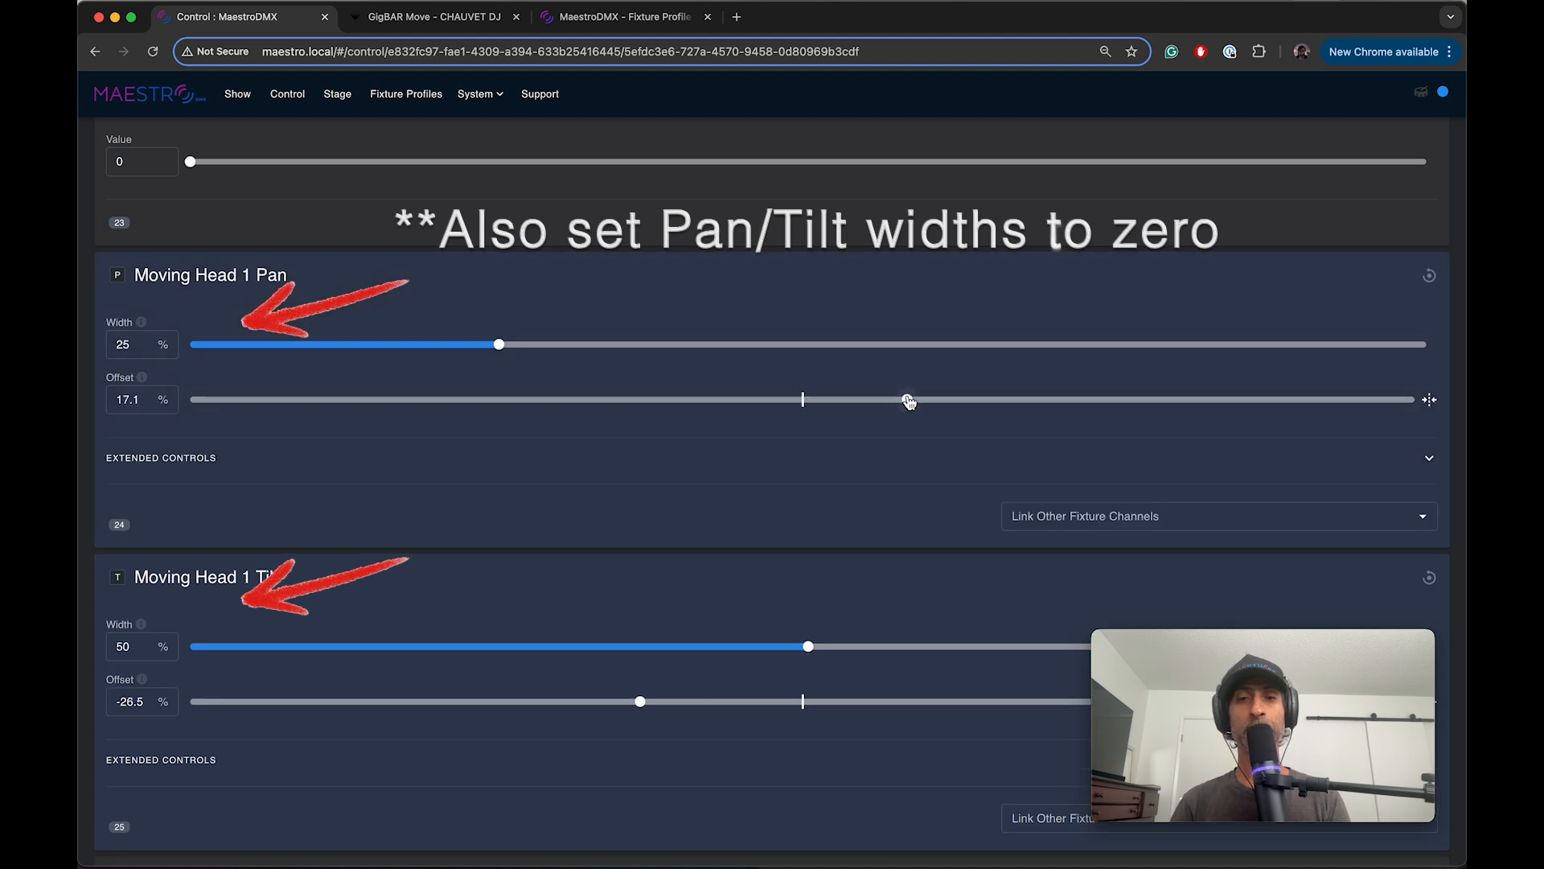
Step: Link GigBAR Move 1's Moving Head 1 Pan to CH 24: Moving Head 1 Pan on GigBAR Move 2
{"action": "left_click", "coordinate": [1040, 515]}
{"action": "scroll", "coordinate": [1040, 603], "scroll_direction": "down", "scroll_amount": 3}
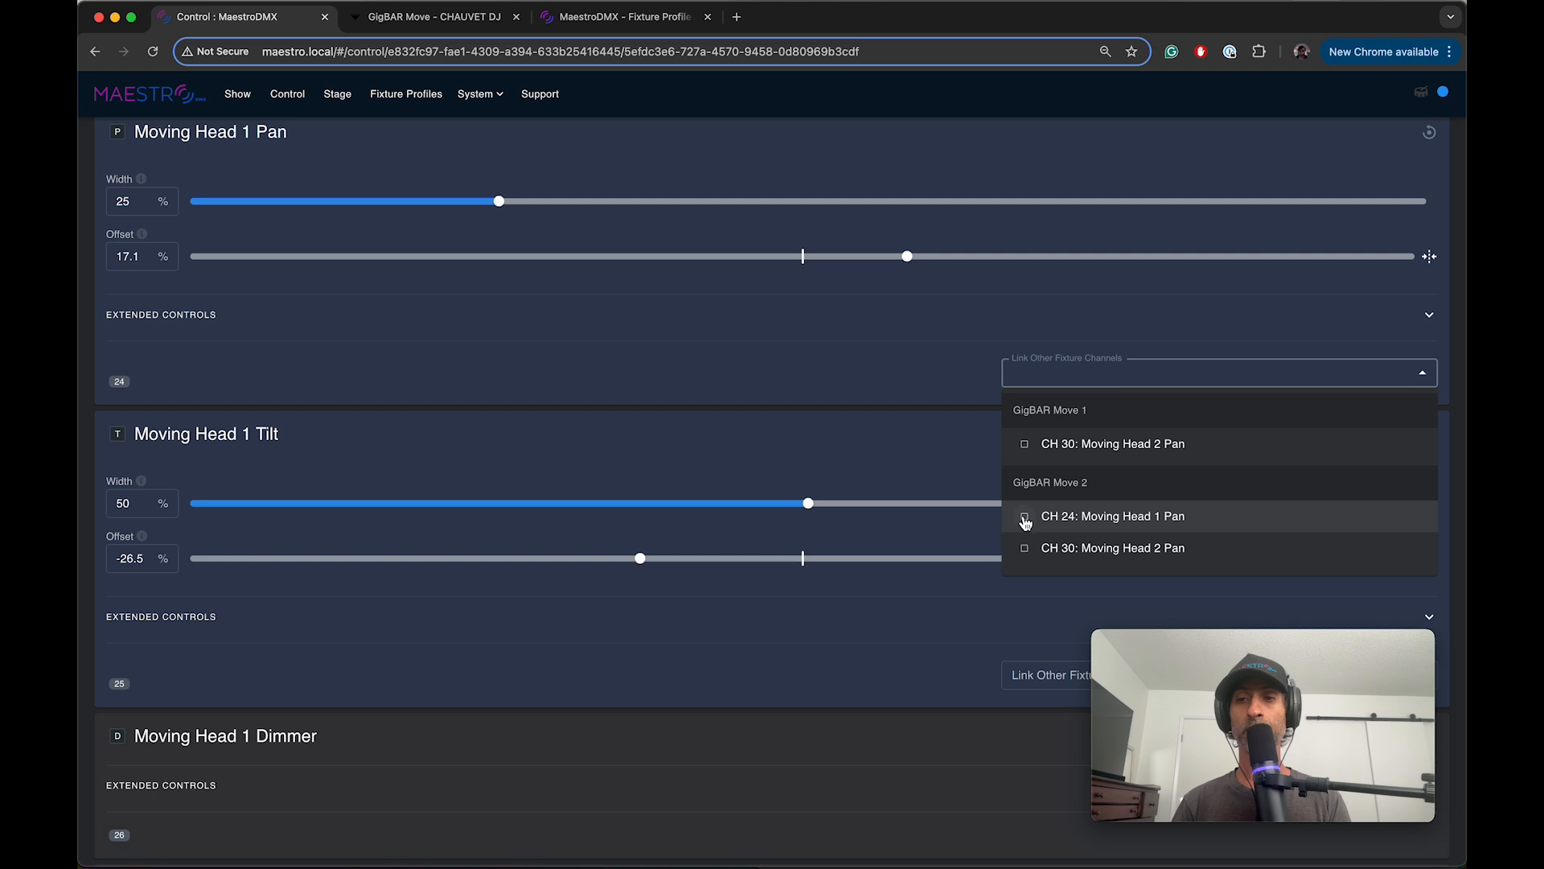
{"action": "scroll", "coordinate": [1027, 527], "scroll_direction": "up", "scroll_amount": 1}
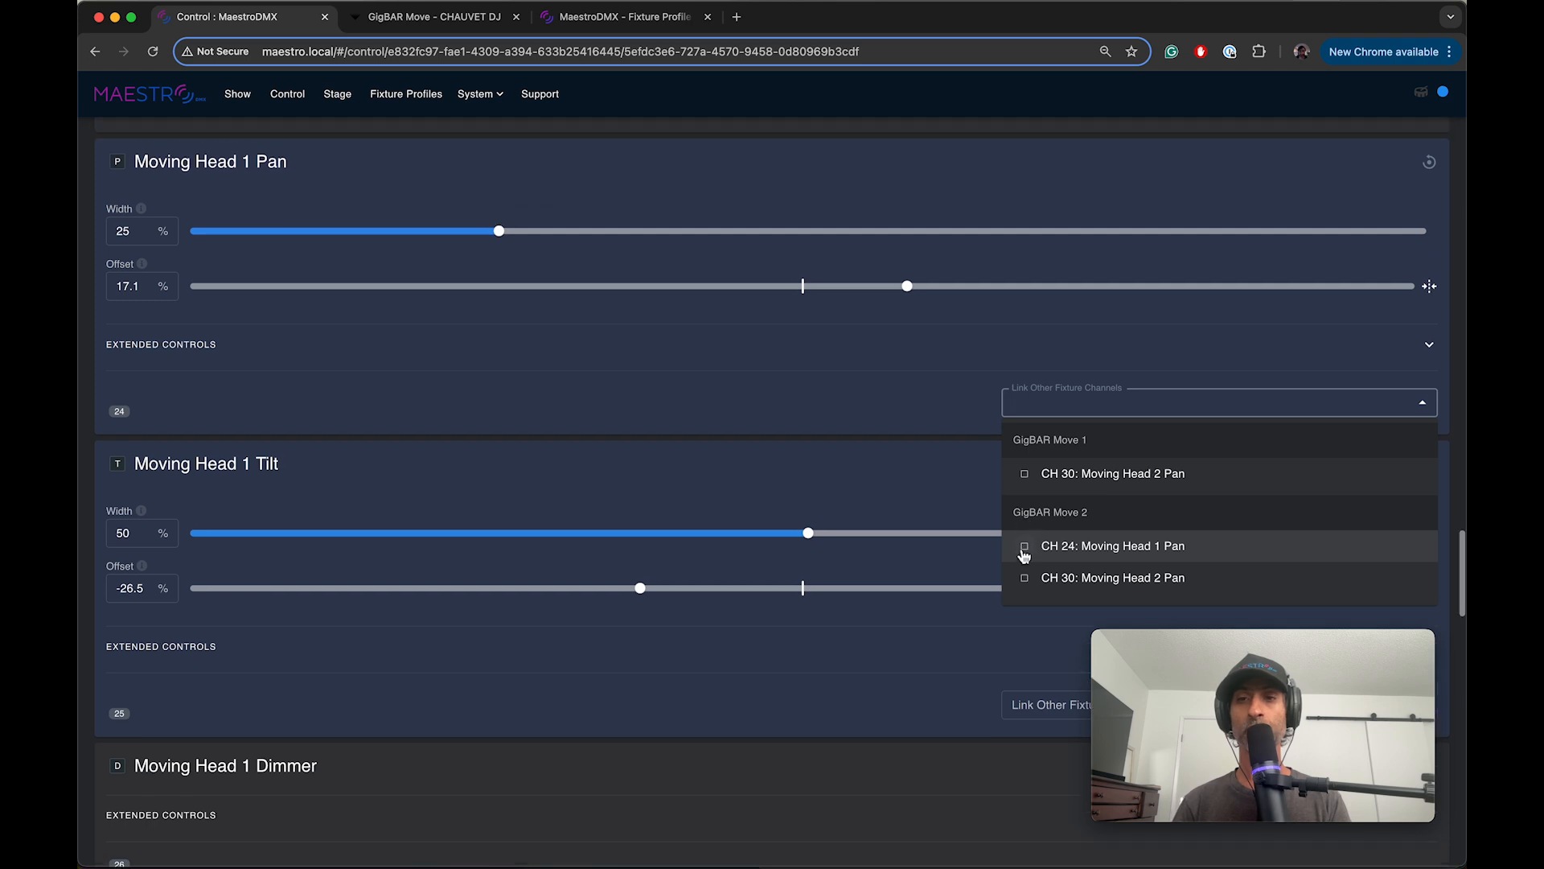
{"action": "left_click", "coordinate": [1025, 544]}
{"action": "left_click", "coordinate": [969, 499]}
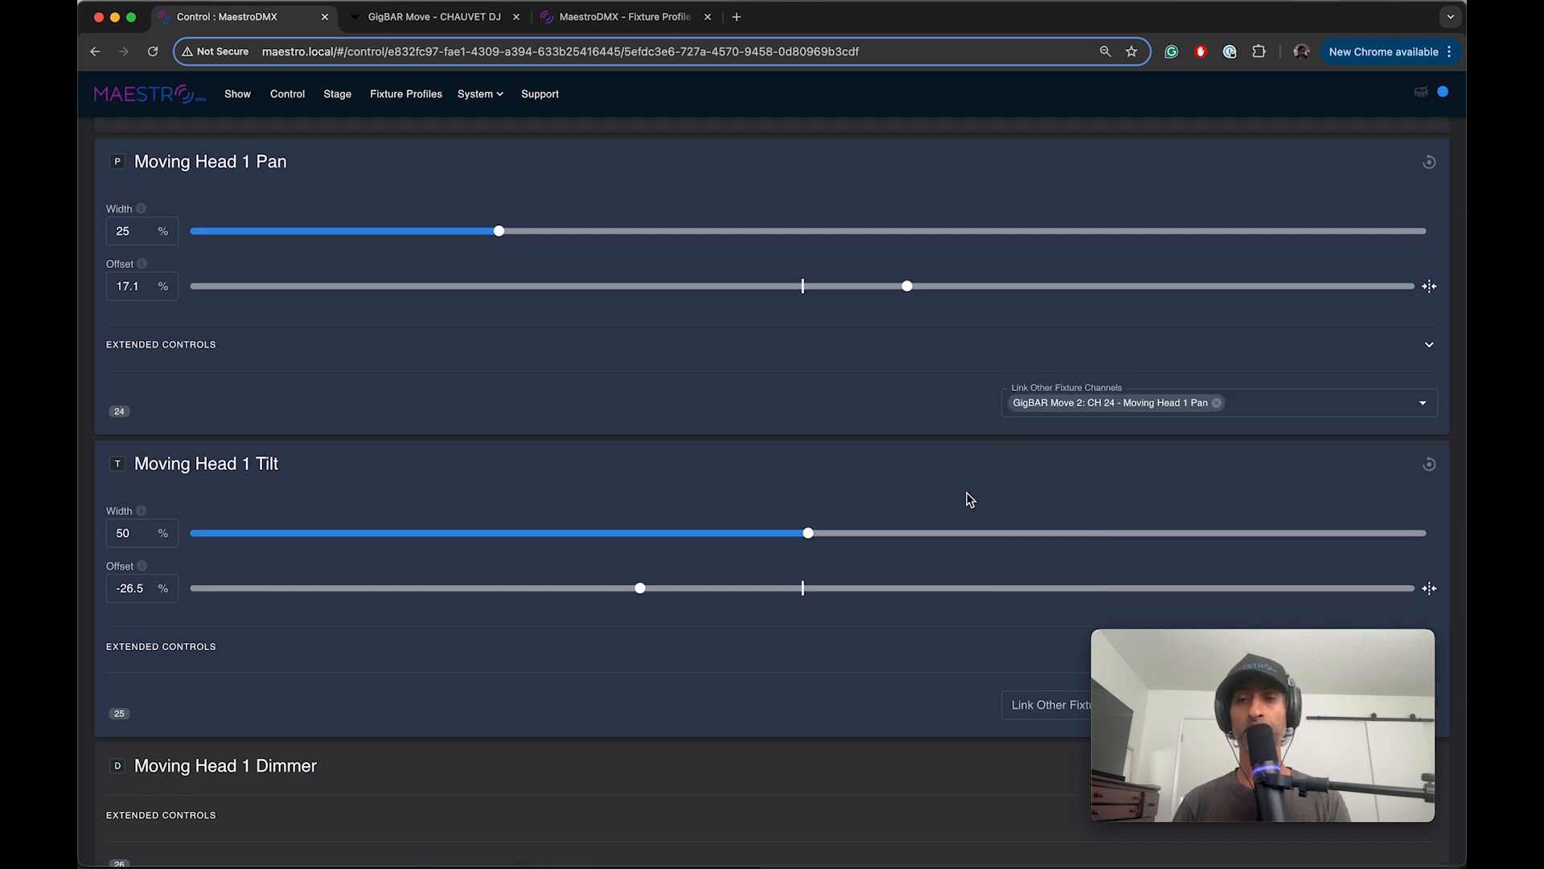
Step: Link GigBAR Move 1's Moving Head 1 Tilt to CH 25: Moving Head 1 Tilt on GigBAR Move 2
{"action": "scroll", "coordinate": [957, 547], "scroll_direction": "down", "scroll_amount": 4}
{"action": "left_click", "coordinate": [1033, 517]}
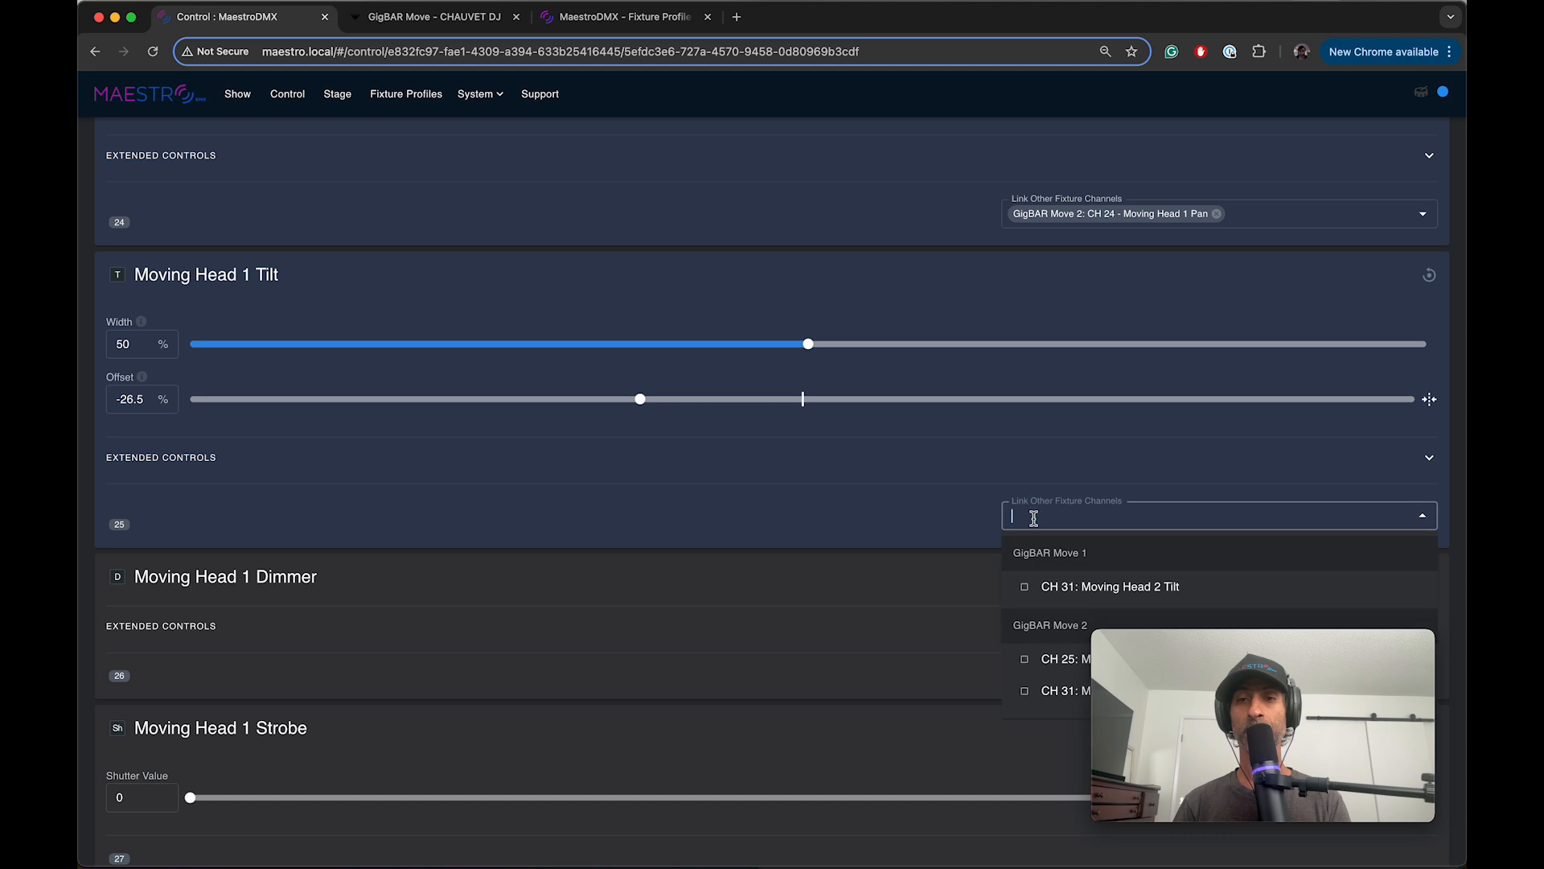
{"action": "scroll", "coordinate": [1030, 523], "scroll_direction": "down", "scroll_amount": 3}
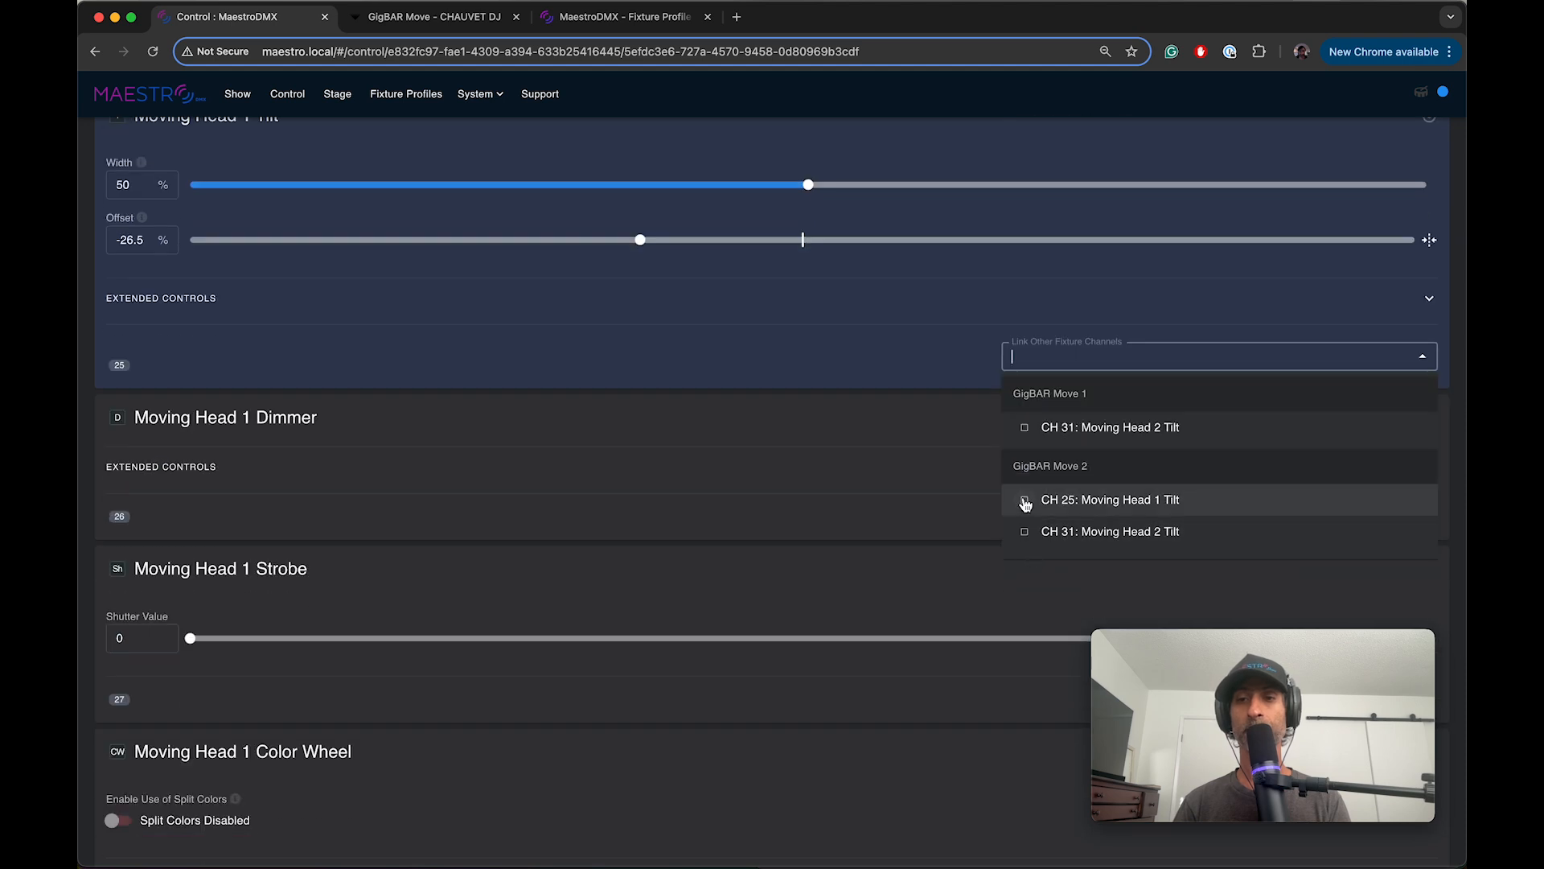
{"action": "left_click", "coordinate": [1025, 504]}
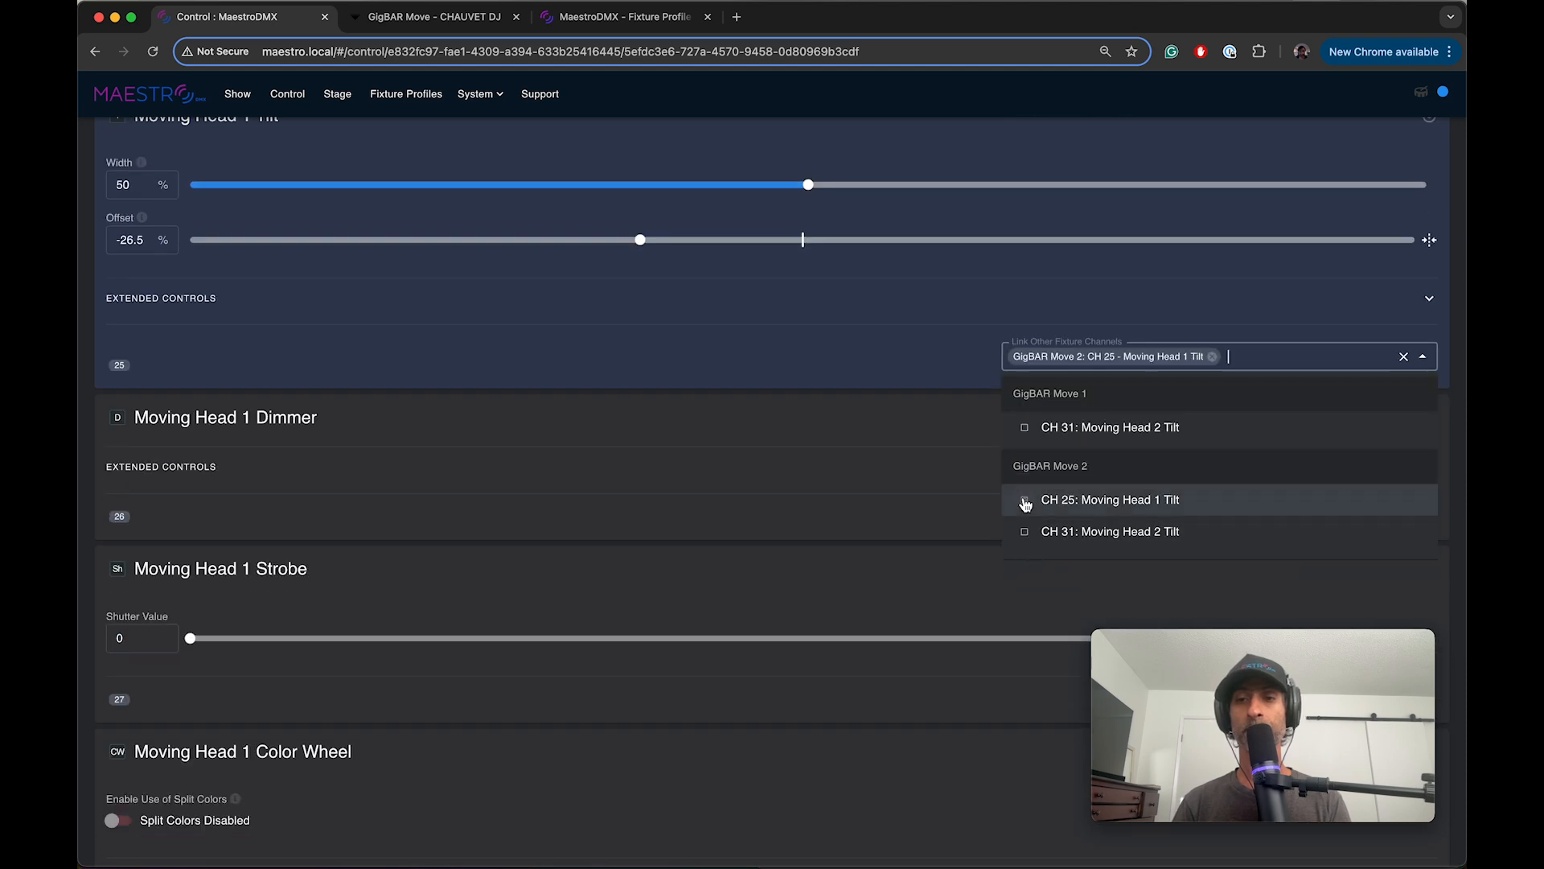
{"action": "scroll", "coordinate": [835, 483], "scroll_direction": "up", "scroll_amount": 6}
{"action": "scroll", "coordinate": [836, 483], "scroll_direction": "up", "scroll_amount": 1}
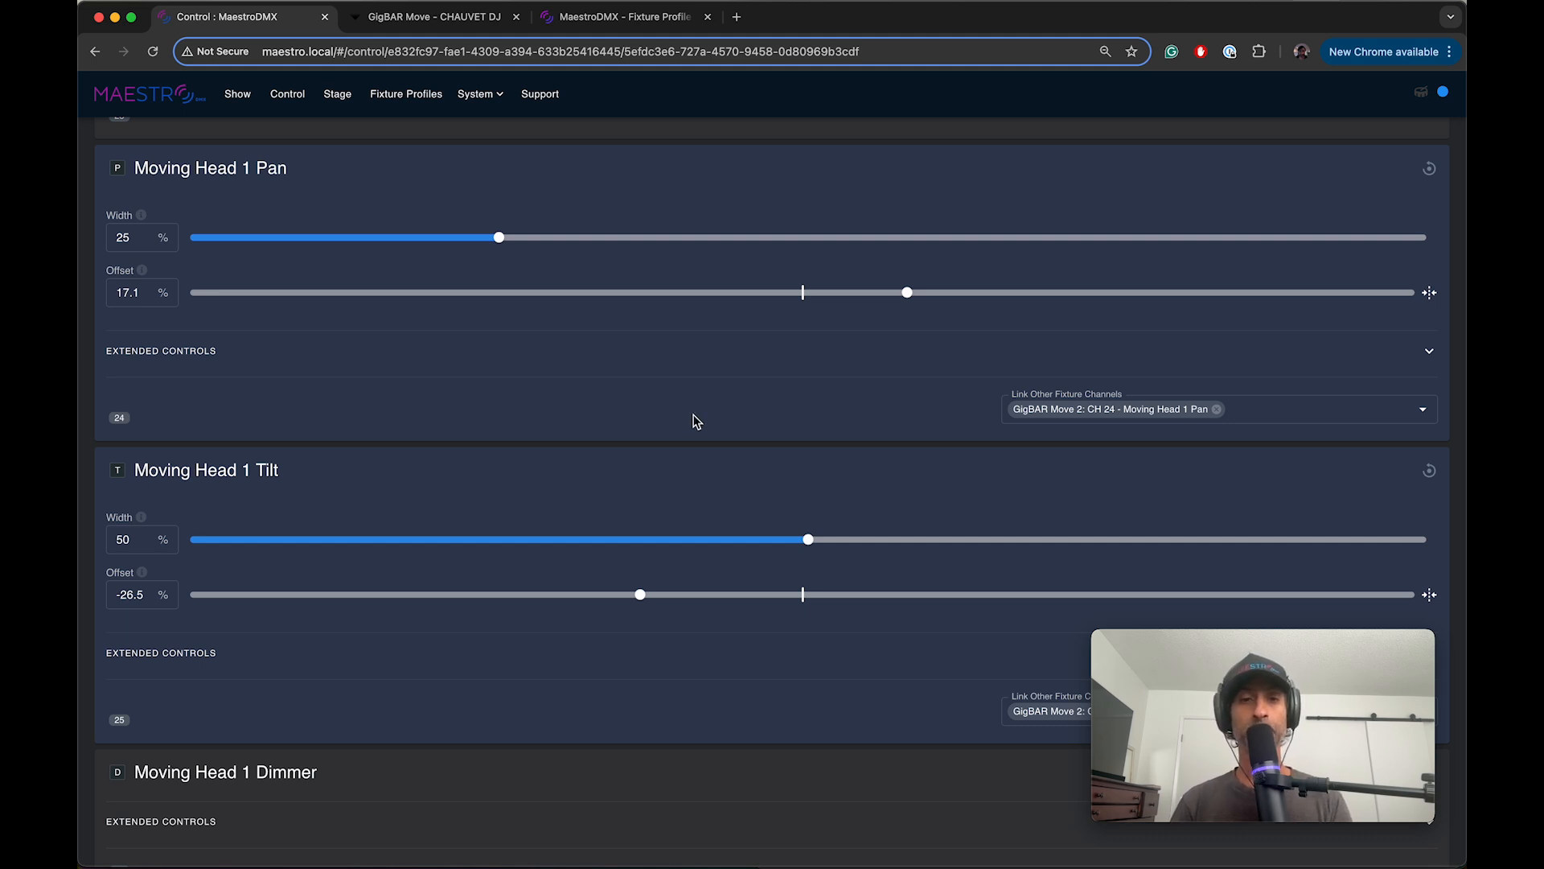
Step: Set the Moving Head 2 tilt offset to about 32.4% and its pan offset to about -28.4%
{"action": "scroll", "coordinate": [696, 422], "scroll_direction": "down", "scroll_amount": 20}
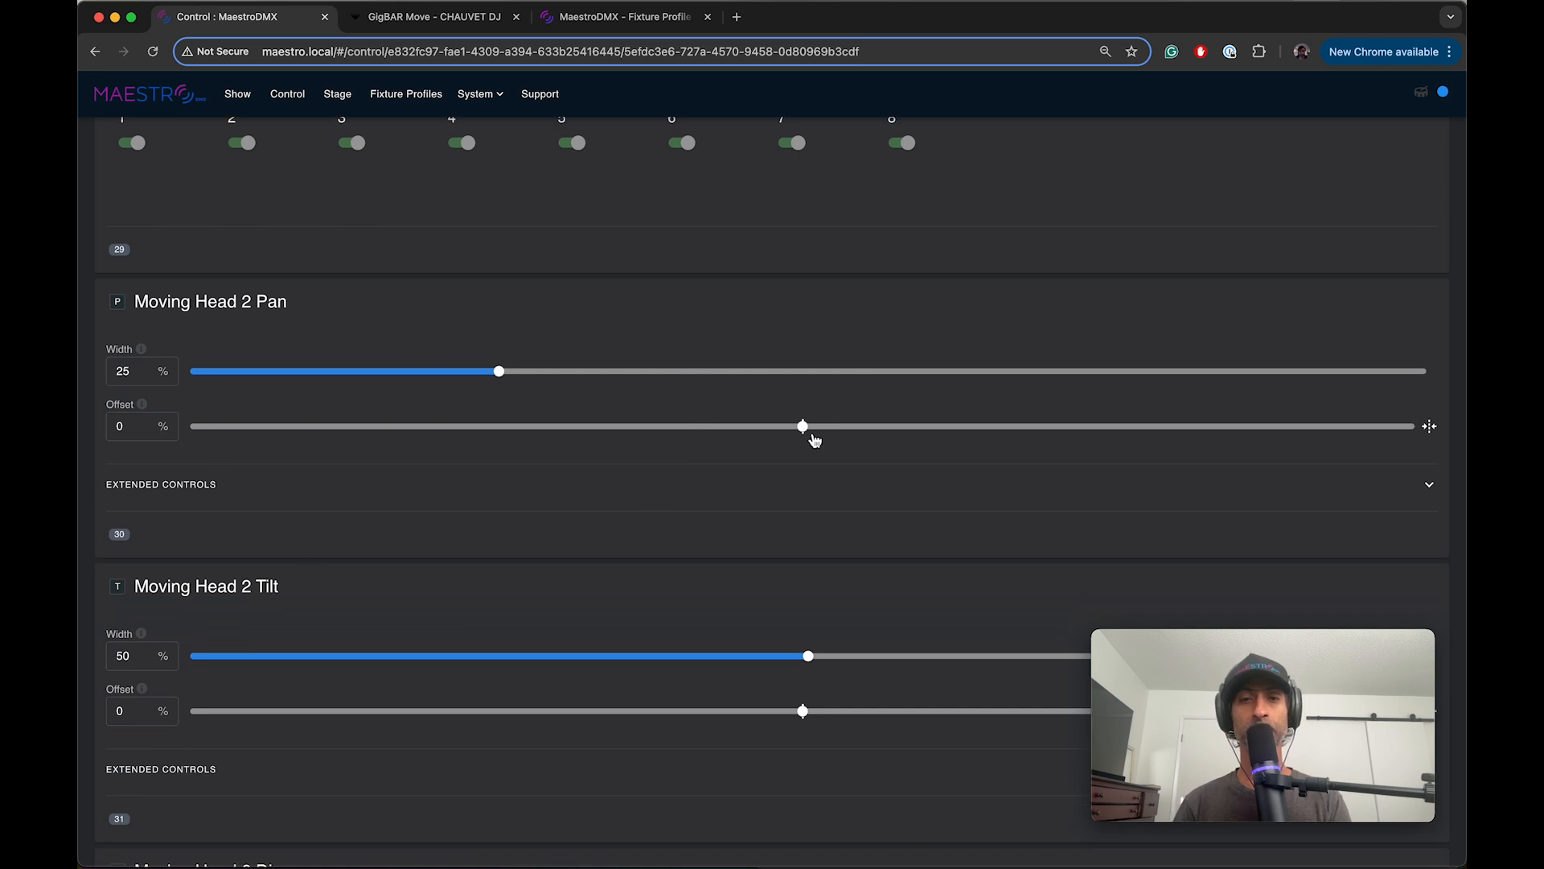
{"action": "left_click_drag", "start_coordinate": [803, 711], "coordinate": [1000, 711]}
{"action": "left_click_drag", "start_coordinate": [804, 434], "coordinate": [630, 431]}
{"action": "scroll", "coordinate": [647, 451], "scroll_direction": "down", "scroll_amount": 1}
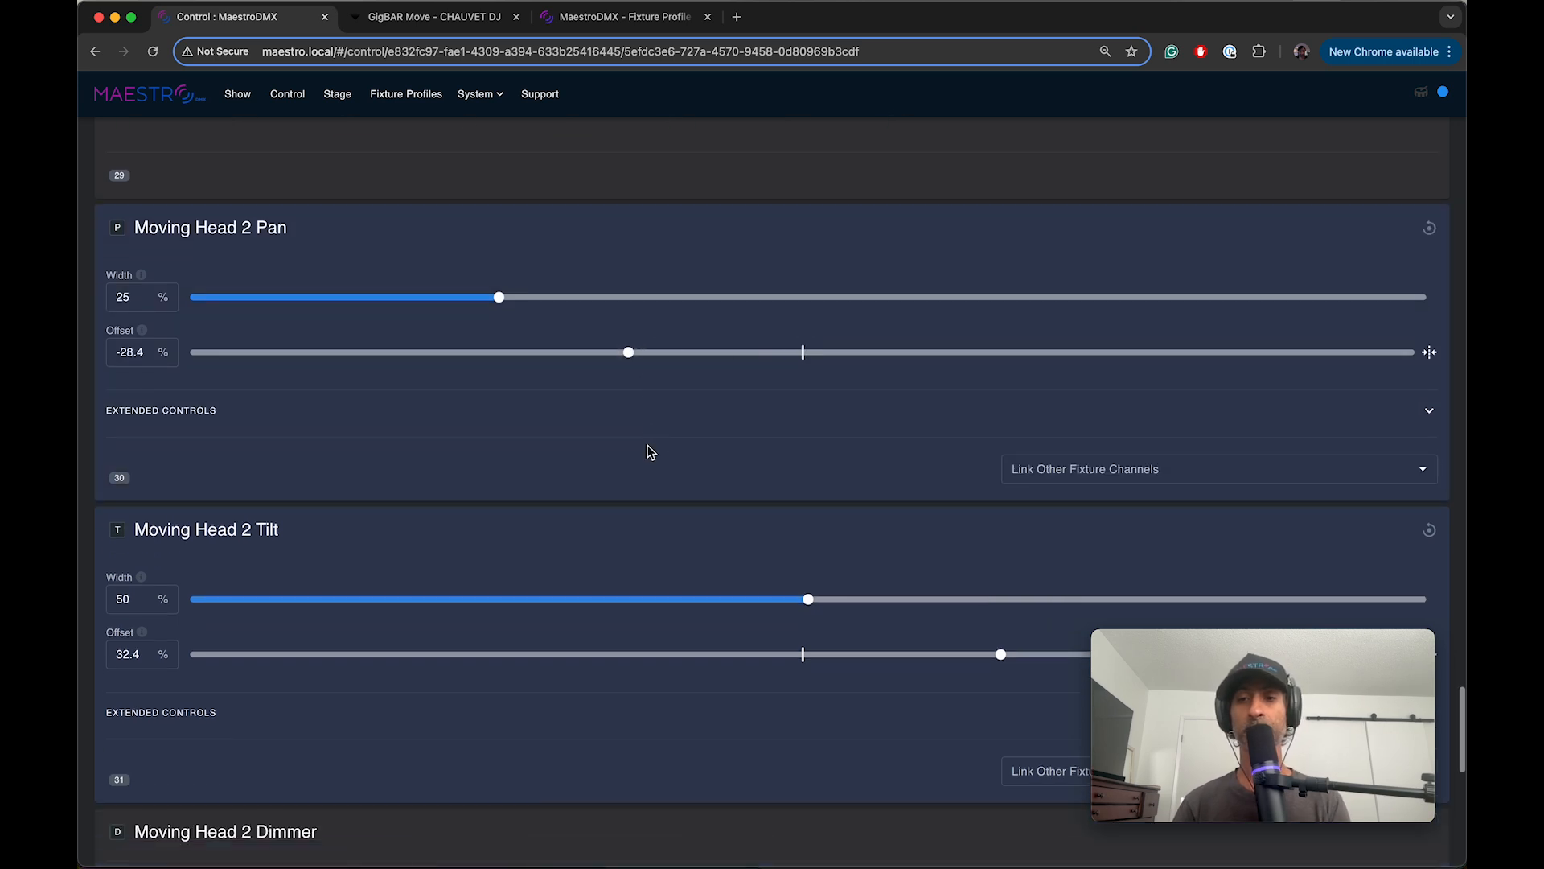
{"action": "scroll", "coordinate": [647, 450], "scroll_direction": "down", "scroll_amount": 1}
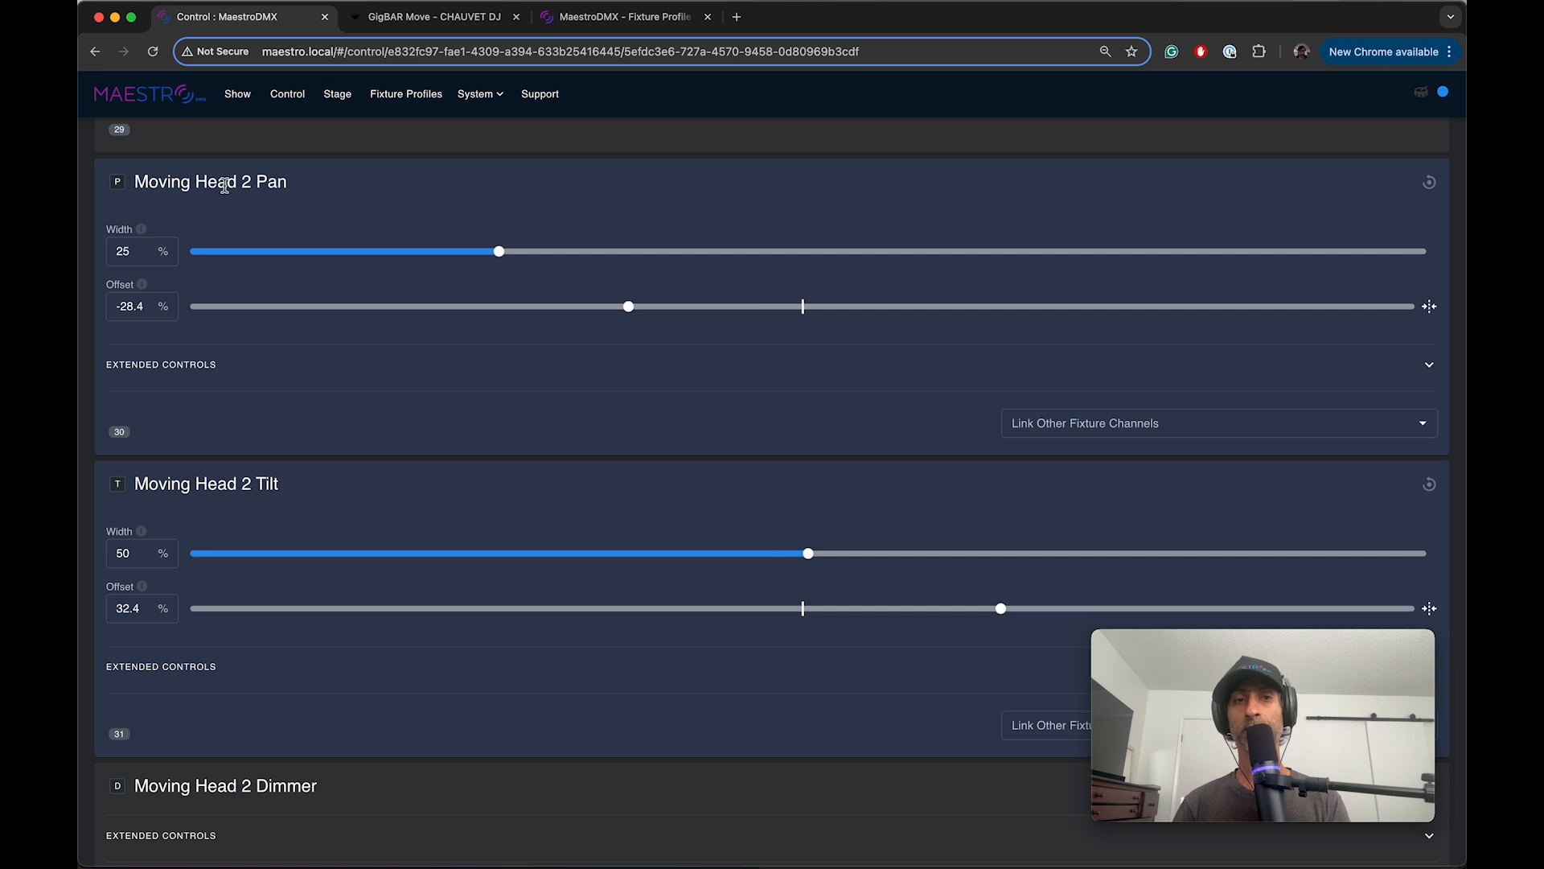
Step: Link GigBAR Move 1's Moving Head 2 Pan to CH 30: Moving Head 2 Pan on GigBAR Move 2
{"action": "left_click", "coordinate": [1027, 419]}
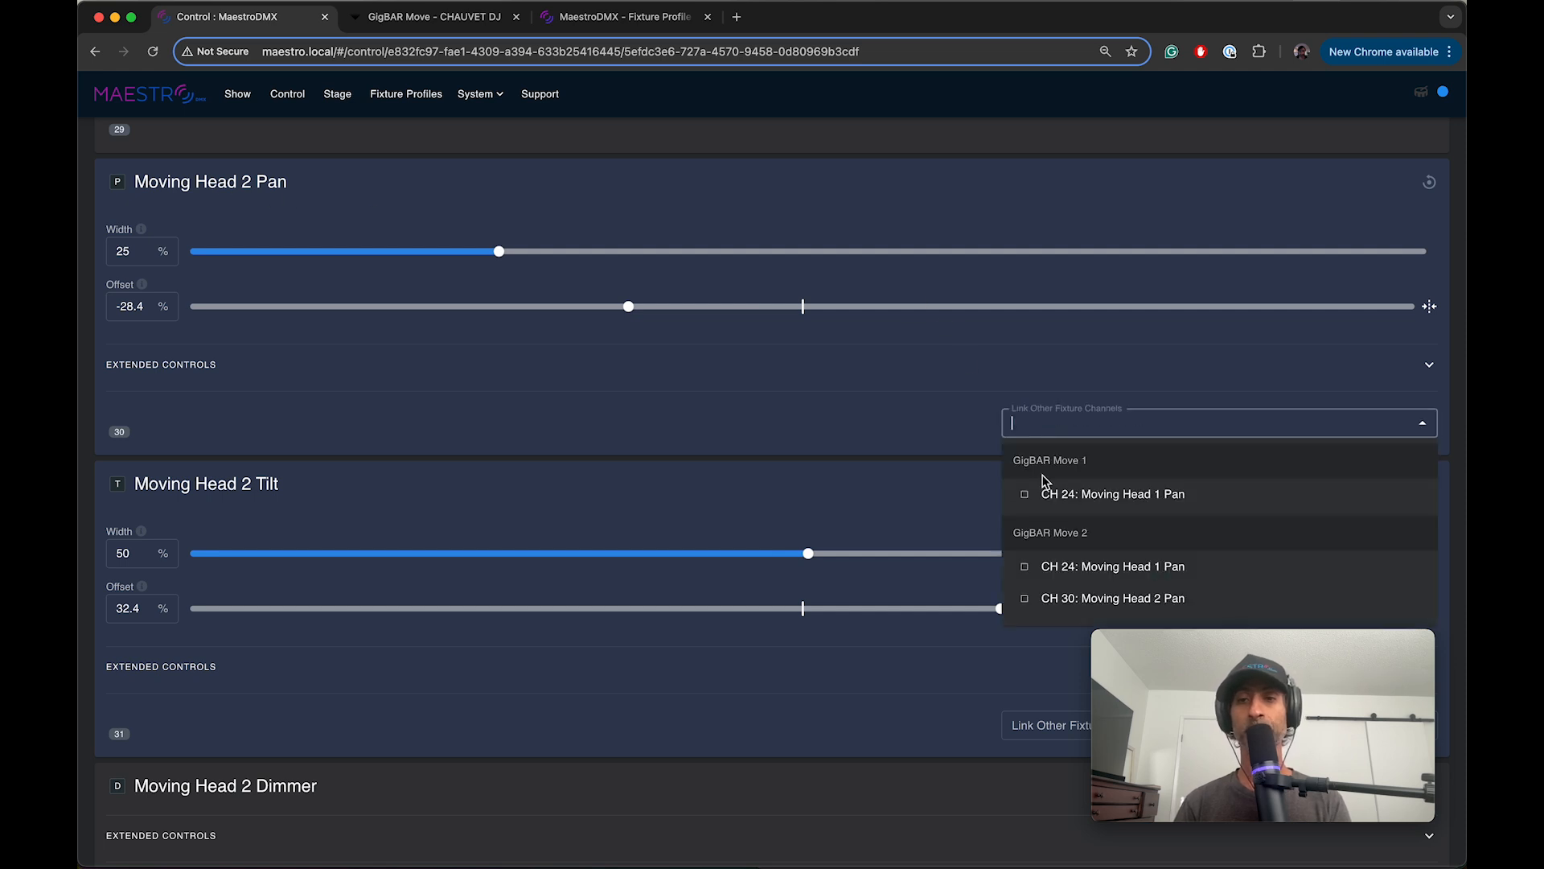
{"action": "left_click", "coordinate": [1163, 599]}
{"action": "scroll", "coordinate": [149, 341], "scroll_direction": "down", "scroll_amount": 2}
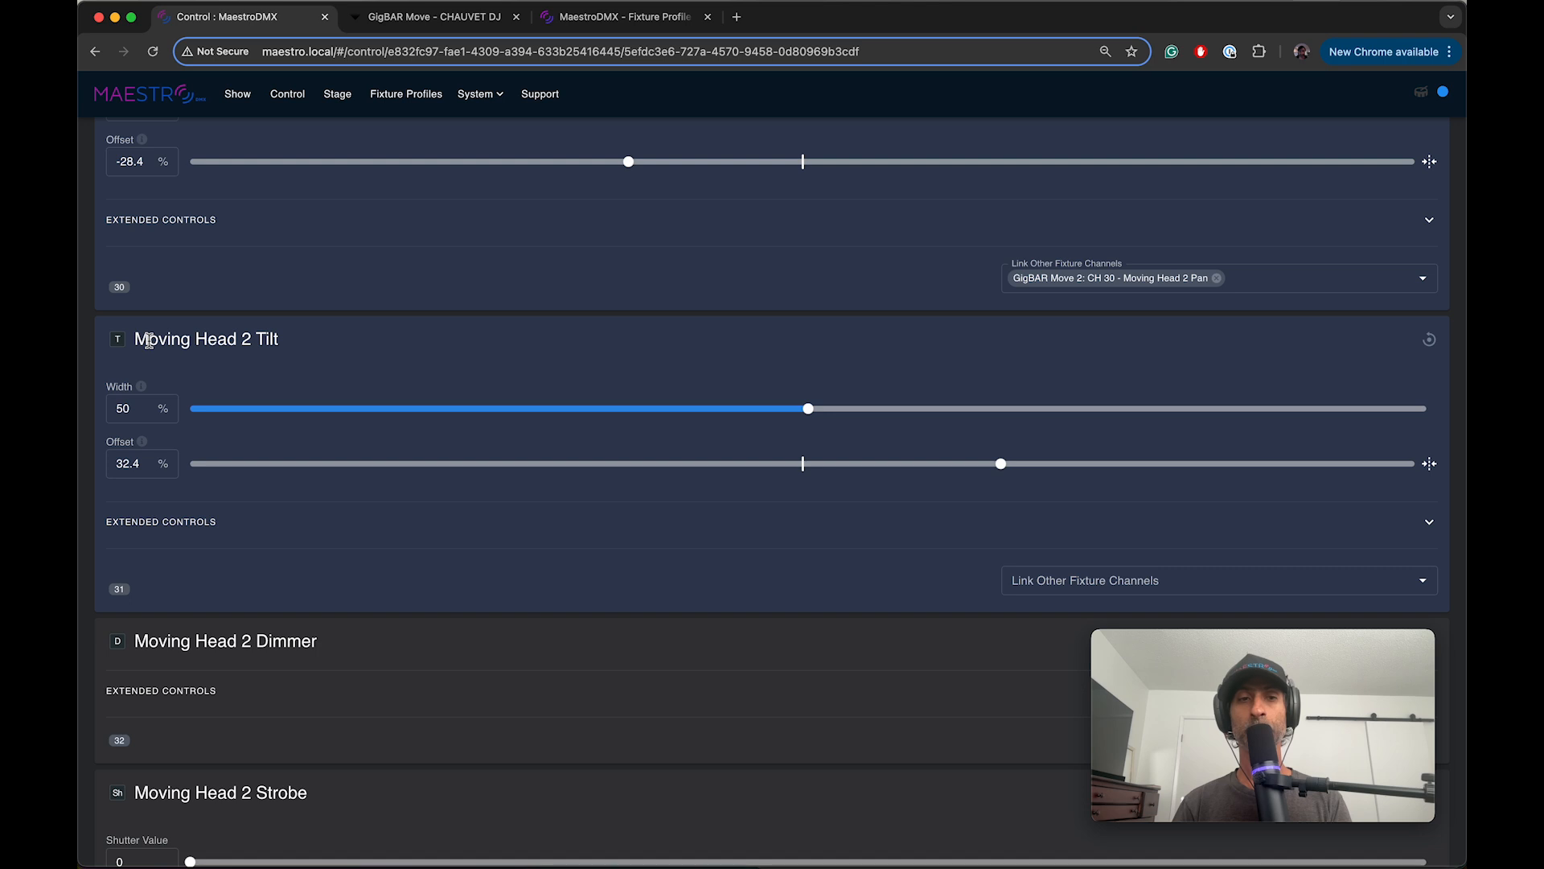
Step: Link GigBAR Move 1's Moving Head 2 Tilt to CH 31: Moving Head 2 Tilt on GigBAR Move 2
{"action": "left_click", "coordinate": [1050, 582]}
{"action": "scroll", "coordinate": [1053, 595], "scroll_direction": "down", "scroll_amount": 3}
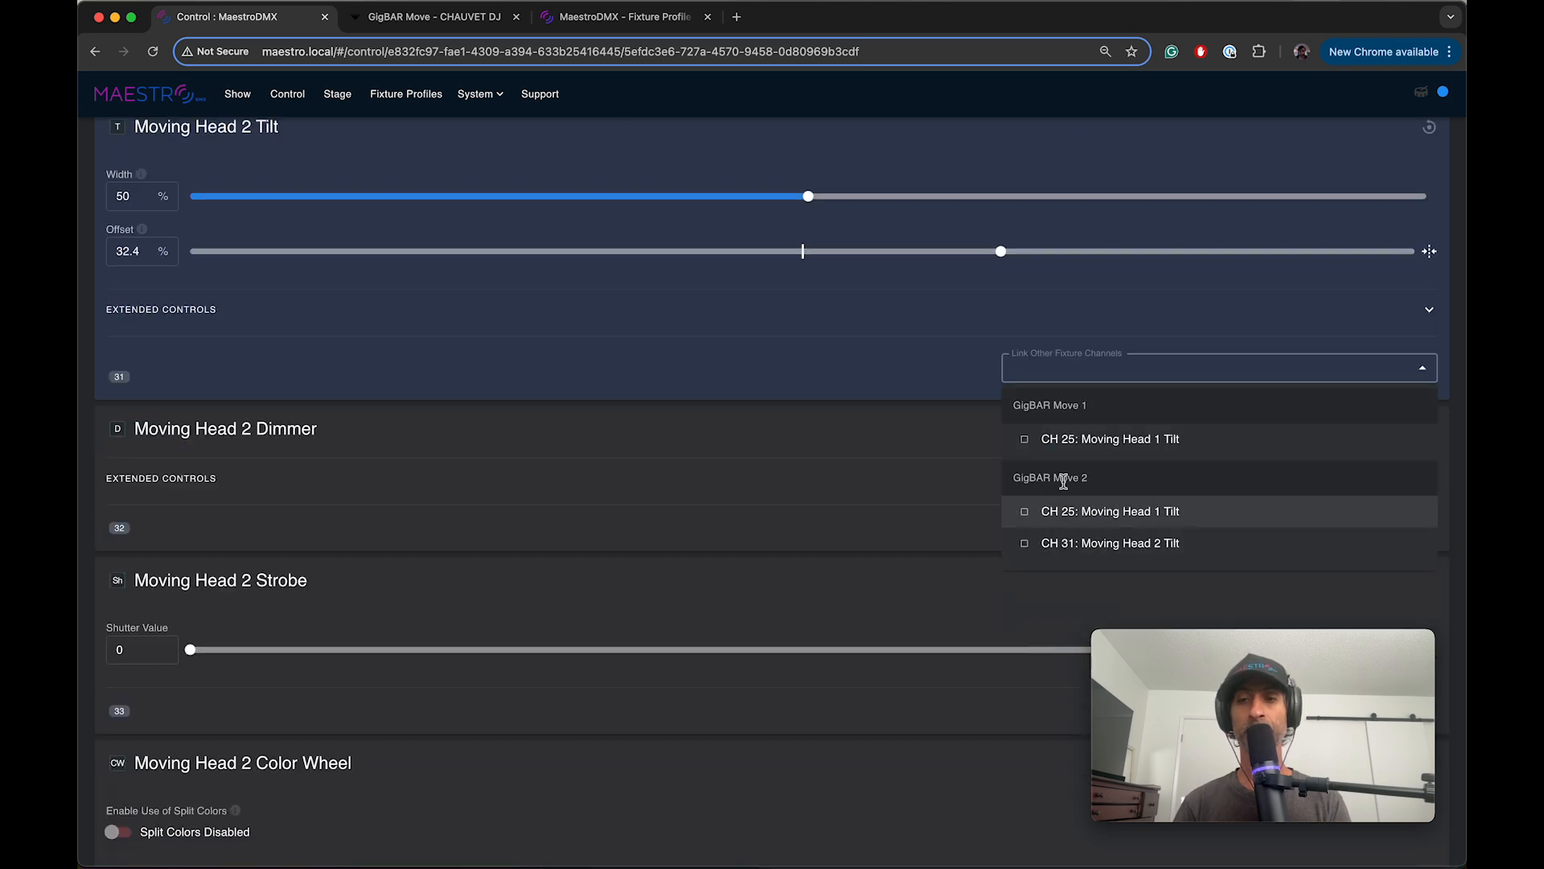
{"action": "left_click", "coordinate": [1024, 545]}
{"action": "left_click", "coordinate": [868, 486]}
{"action": "scroll", "coordinate": [807, 487], "scroll_direction": "up", "scroll_amount": 4}
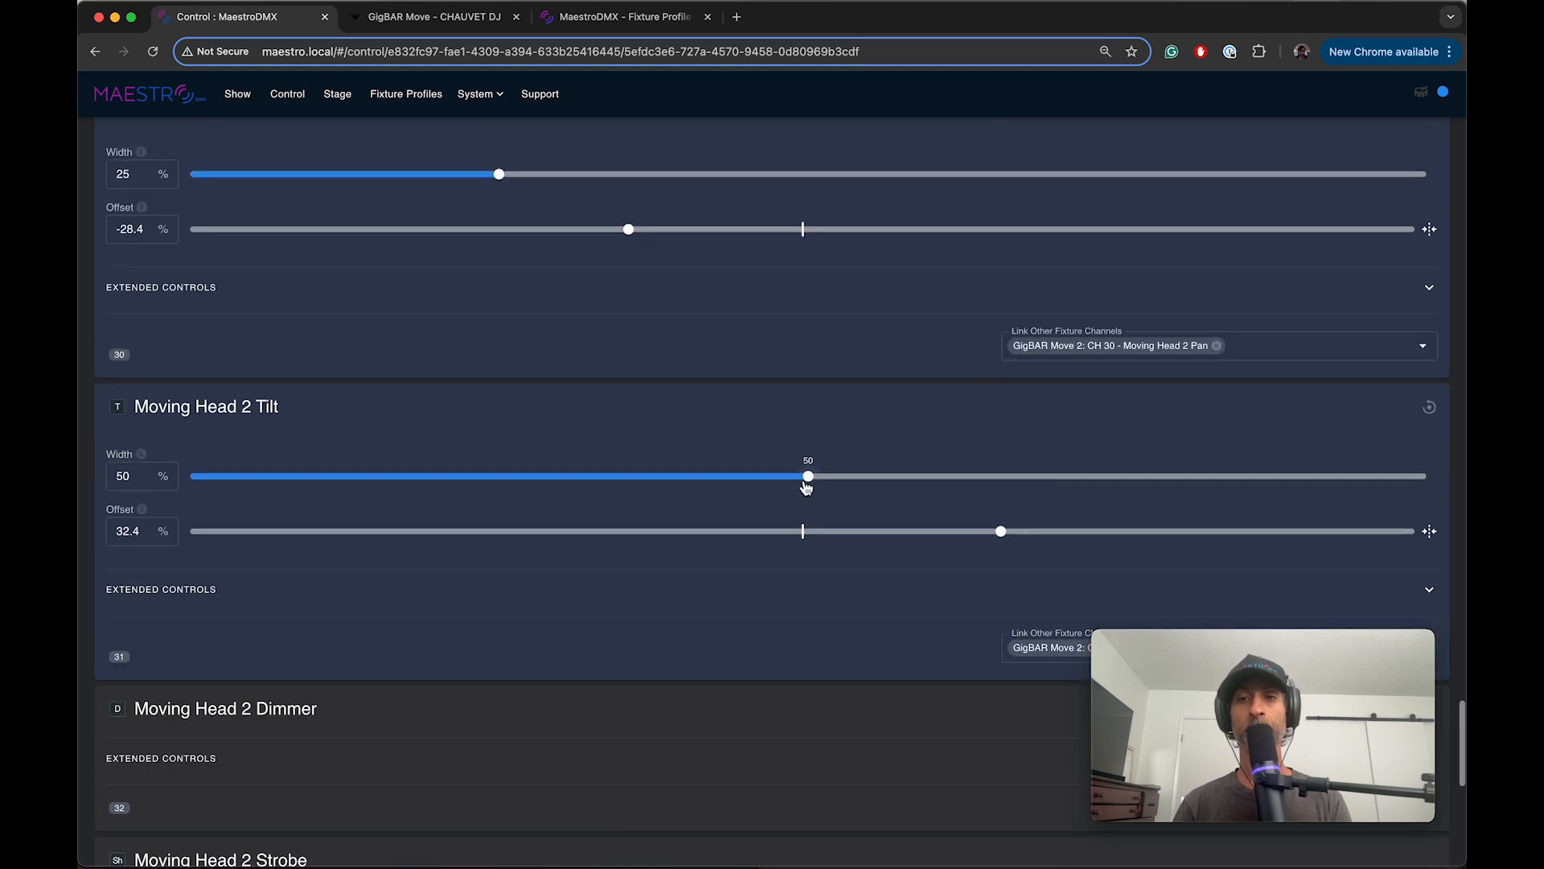
Step: Switch to GigBAR Move 2 and check the linked pan and tilt offsets of both moving heads in the Wedding Cake Position snapshot
{"action": "scroll", "coordinate": [828, 396], "scroll_direction": "up", "scroll_amount": 15}
{"action": "scroll", "coordinate": [828, 395], "scroll_direction": "up", "scroll_amount": 20}
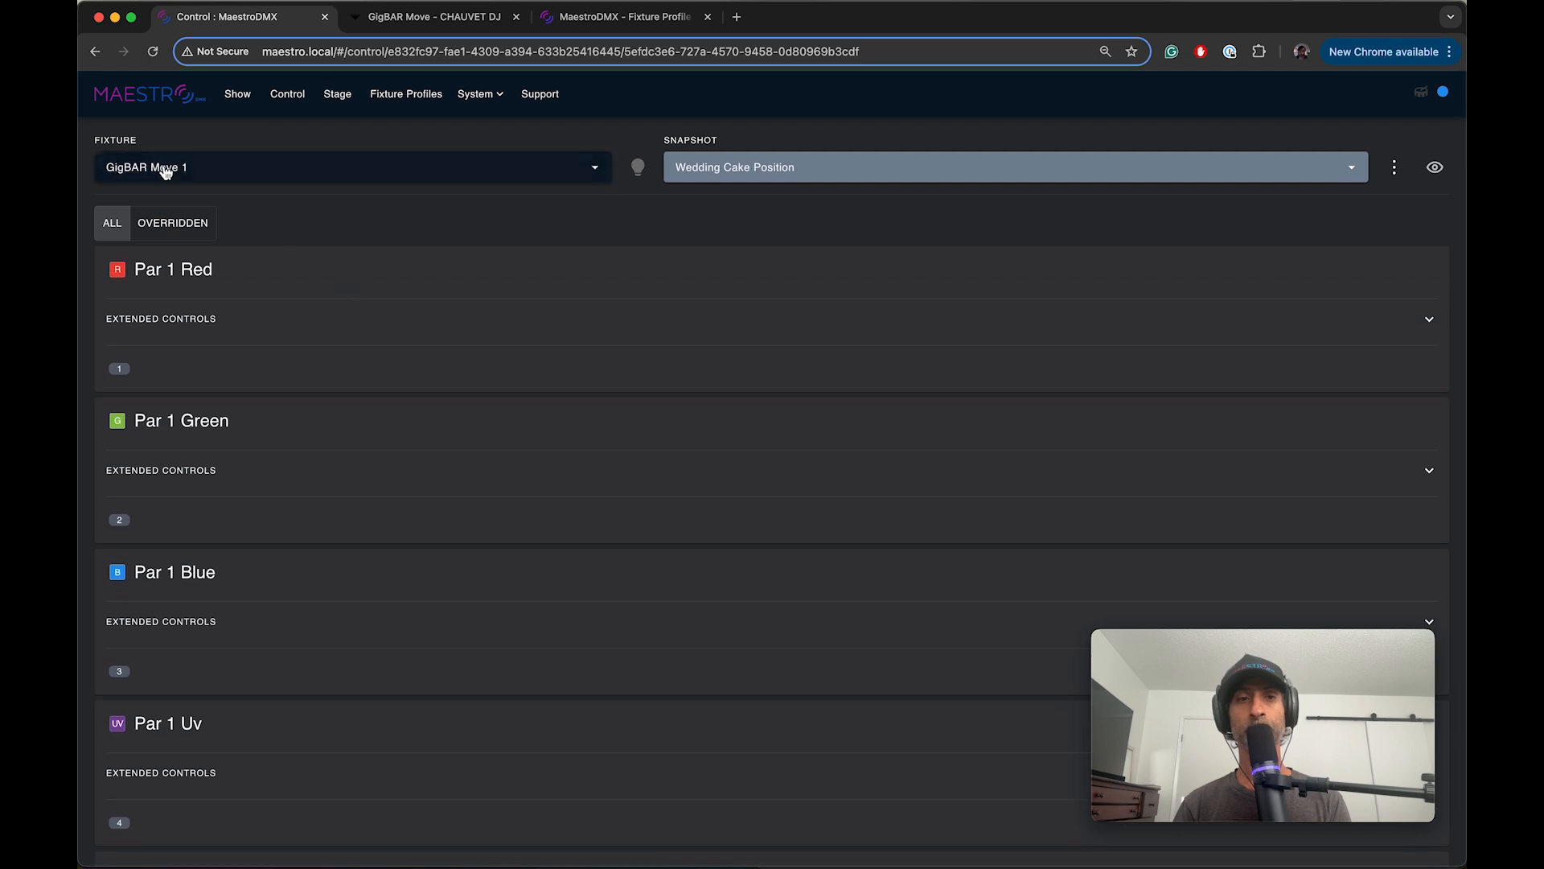
{"action": "left_click", "coordinate": [168, 168]}
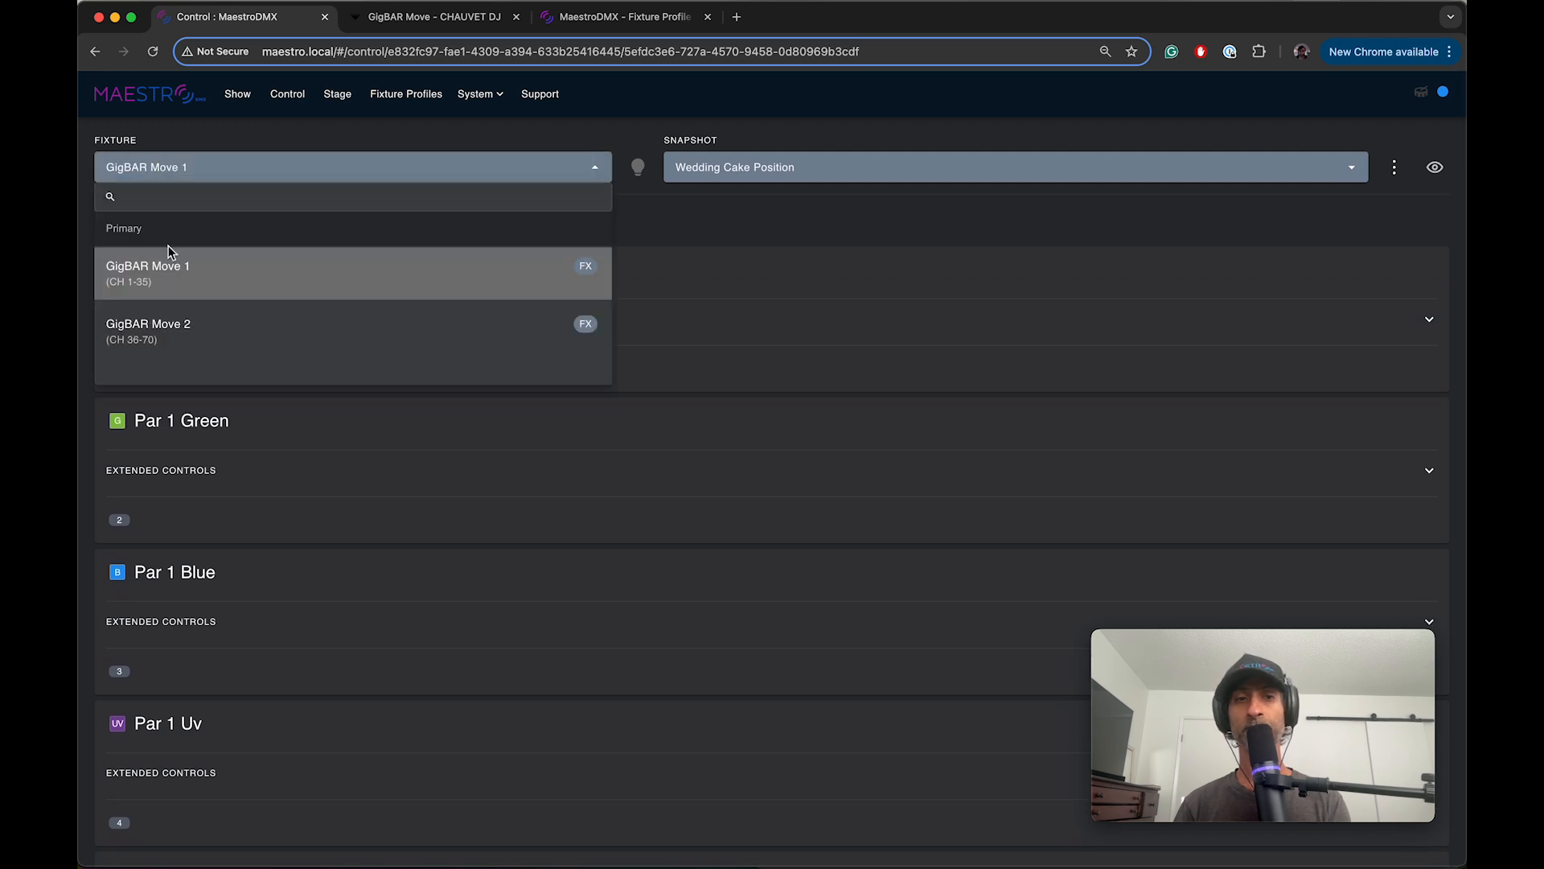
{"action": "left_click", "coordinate": [173, 325]}
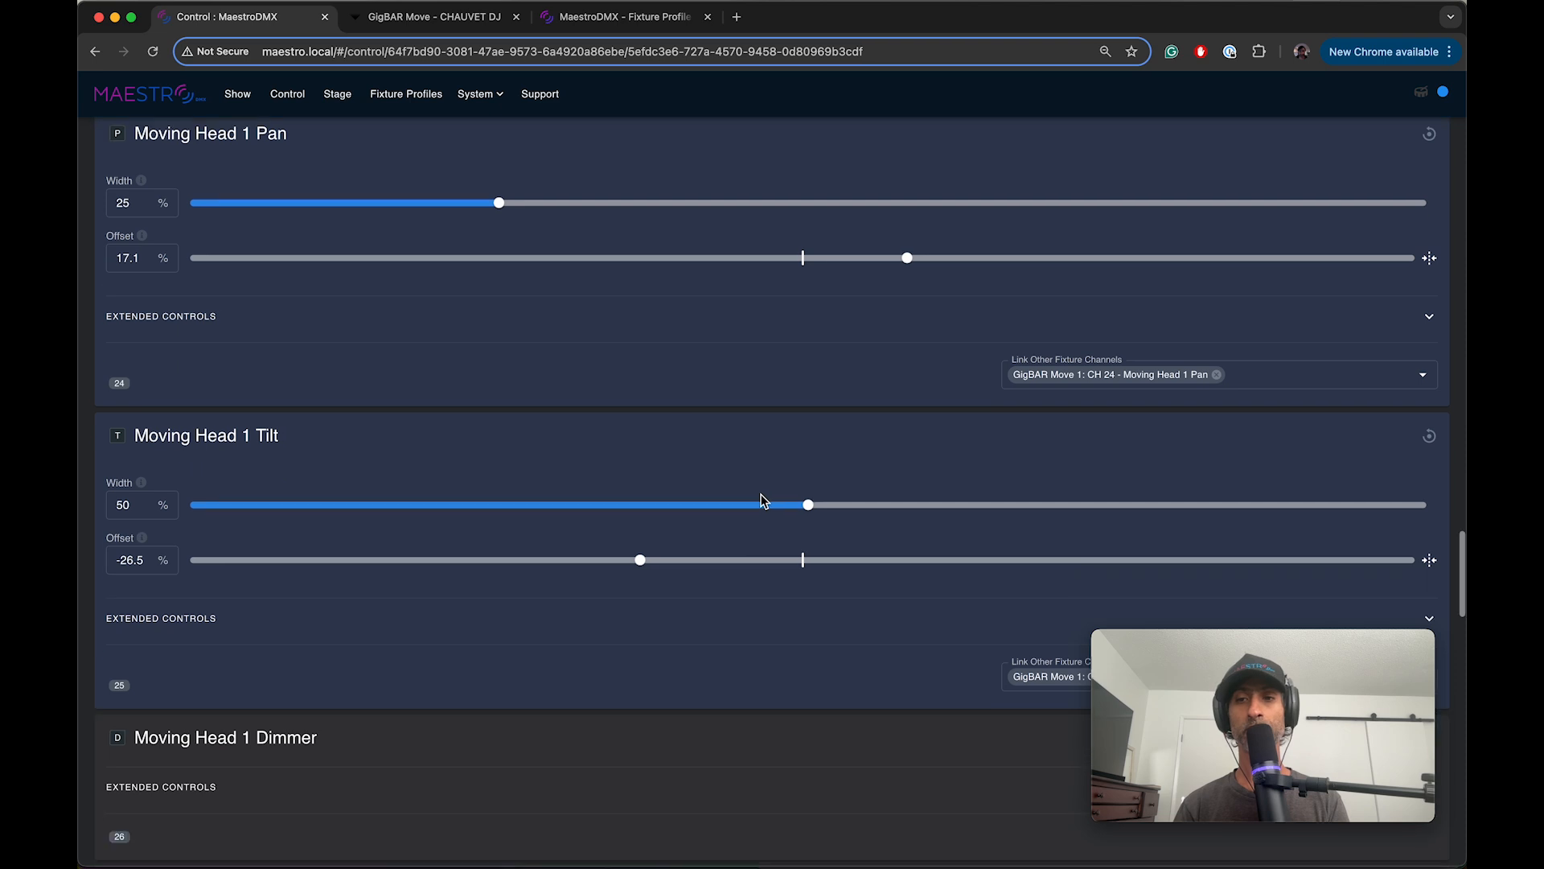
{"action": "scroll", "coordinate": [758, 500], "scroll_direction": "down", "scroll_amount": 5}
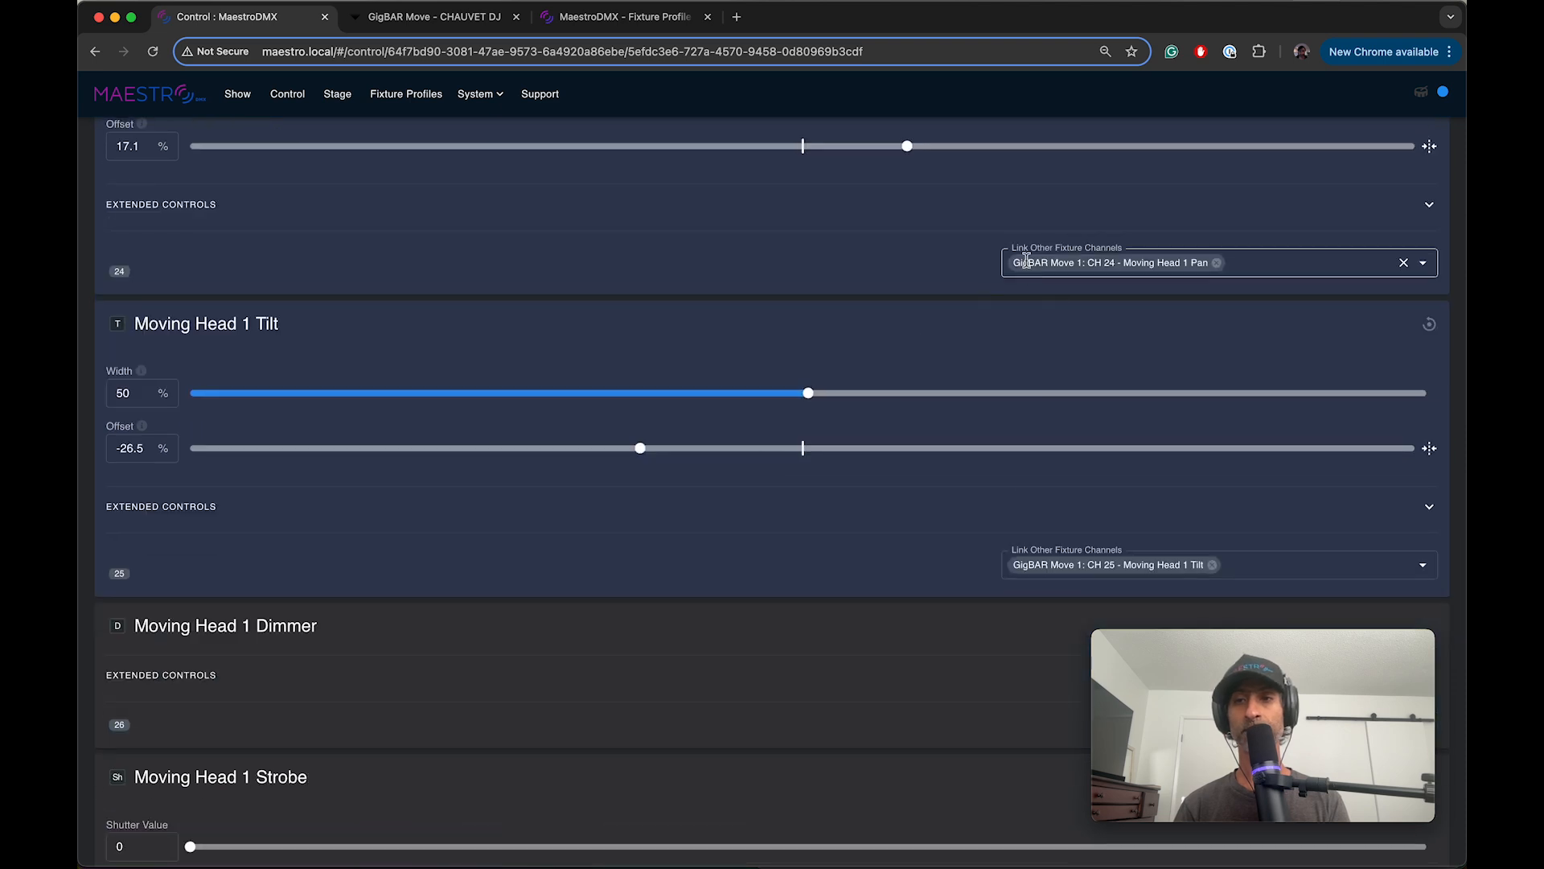
{"action": "scroll", "coordinate": [700, 514], "scroll_direction": "down", "scroll_amount": 15}
{"action": "scroll", "coordinate": [700, 515], "scroll_direction": "down", "scroll_amount": 1}
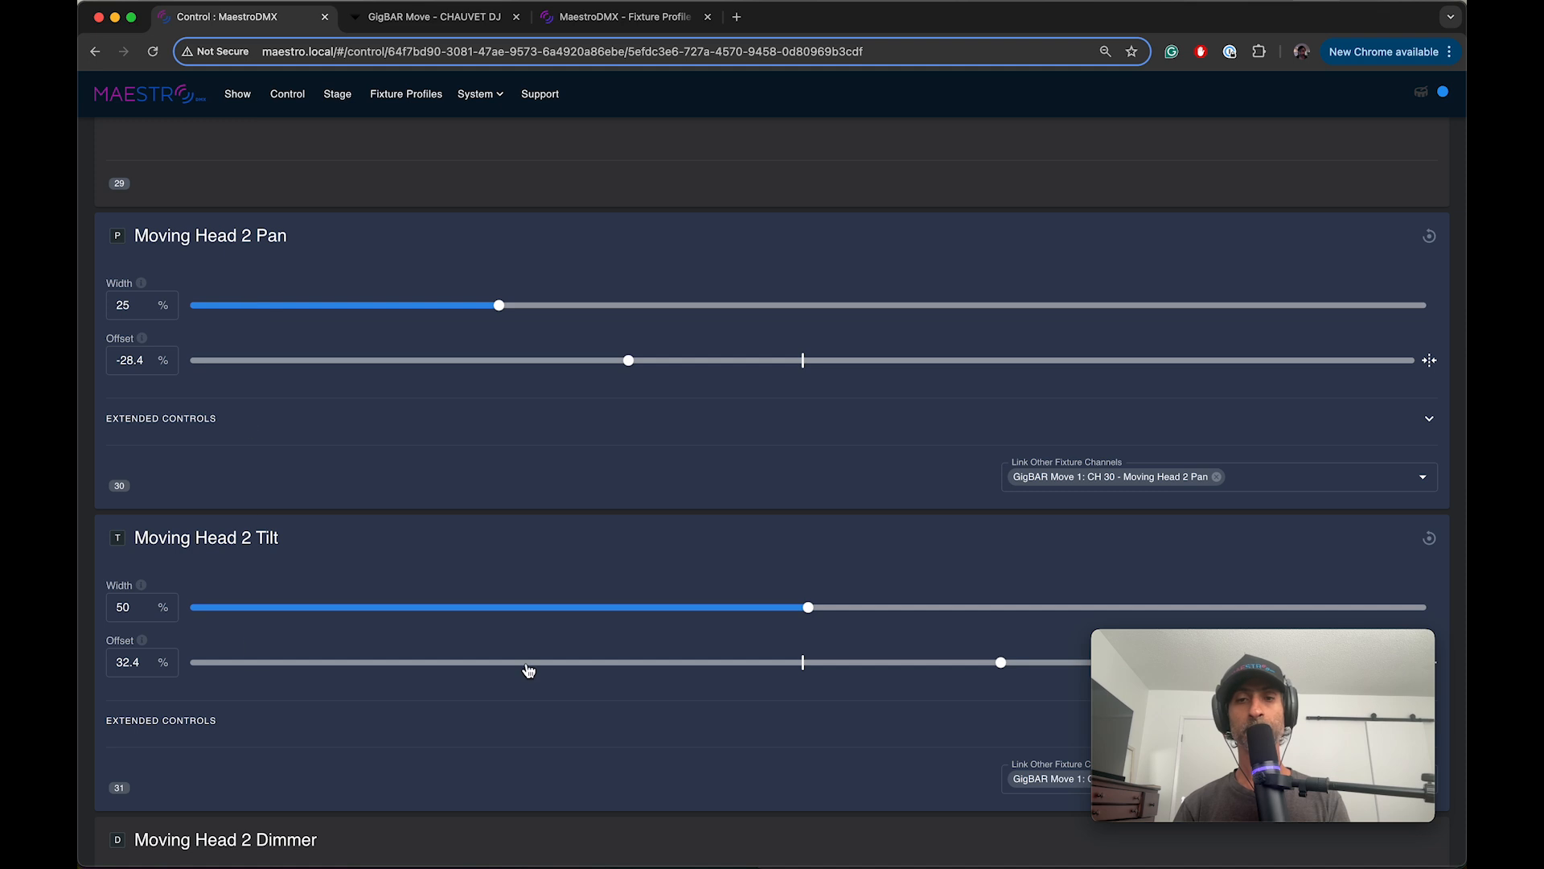
{"action": "scroll", "coordinate": [527, 667], "scroll_direction": "down", "scroll_amount": 5}
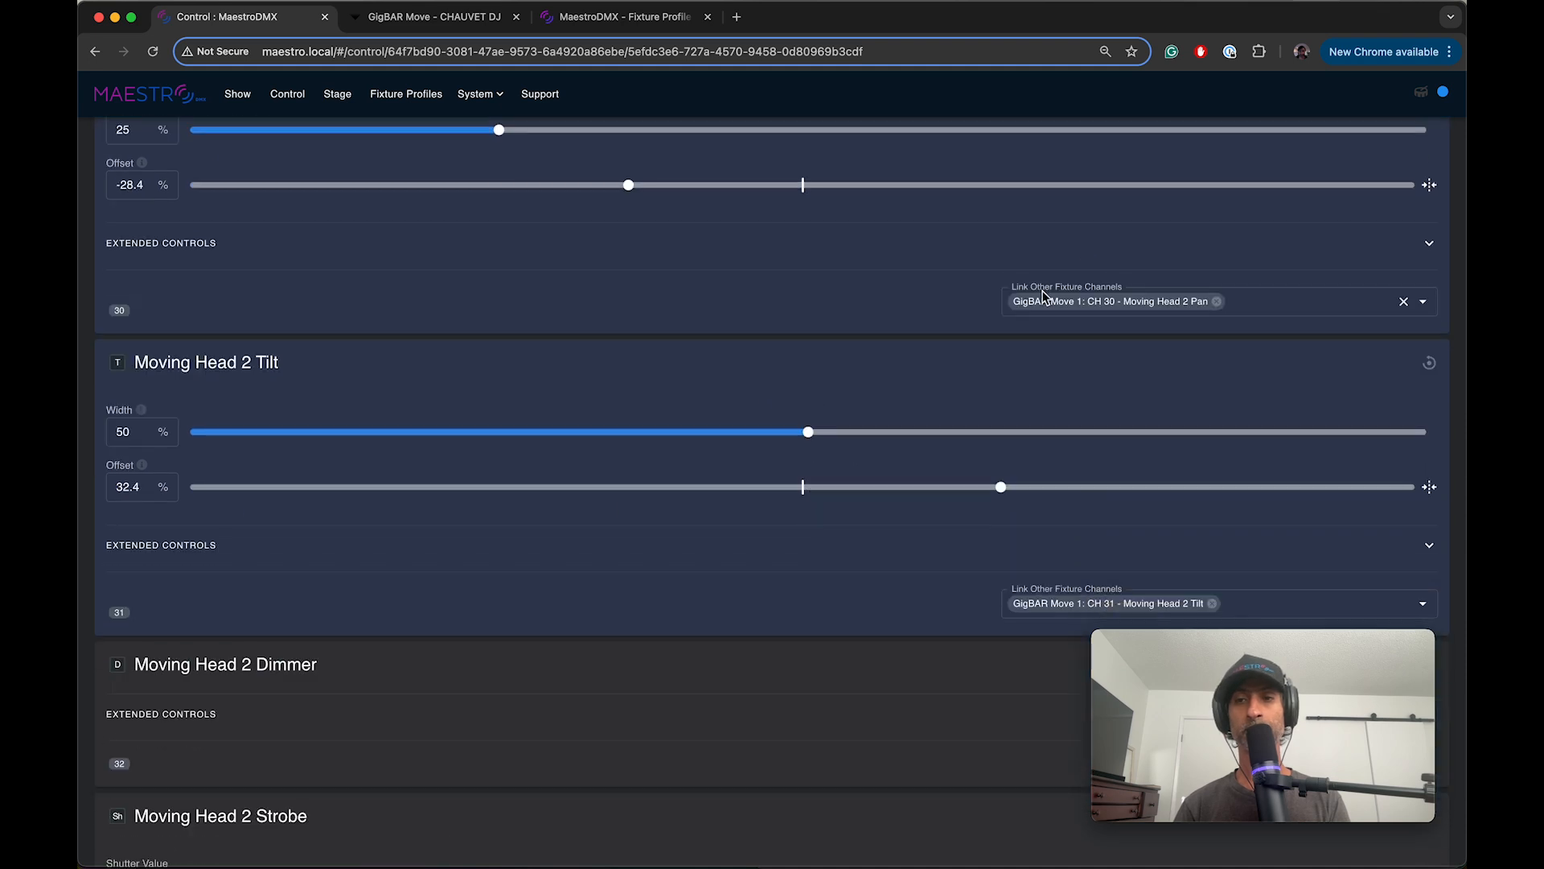
{"action": "scroll", "coordinate": [721, 512], "scroll_direction": "up", "scroll_amount": 15}
{"action": "scroll", "coordinate": [722, 512], "scroll_direction": "up", "scroll_amount": 14}
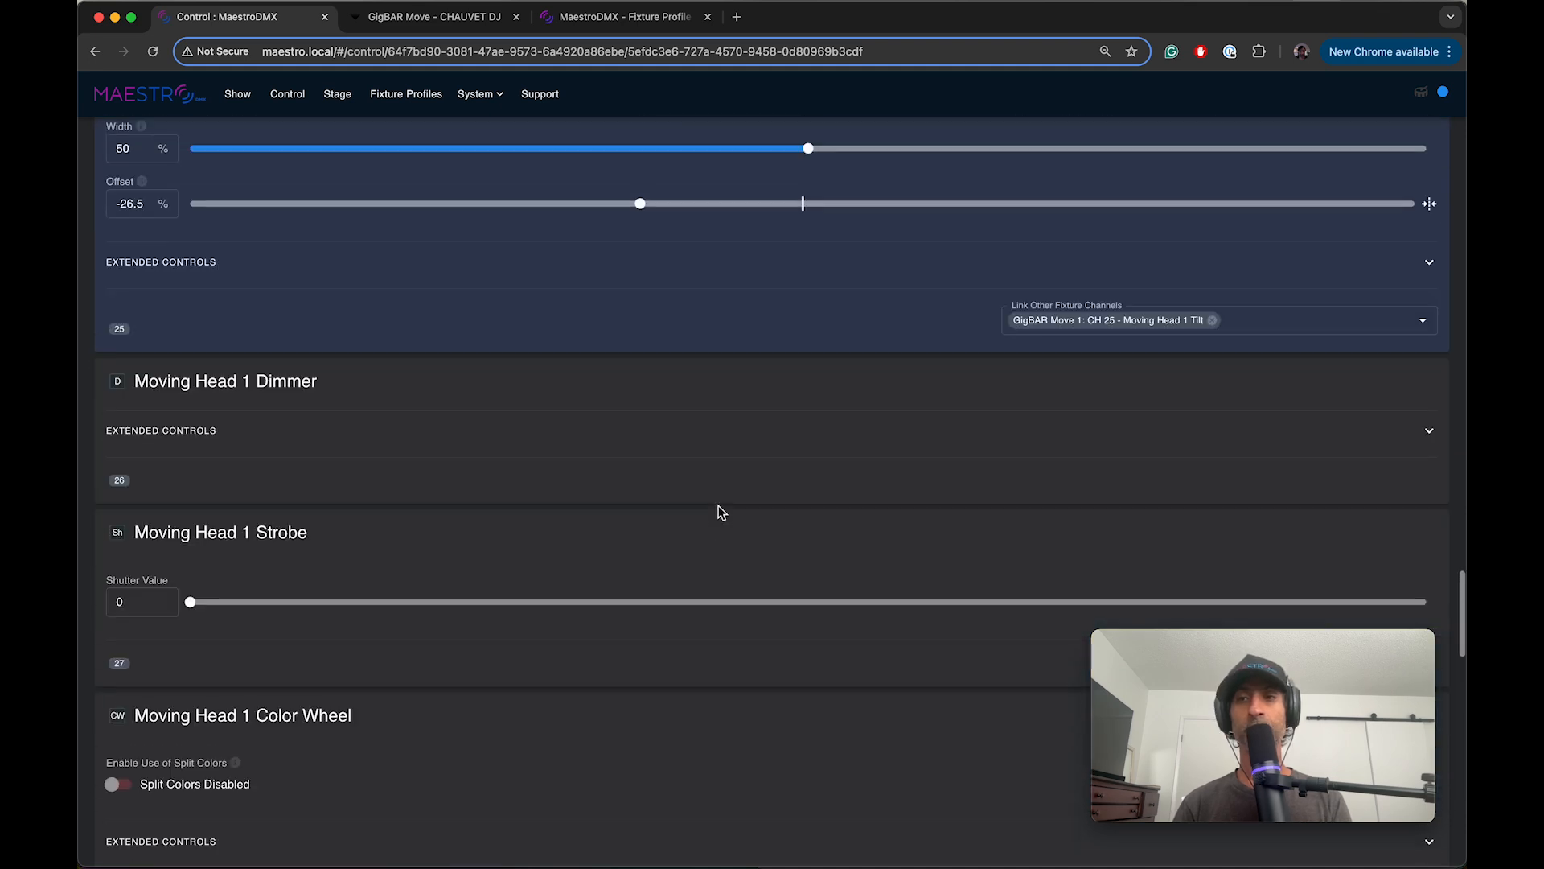
{"action": "scroll", "coordinate": [721, 512], "scroll_direction": "up", "scroll_amount": 20}
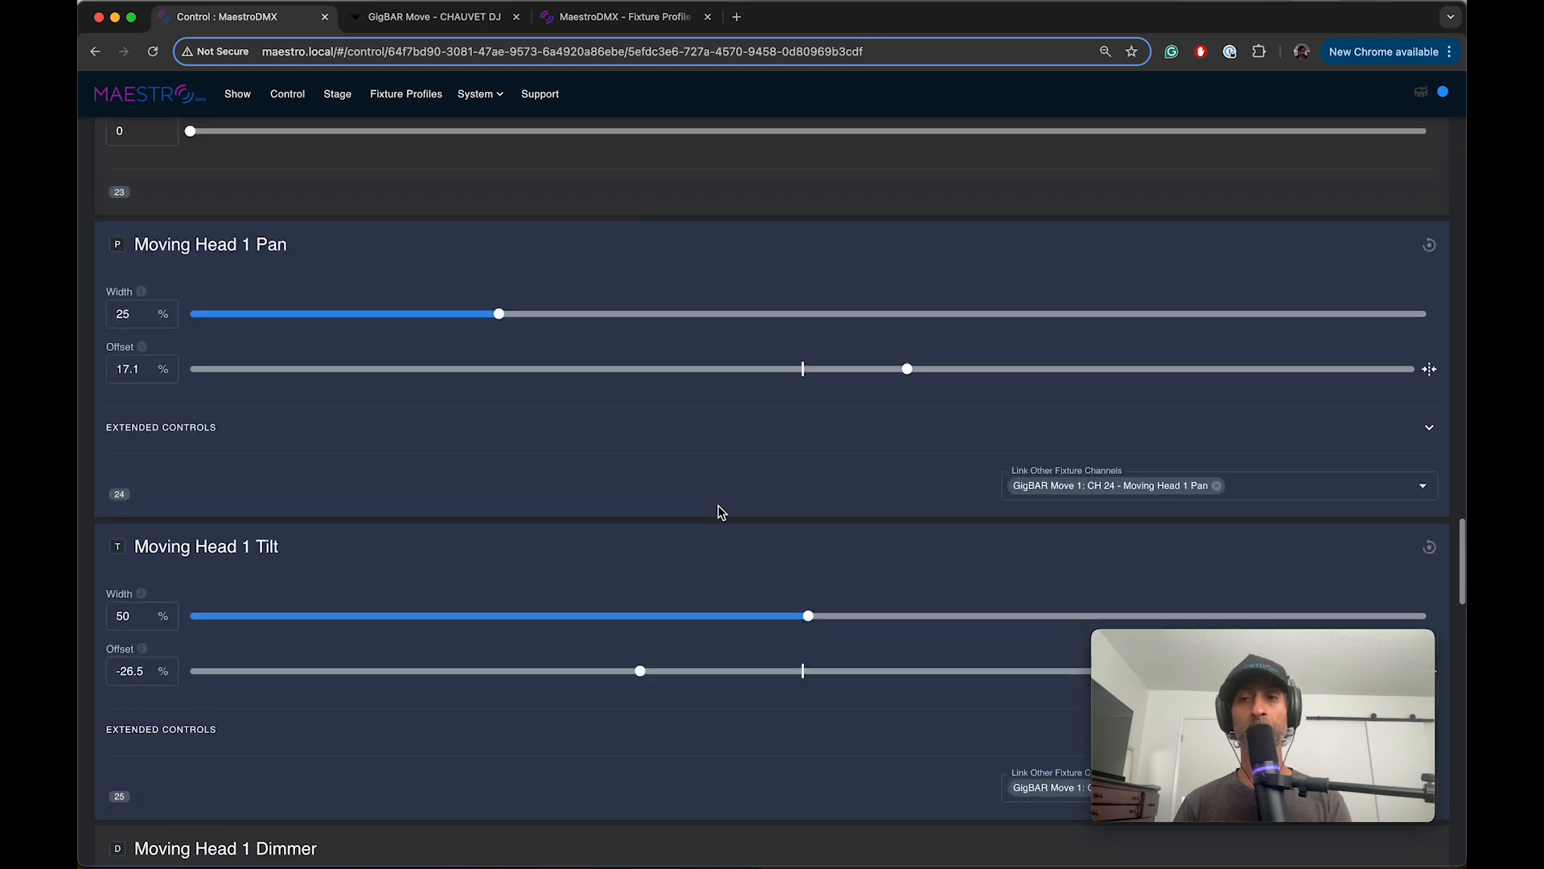
{"action": "scroll", "coordinate": [722, 512], "scroll_direction": "up", "scroll_amount": 5}
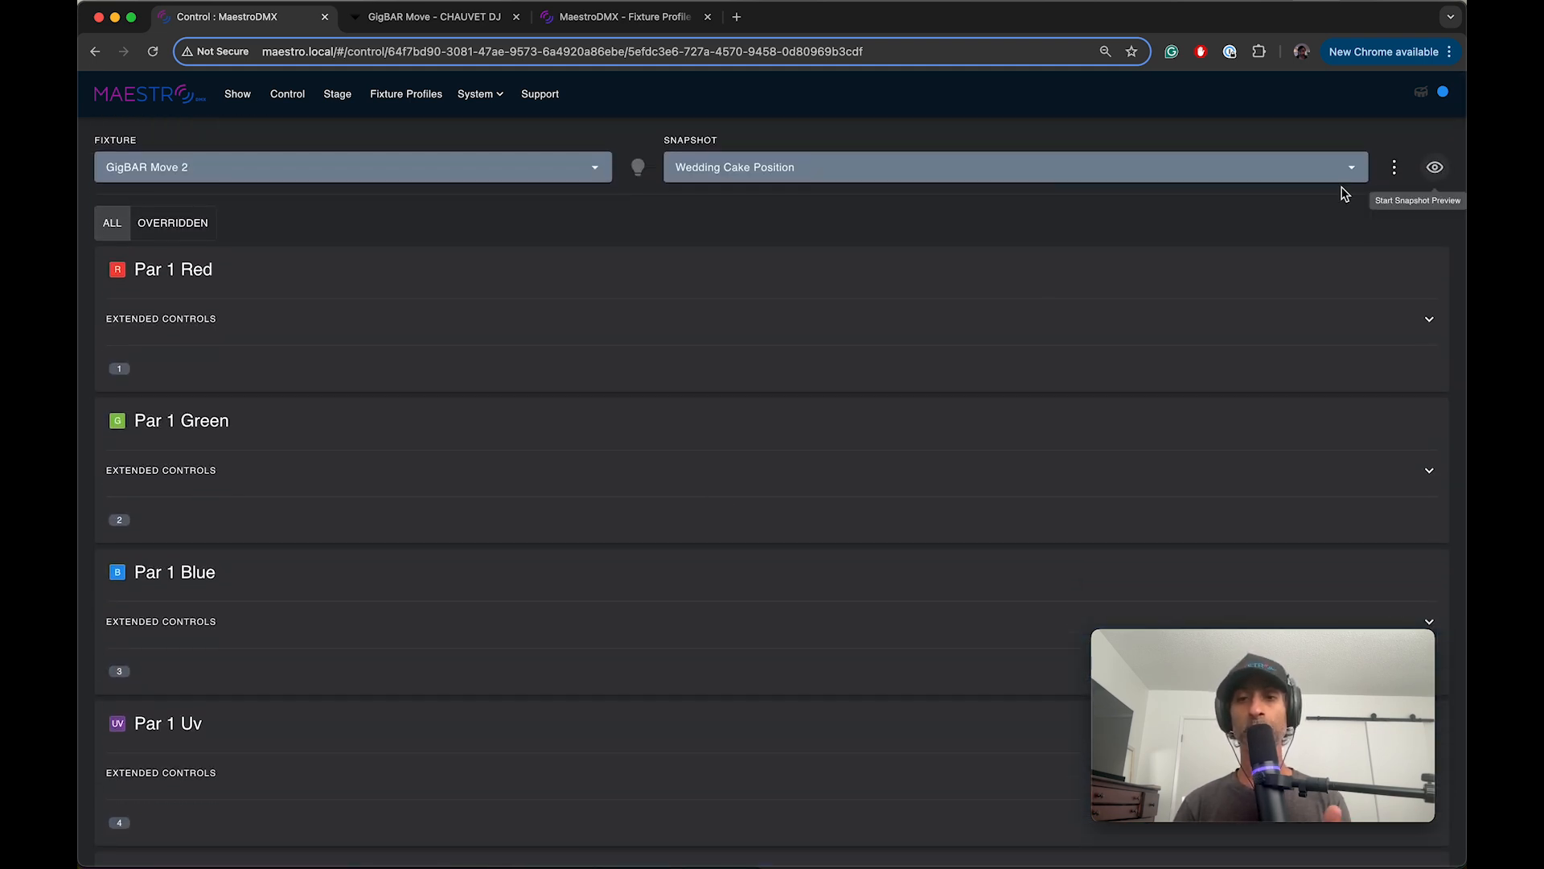
Step: Preview the Wedding Cake Position snapshot on the lights, then stop the preview
{"action": "scroll", "coordinate": [662, 515], "scroll_direction": "down", "scroll_amount": 2}
{"action": "scroll", "coordinate": [659, 512], "scroll_direction": "down", "scroll_amount": 6}
{"action": "scroll", "coordinate": [660, 512], "scroll_direction": "up", "scroll_amount": 8}
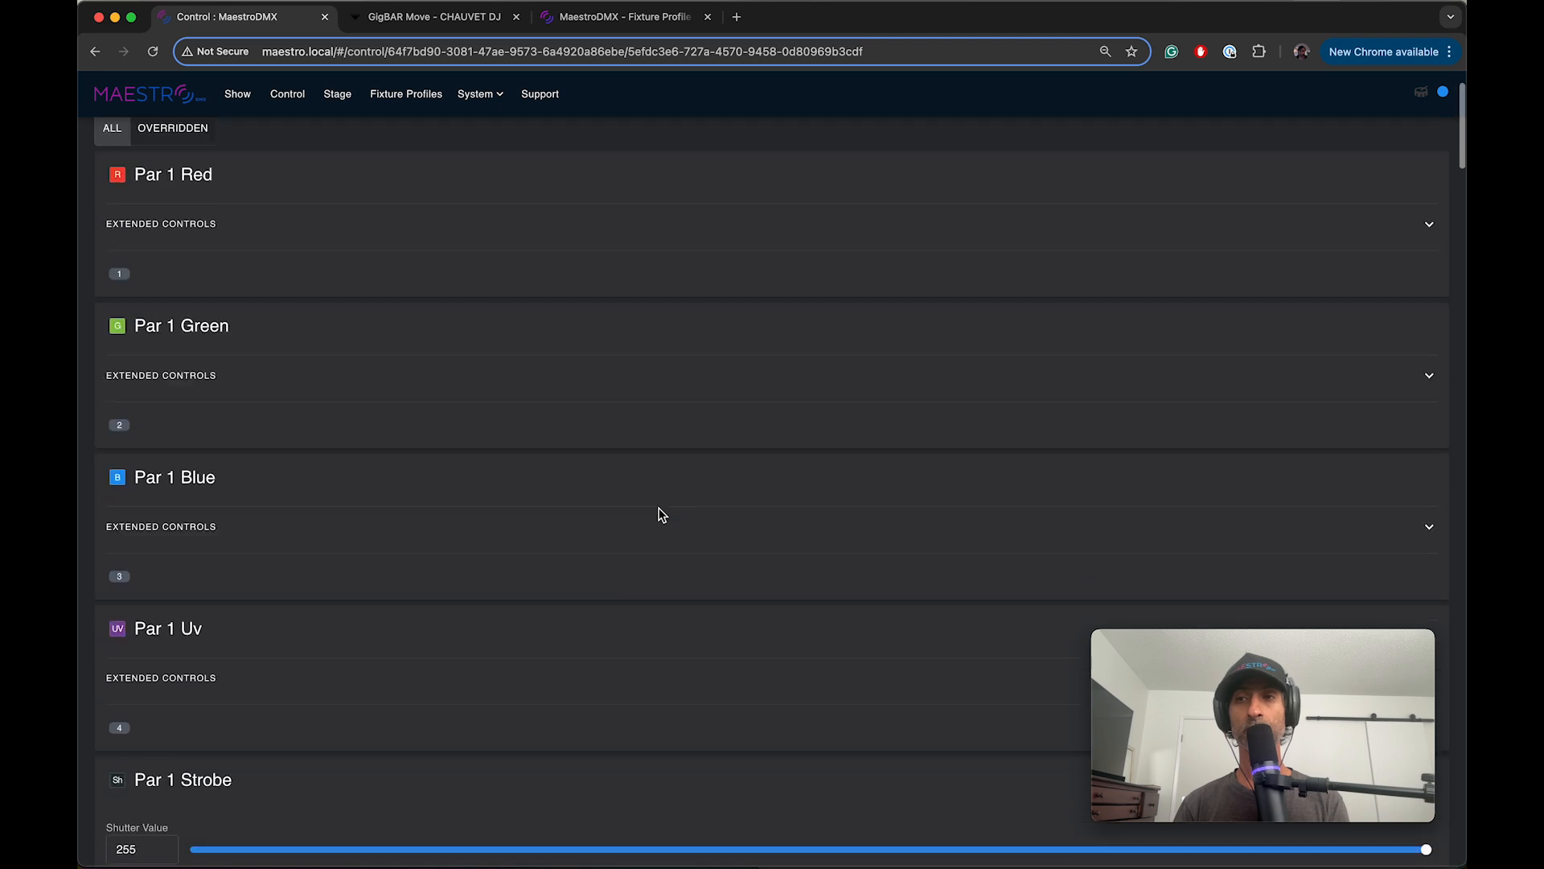
{"action": "left_click", "coordinate": [1436, 169]}
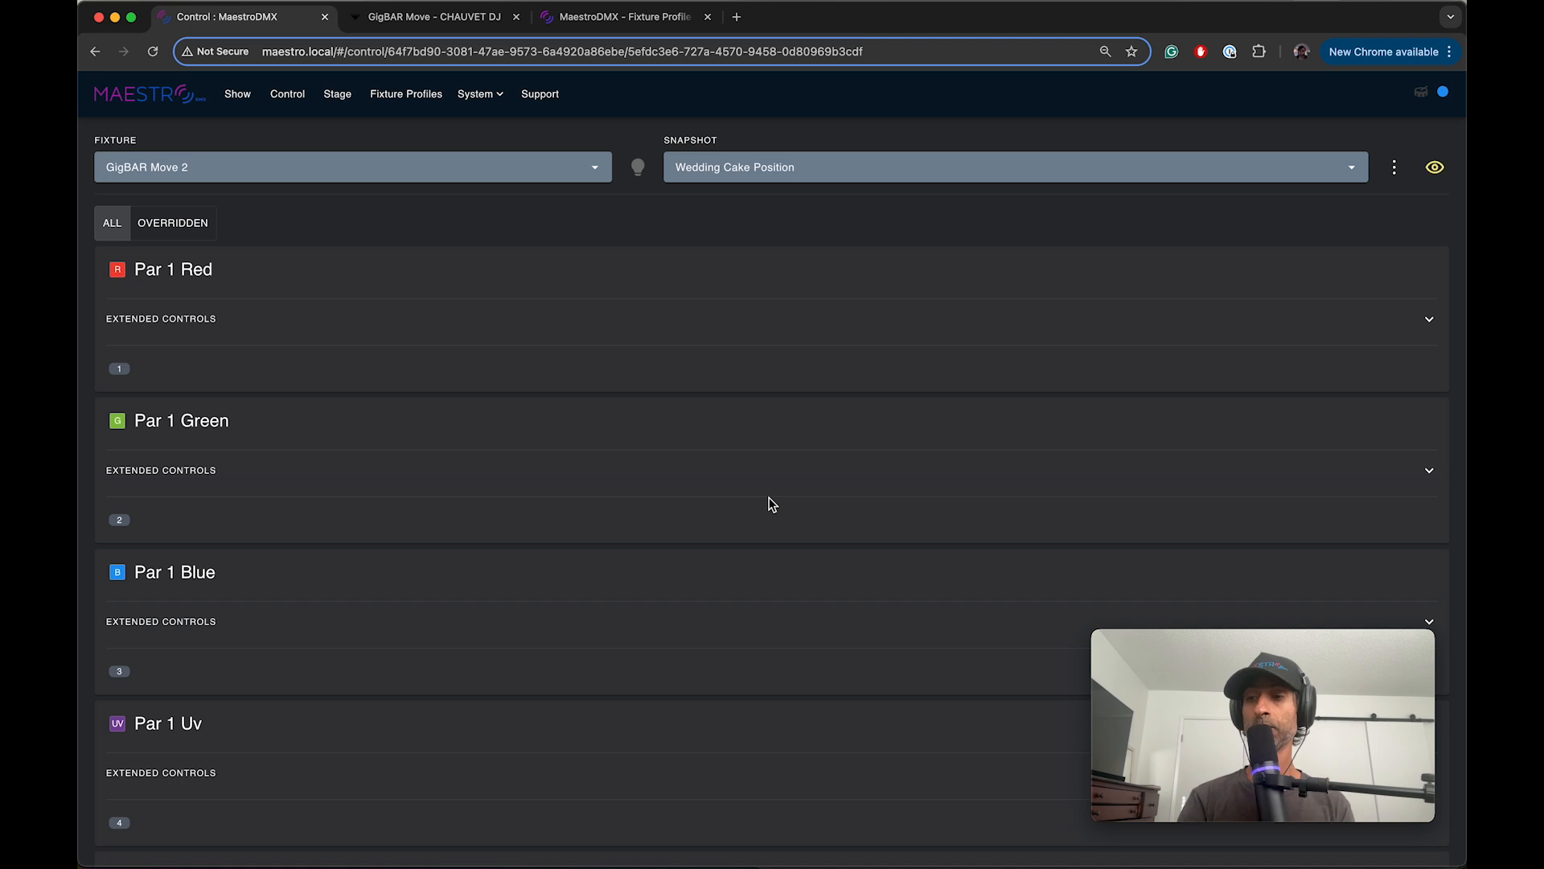
{"action": "left_click", "coordinate": [1436, 171]}
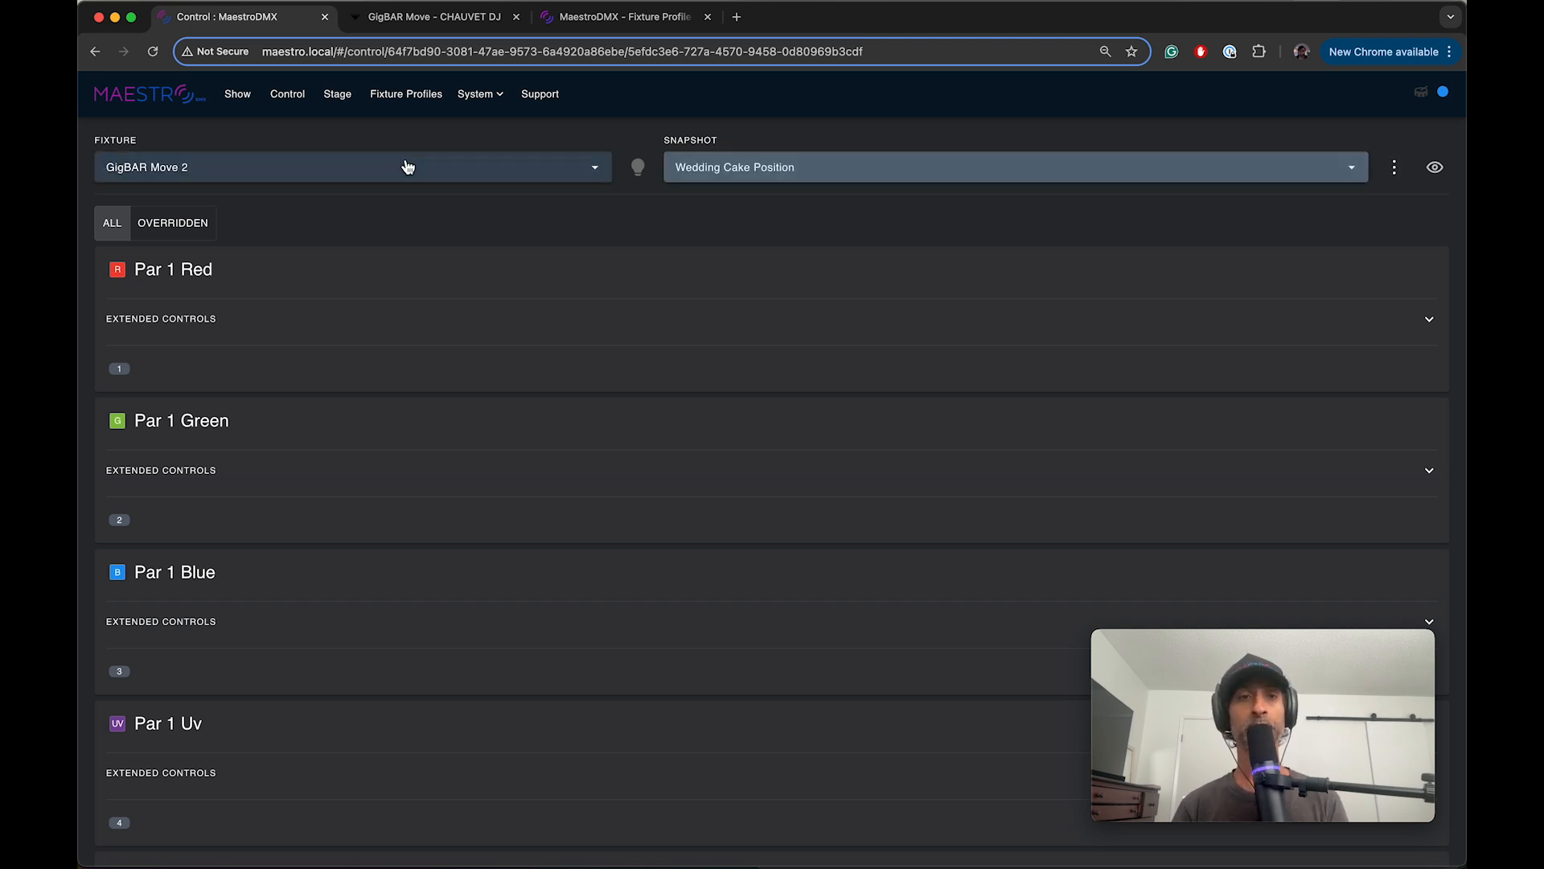
Step: Go to the show page and bring up its primary live controls
{"action": "left_click", "coordinate": [229, 96]}
{"action": "scroll", "coordinate": [250, 265], "scroll_direction": "down", "scroll_amount": 3}
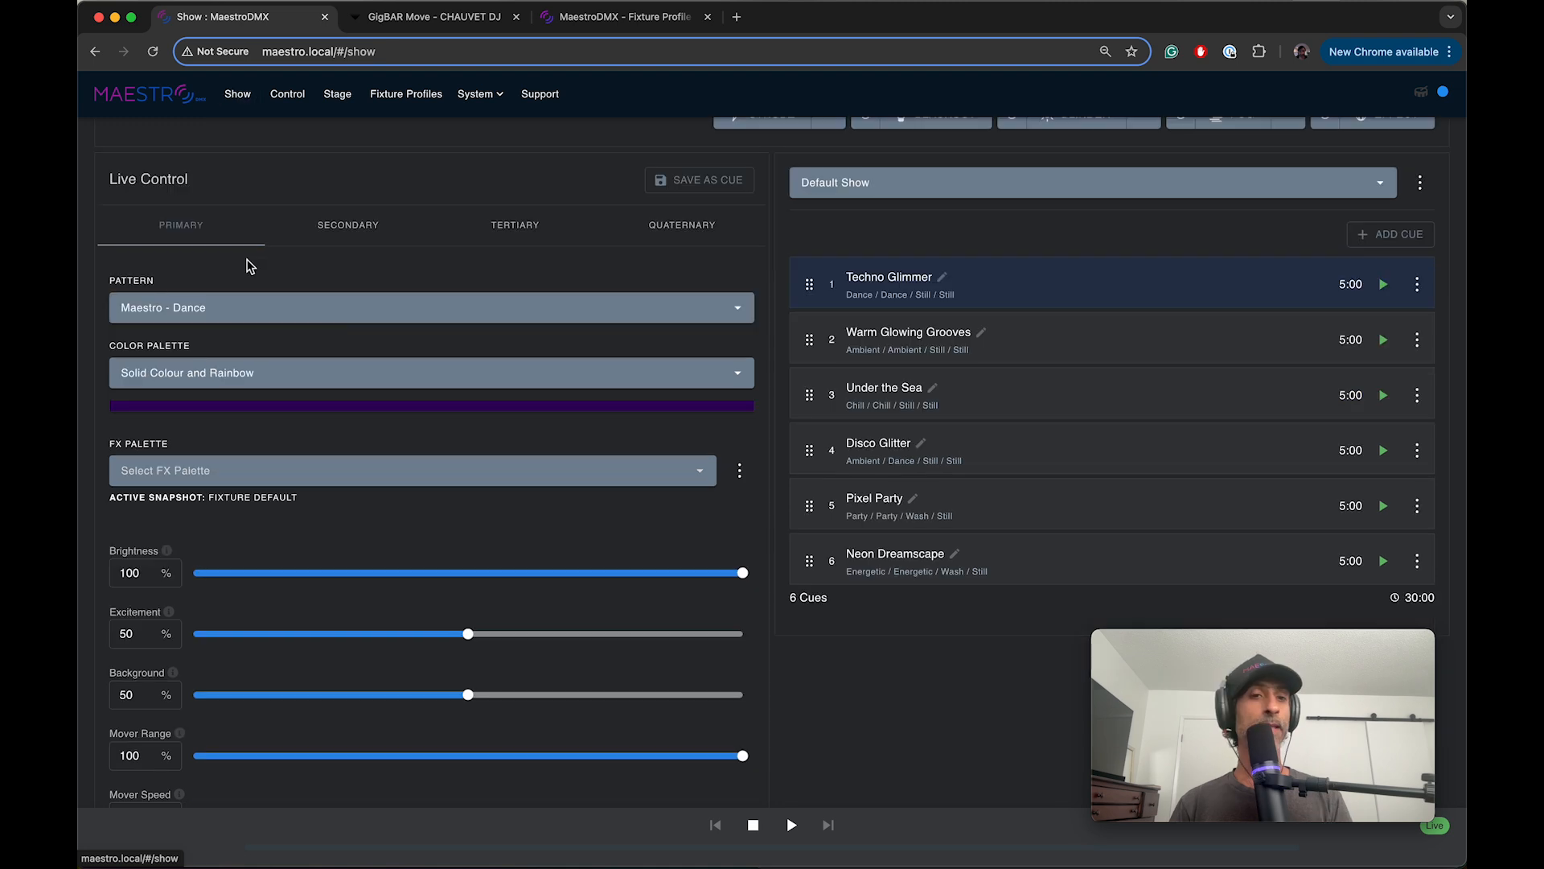
Step: Set the primary live control's pattern to Solid Color
{"action": "left_click", "coordinate": [221, 310]}
{"action": "type", "text": "sol"}
{"action": "left_click", "coordinate": [226, 404]}
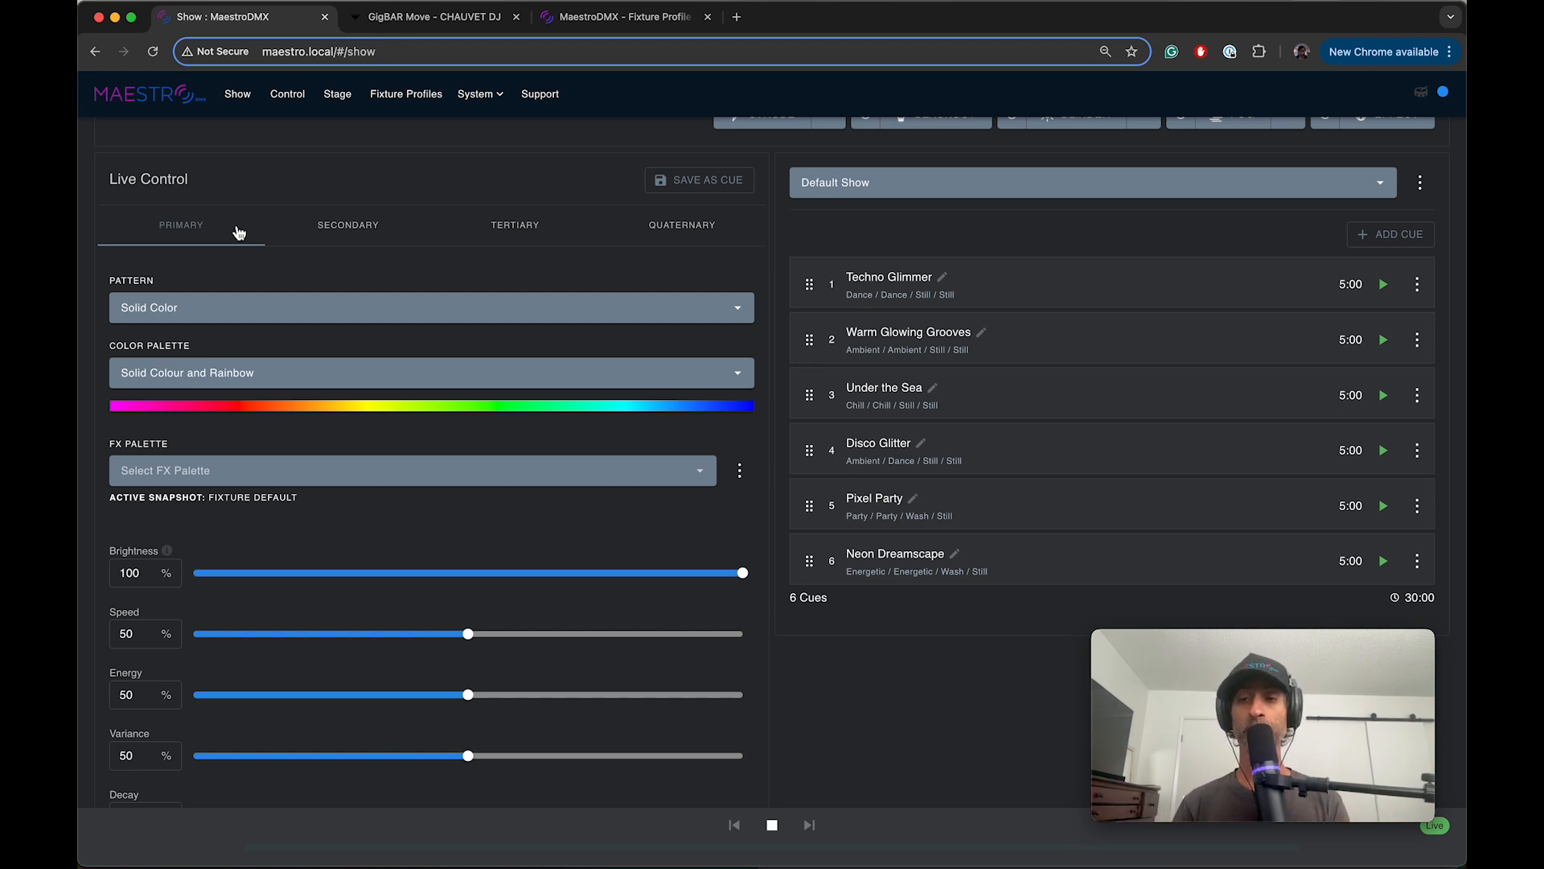
Step: Start a new FX palette named Positions and include the Wedding Cake Position snapshot in it
{"action": "left_click", "coordinate": [739, 472]}
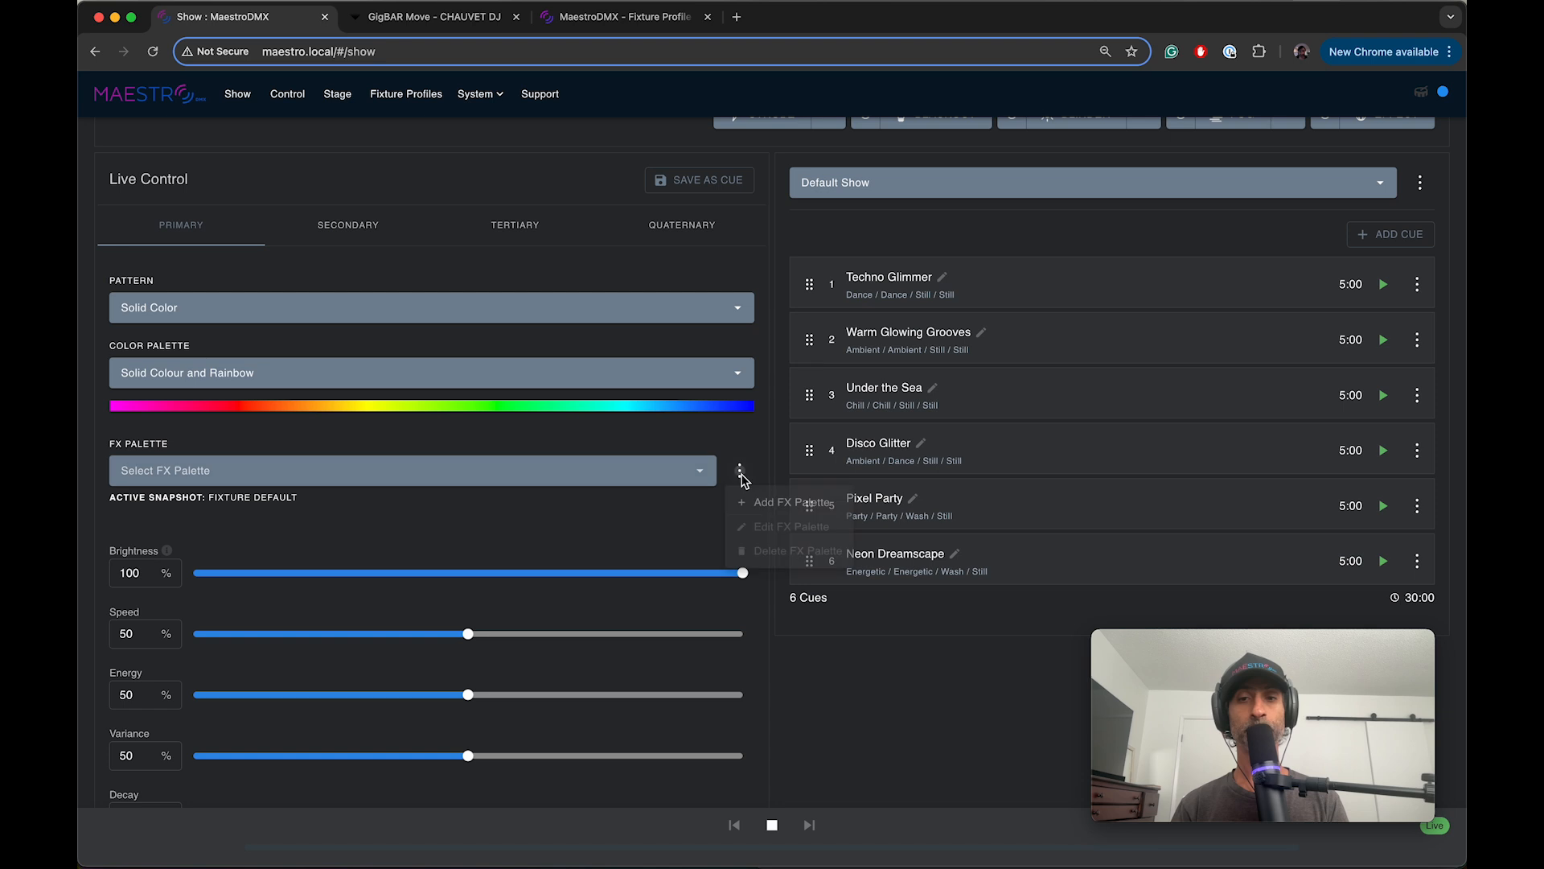
{"action": "left_click", "coordinate": [757, 505]}
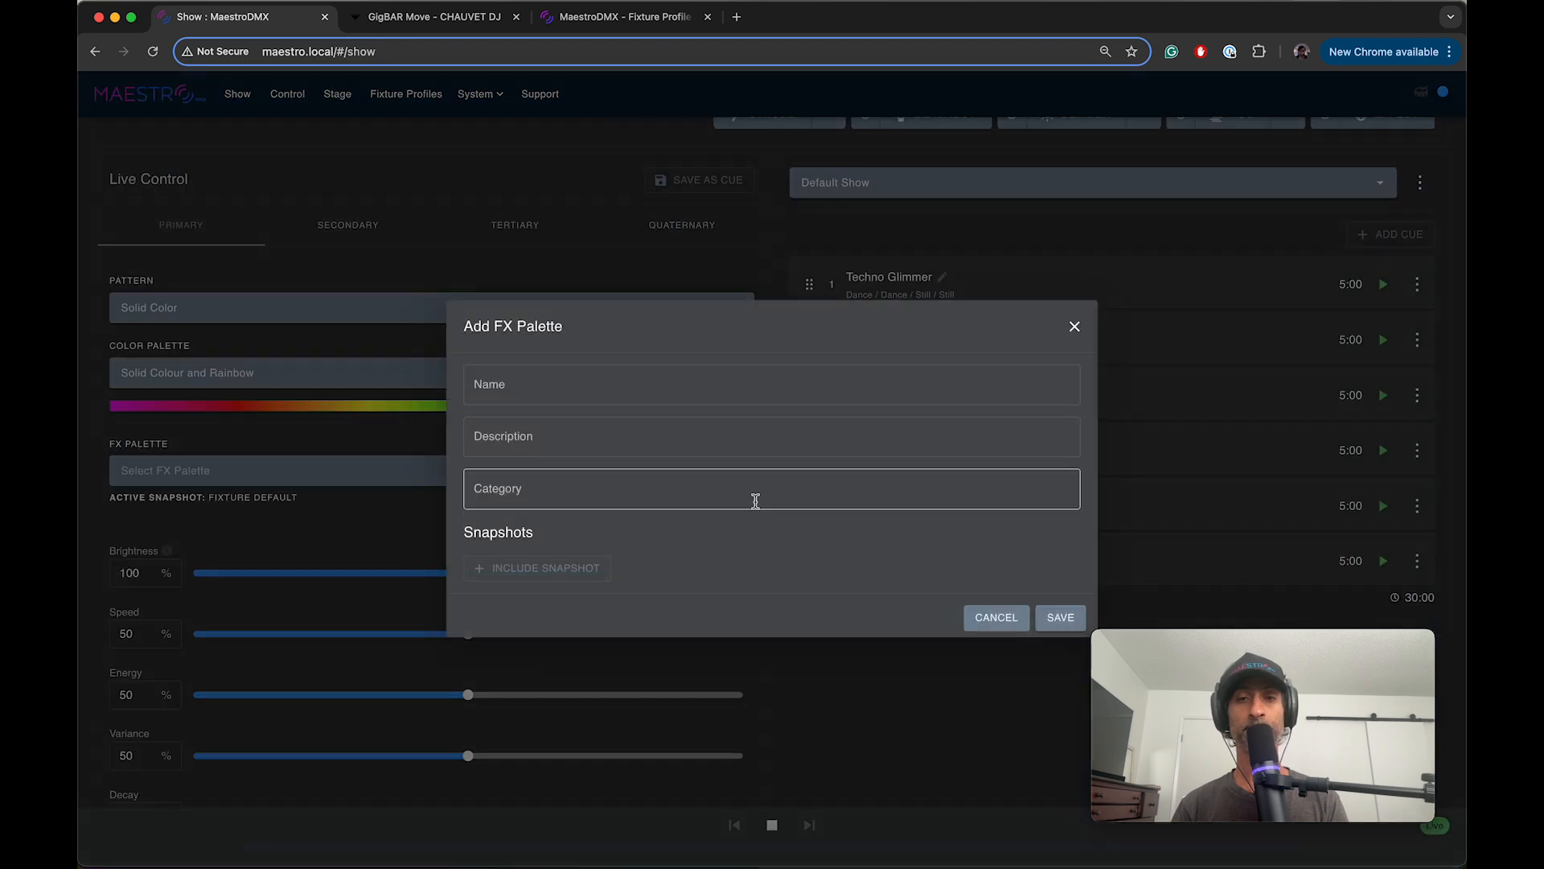
{"action": "left_click", "coordinate": [578, 388]}
{"action": "type", "text": "F"}
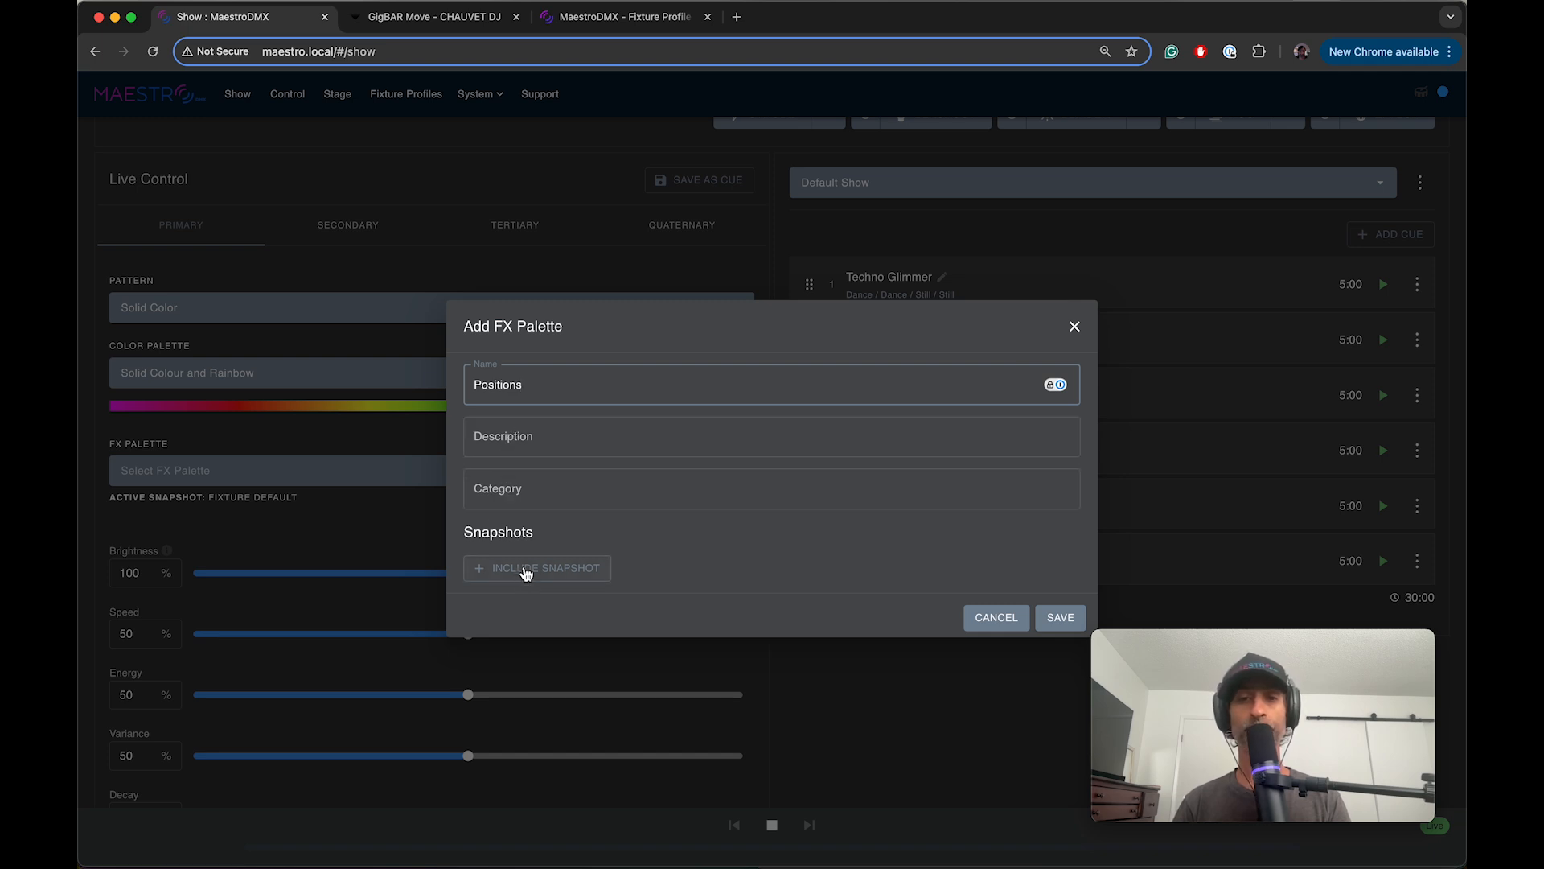
{"action": "left_click", "coordinate": [526, 570]}
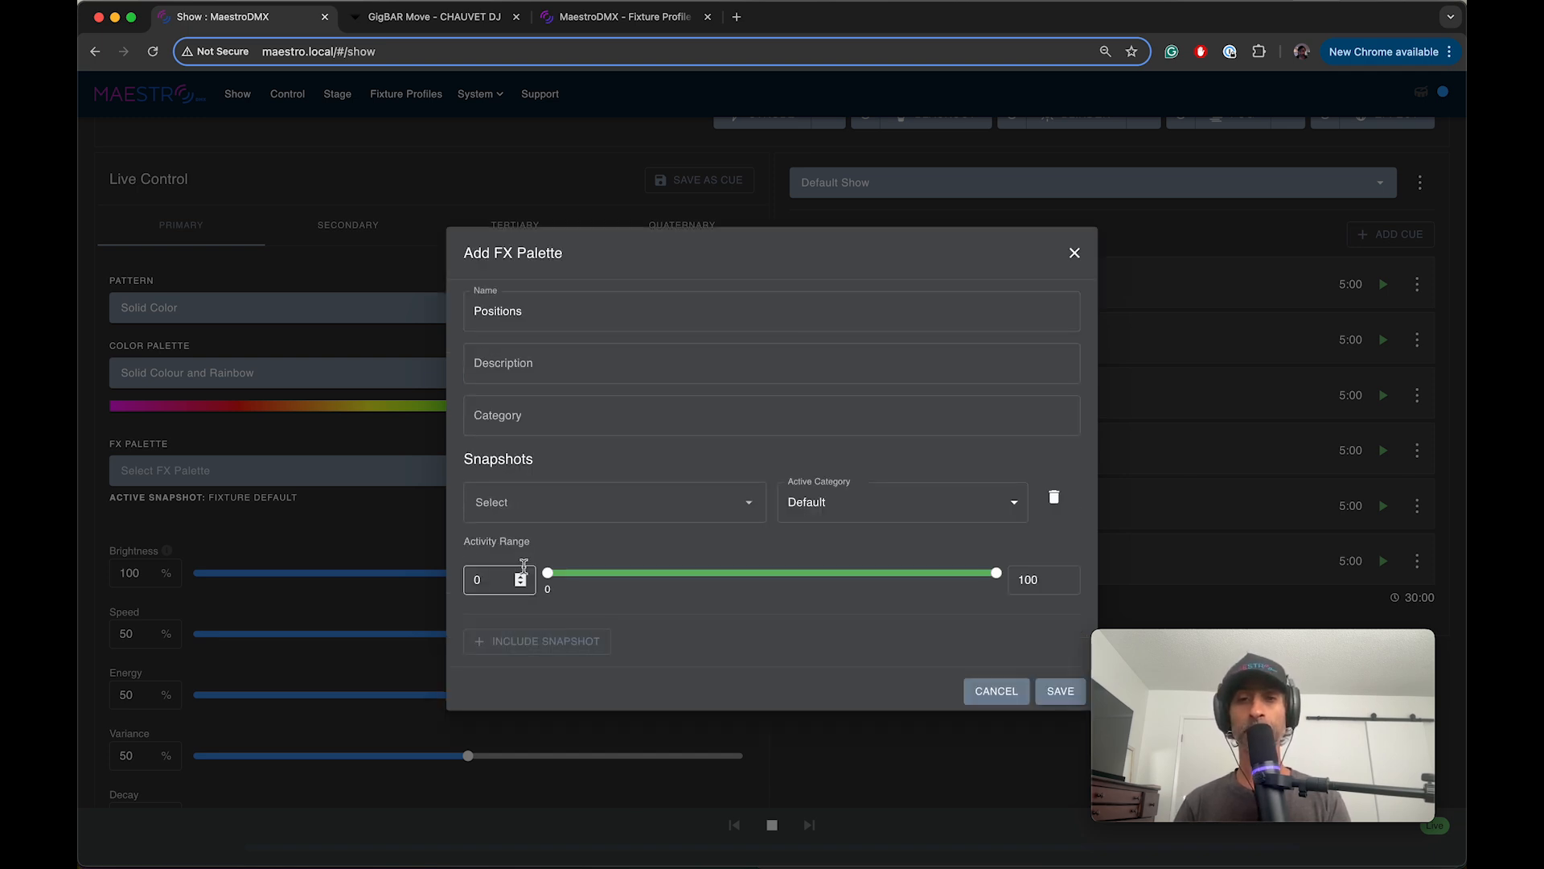
{"action": "left_click", "coordinate": [542, 500]}
{"action": "left_click", "coordinate": [515, 577]}
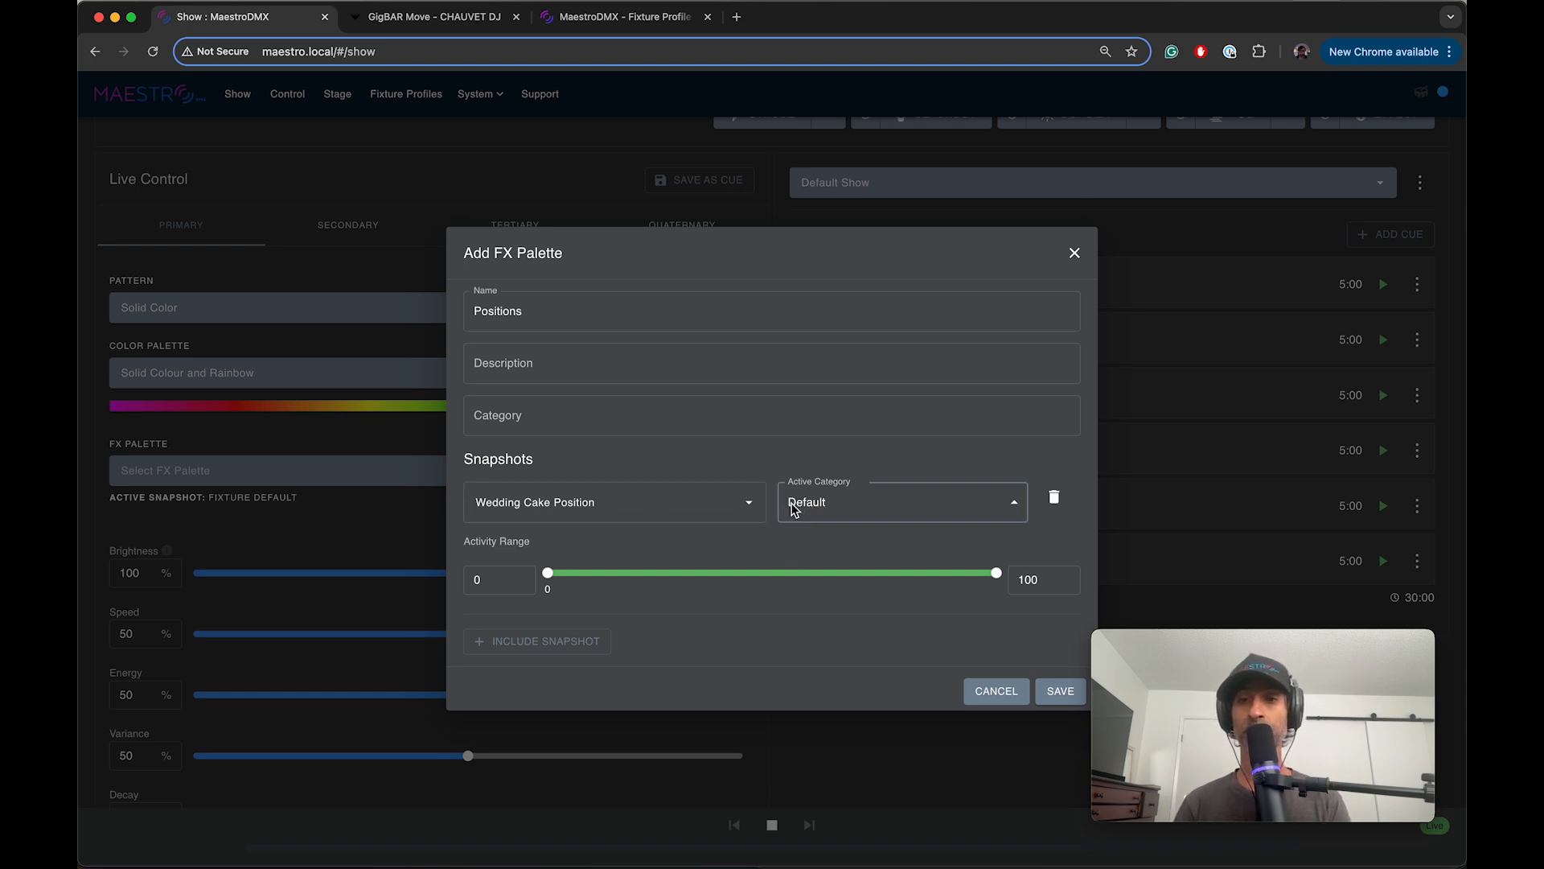
Step: Try the Silence and Effect active categories for the Wedding Cake Position snapshot and return it to Default
{"action": "left_click", "coordinate": [794, 506]}
{"action": "left_click", "coordinate": [810, 568]}
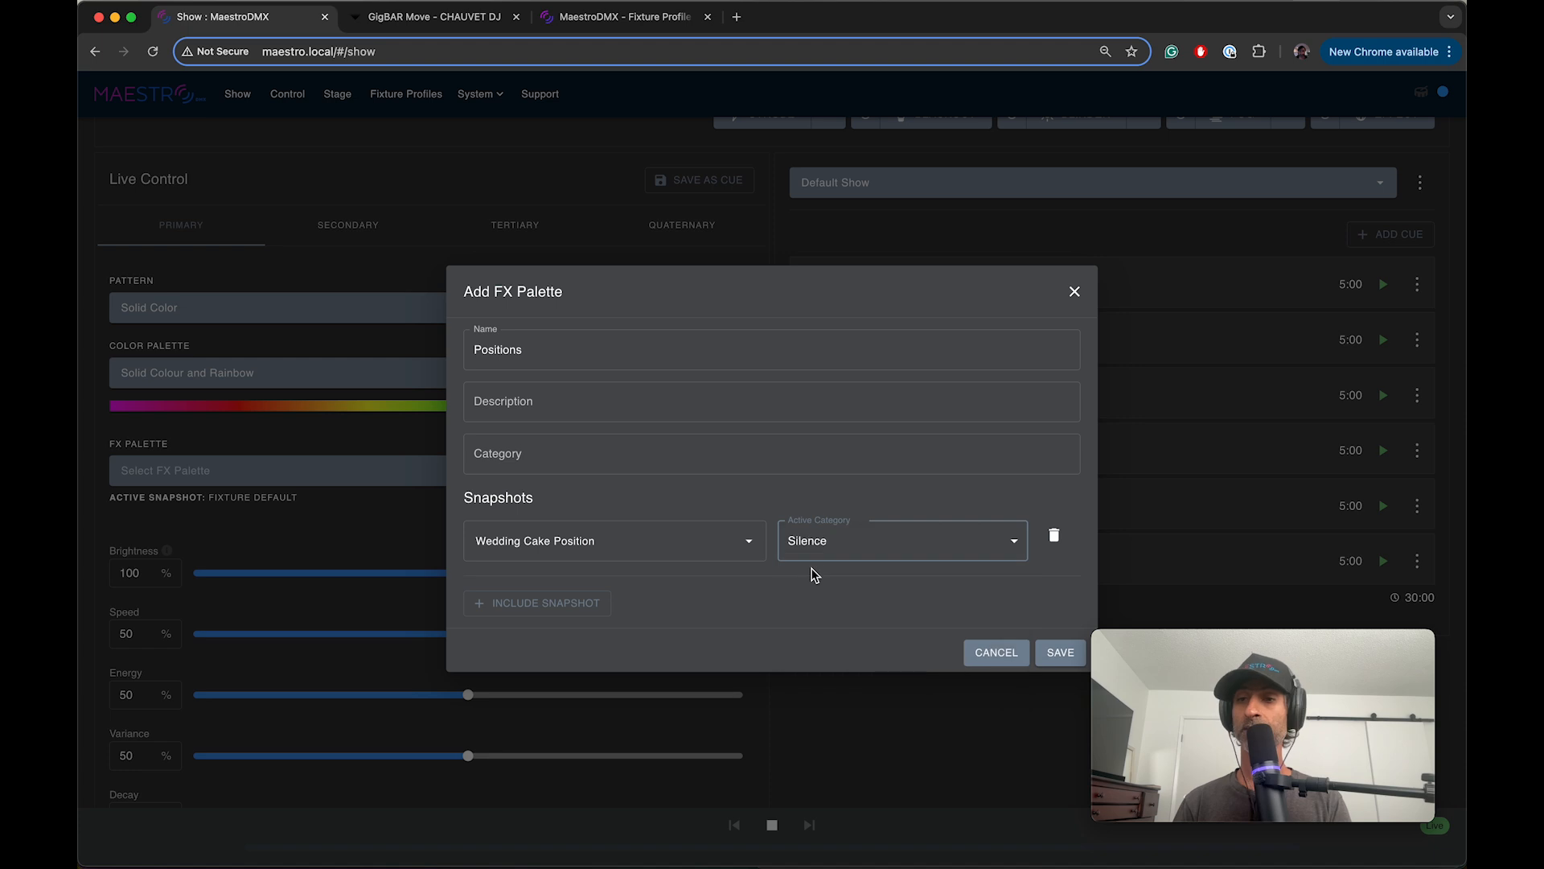
{"action": "left_click", "coordinate": [819, 551]}
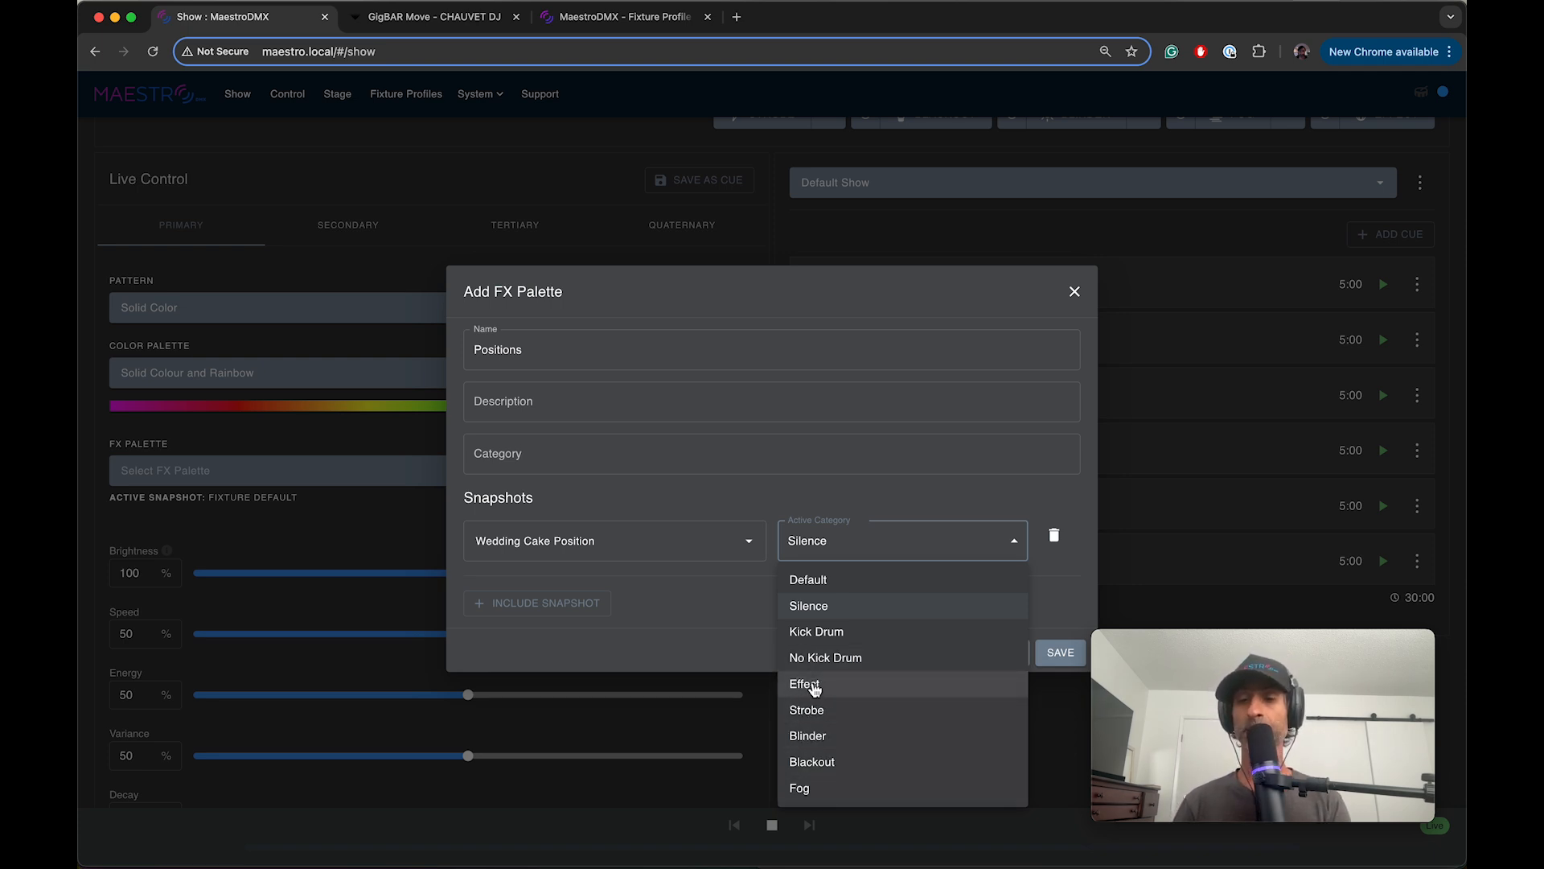
{"action": "left_click", "coordinate": [814, 694]}
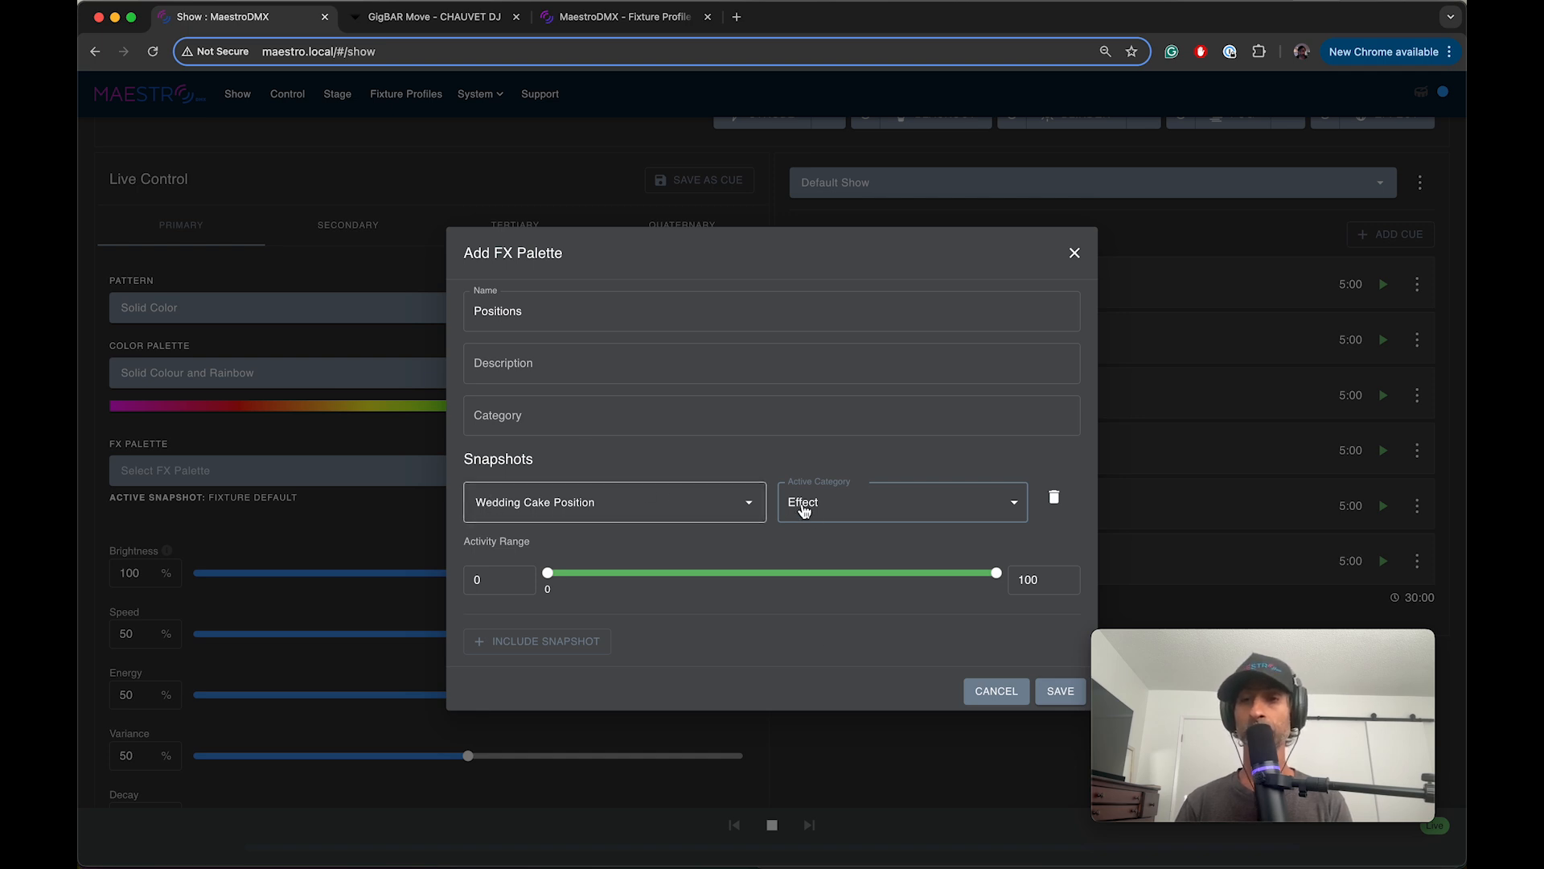
{"action": "left_click", "coordinate": [803, 507]}
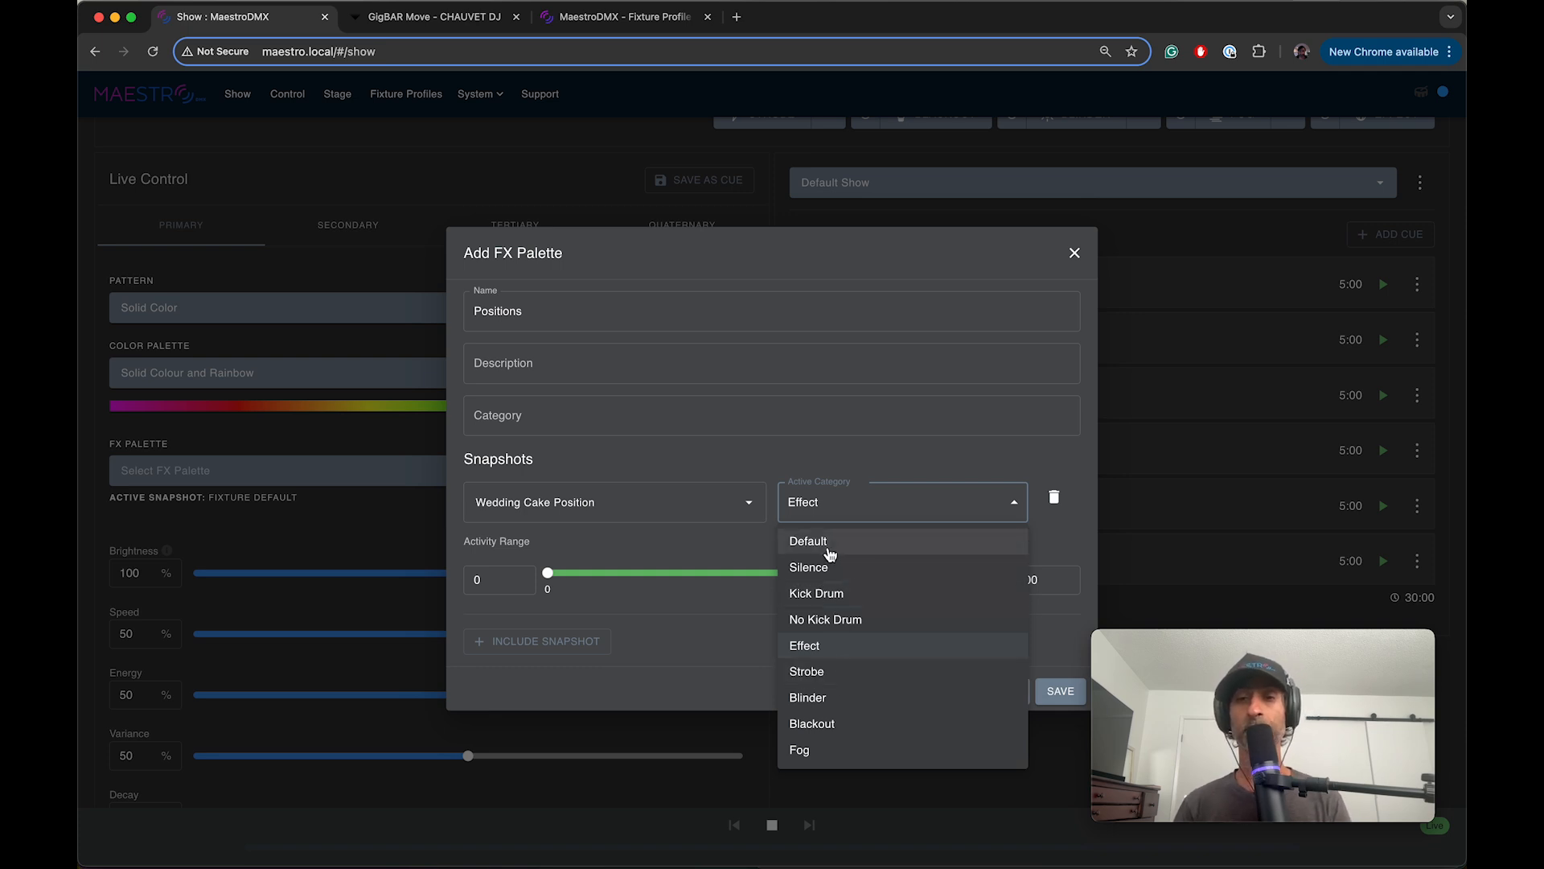
{"action": "left_click", "coordinate": [830, 550]}
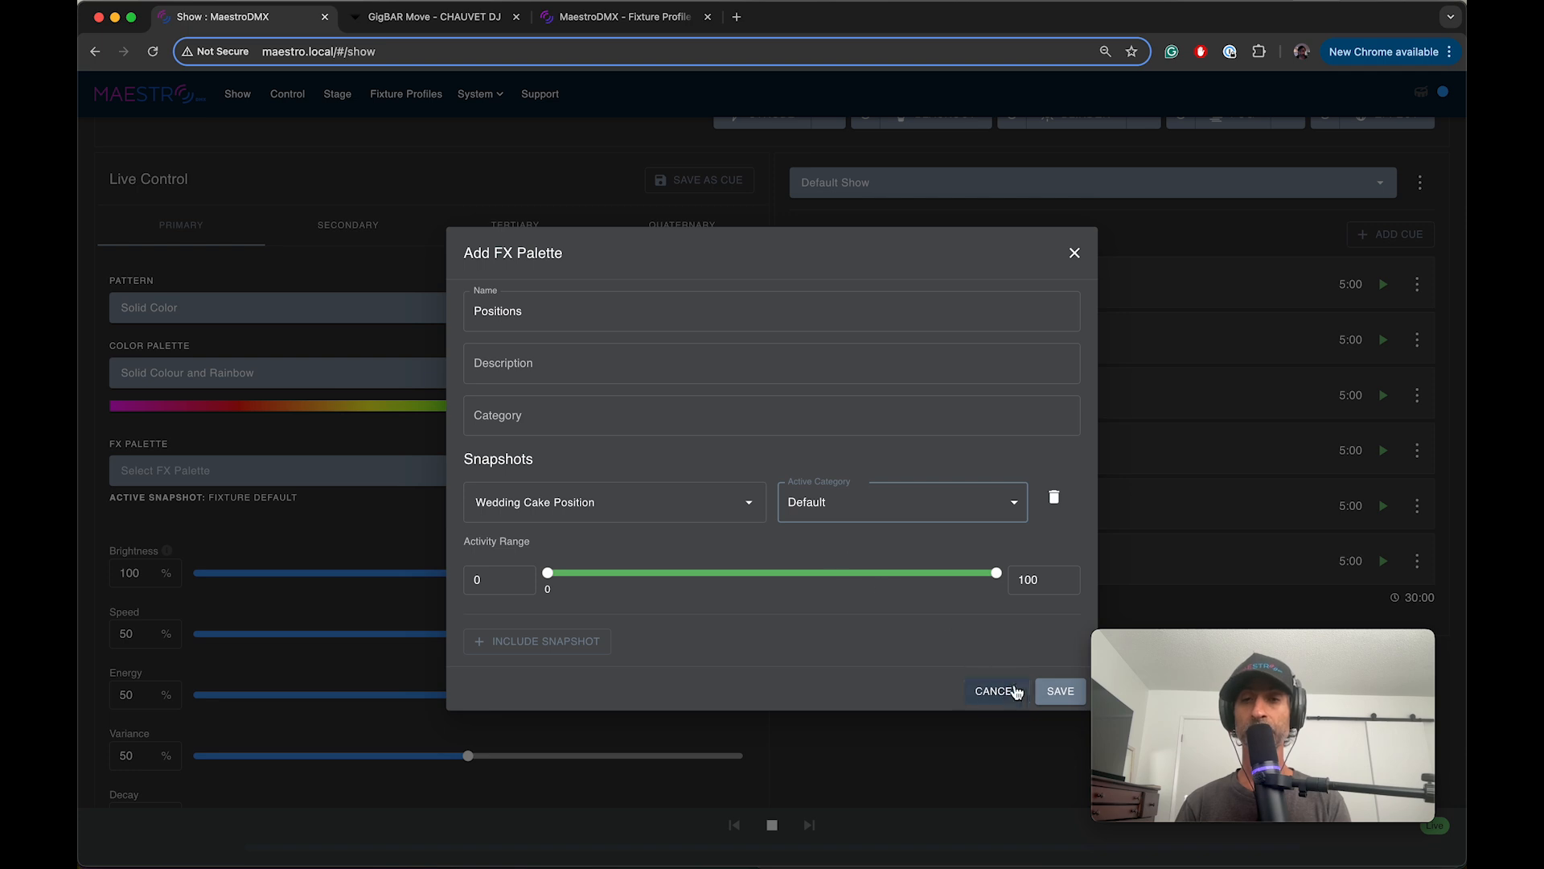
Step: Save the new FX palette and apply Positions as the primary FX palette
{"action": "left_click", "coordinate": [1060, 691]}
{"action": "left_click", "coordinate": [603, 478]}
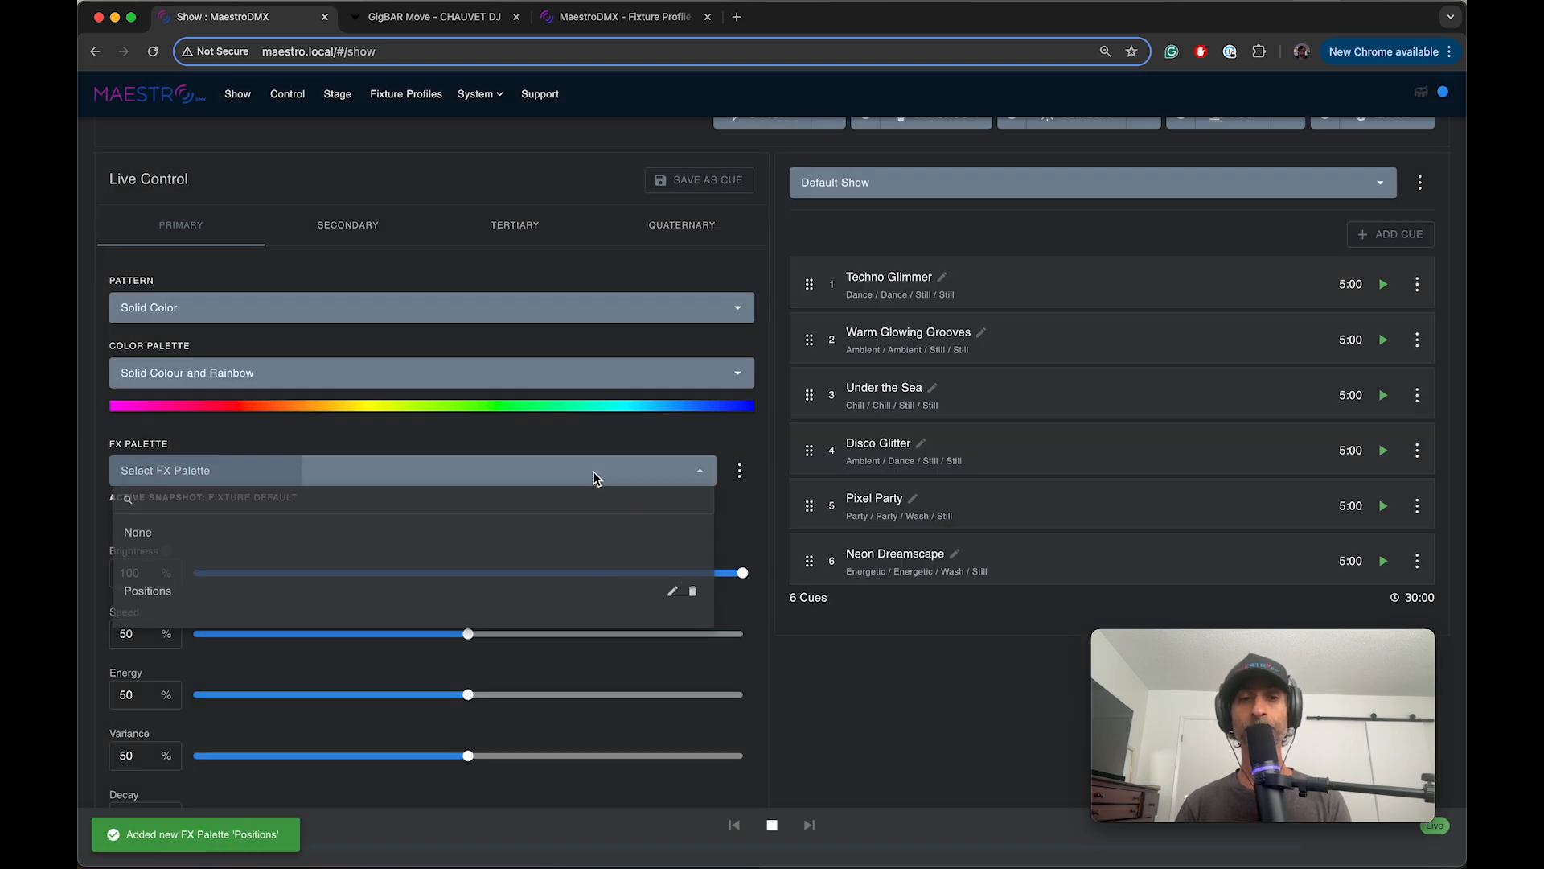
{"action": "left_click", "coordinate": [268, 609]}
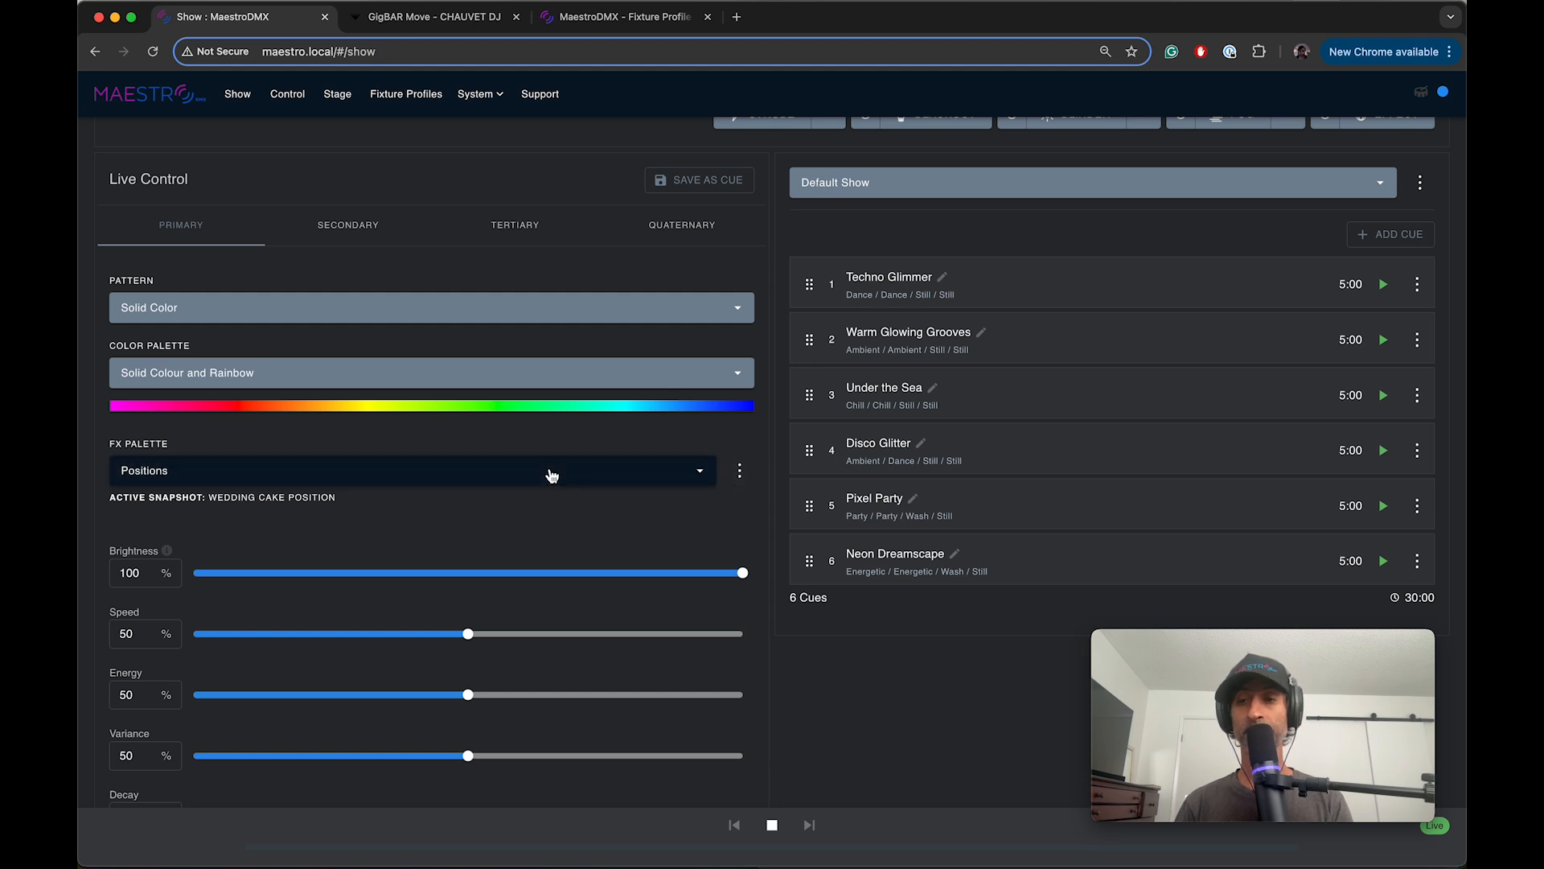
Step: Review the snapshot settings of the Positions FX palette and save it as is
{"action": "left_click", "coordinate": [739, 471]}
{"action": "left_click", "coordinate": [797, 525]}
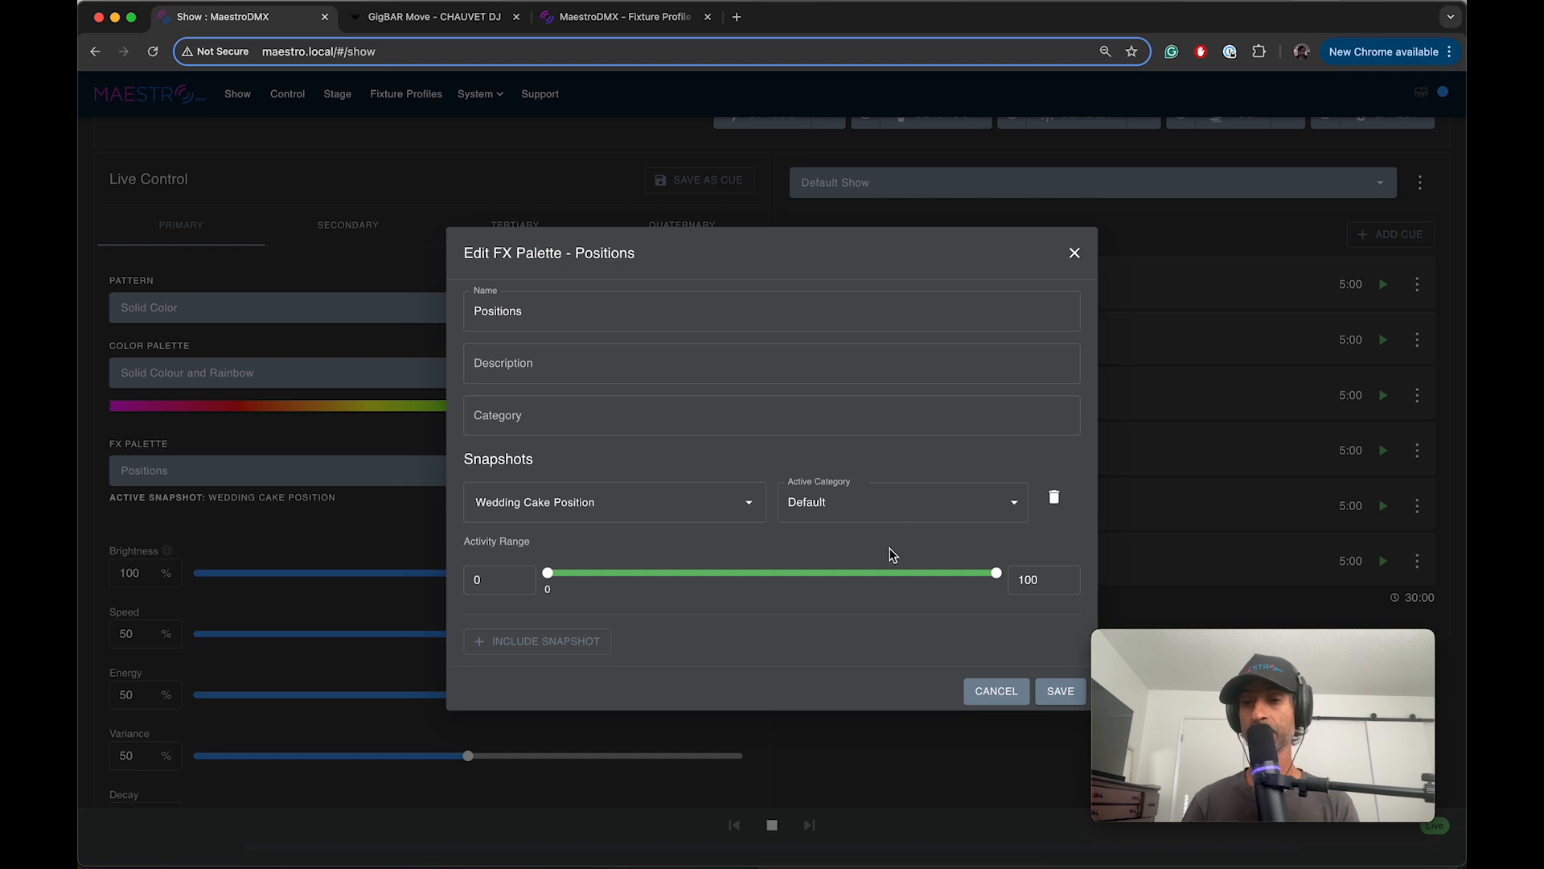
{"action": "left_click", "coordinate": [1050, 692]}
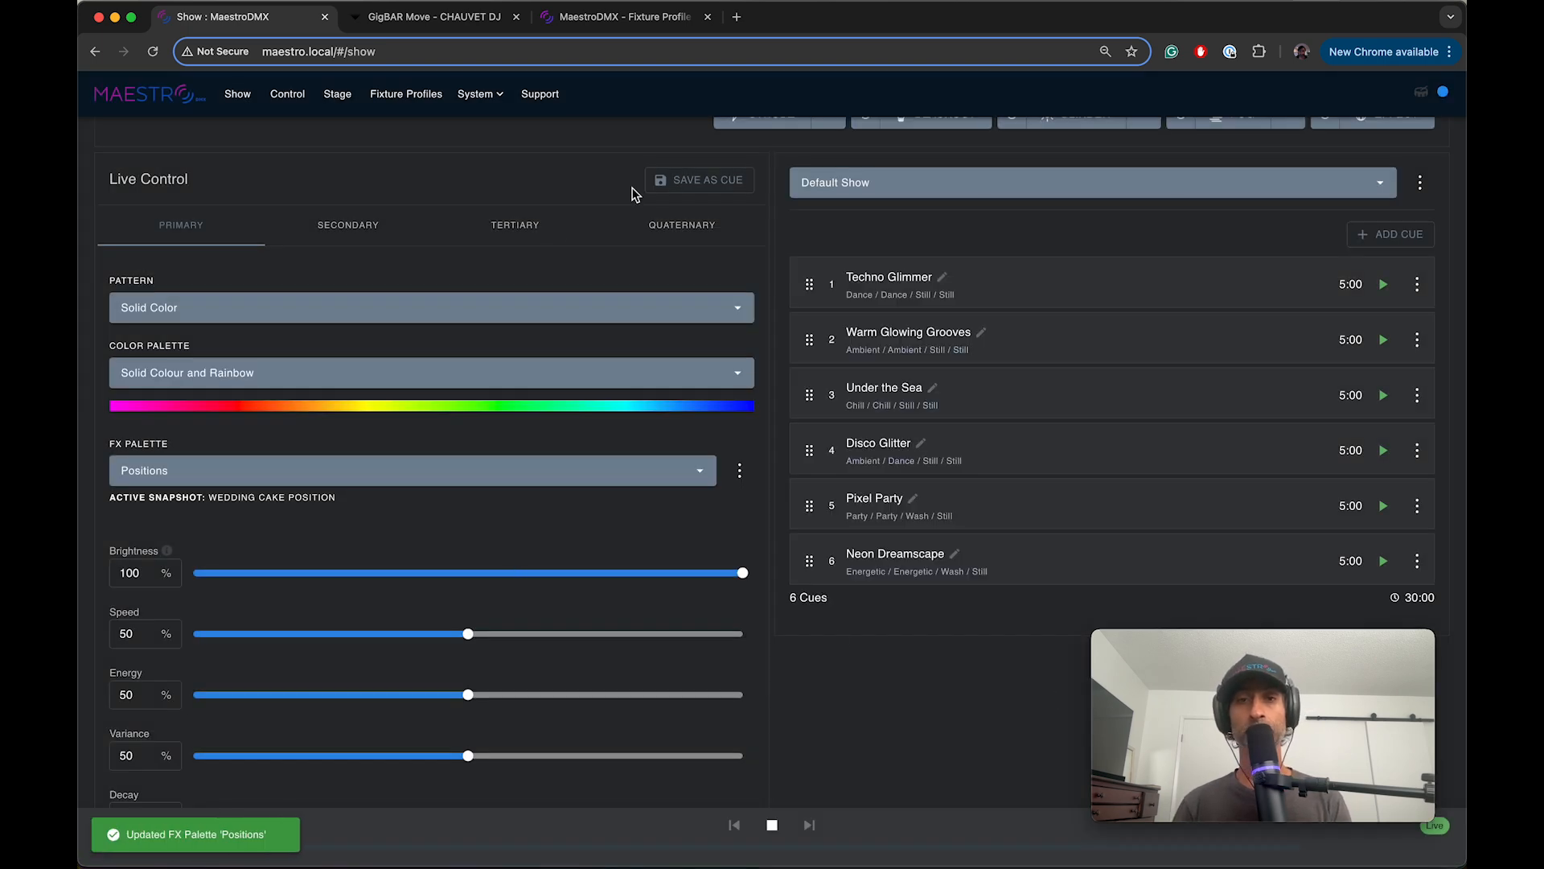
Step: Save the current live look as a cue and move it to the first place in the Default Show
{"action": "left_click", "coordinate": [669, 190]}
{"action": "left_click_drag", "start_coordinate": [814, 618], "coordinate": [812, 283]}
Step: Rename the first cue in the Default Show as Wedding Cake Static Look
{"action": "left_click", "coordinate": [906, 278]}
{"action": "triple_click", "coordinate": [908, 279]}
{"action": "type", "text": "Wedding Cake Static Loo"}
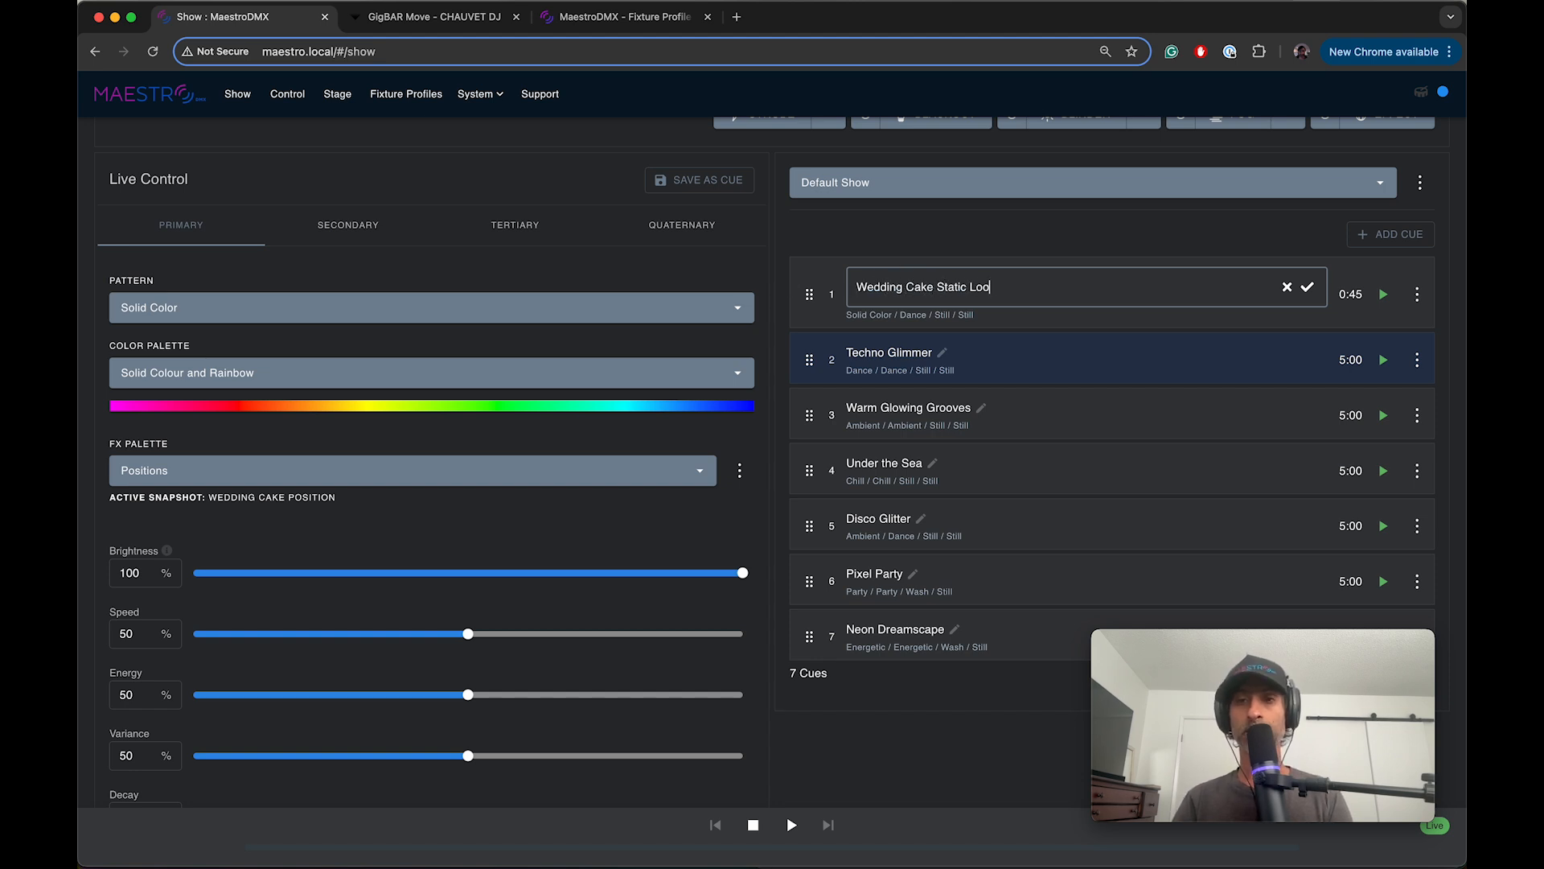
{"action": "type", "text": "k"}
{"action": "key", "text": "Return"}
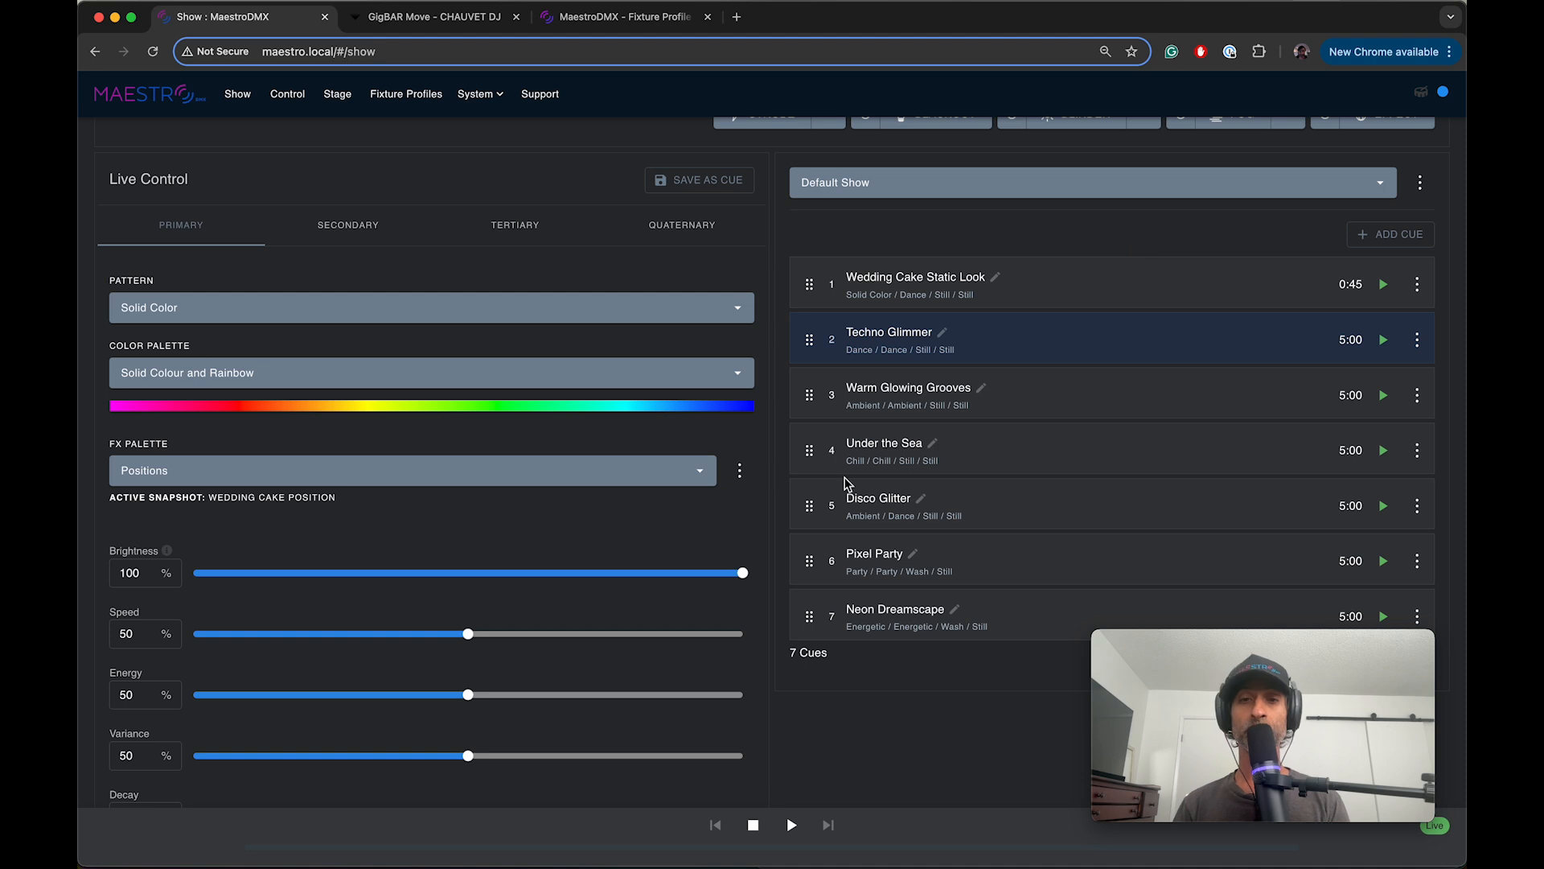
Step: Edit the Positions FX palette and add two more empty snapshot entries
{"action": "left_click", "coordinate": [739, 470]}
{"action": "left_click", "coordinate": [751, 530]}
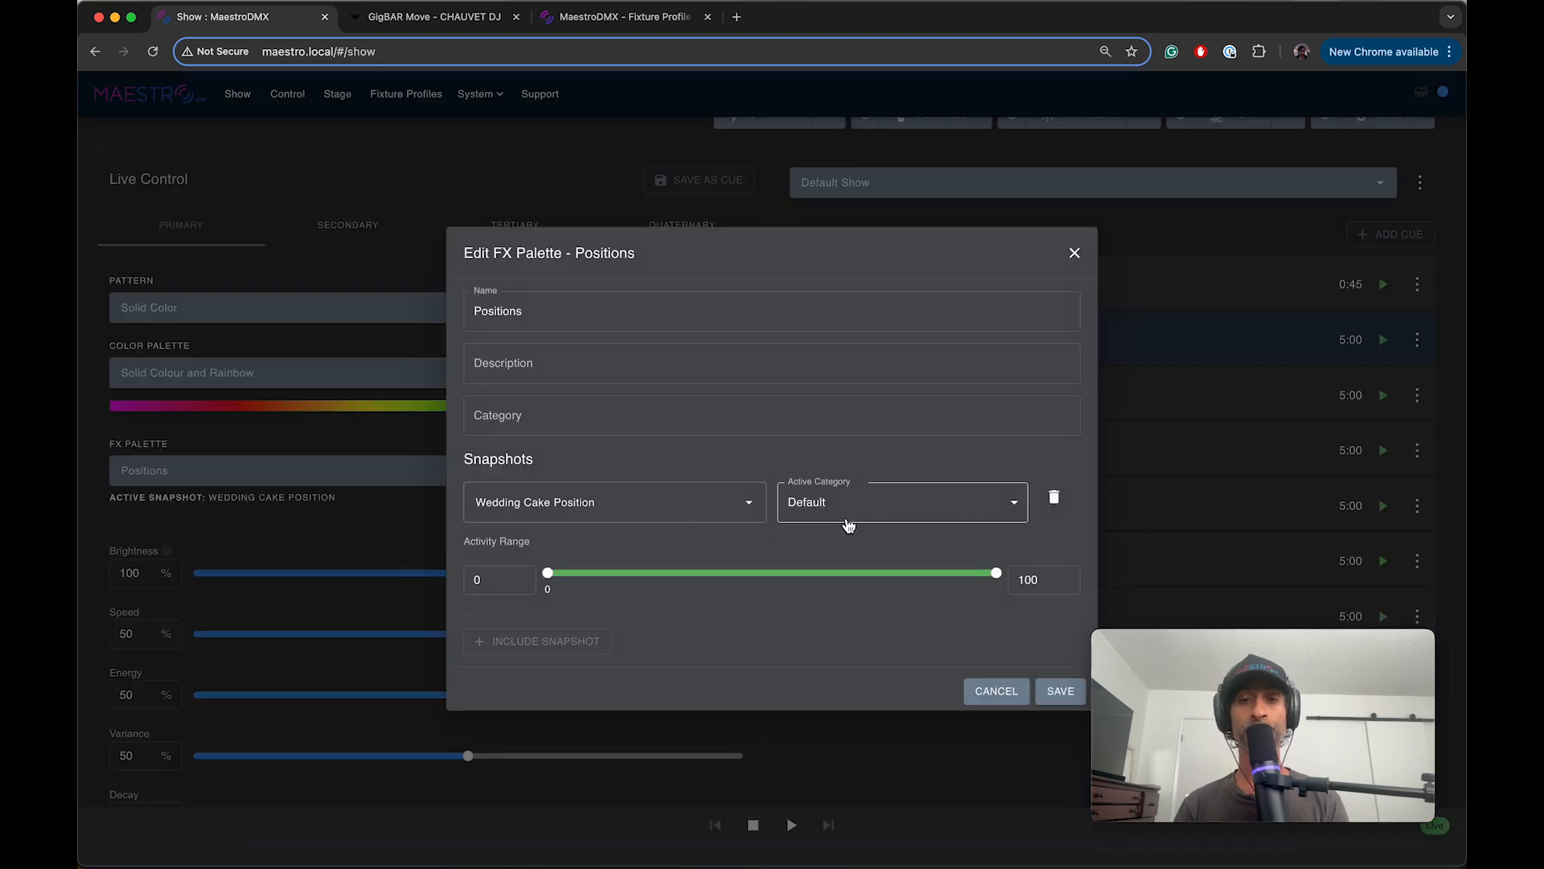
{"action": "left_click", "coordinate": [530, 648]}
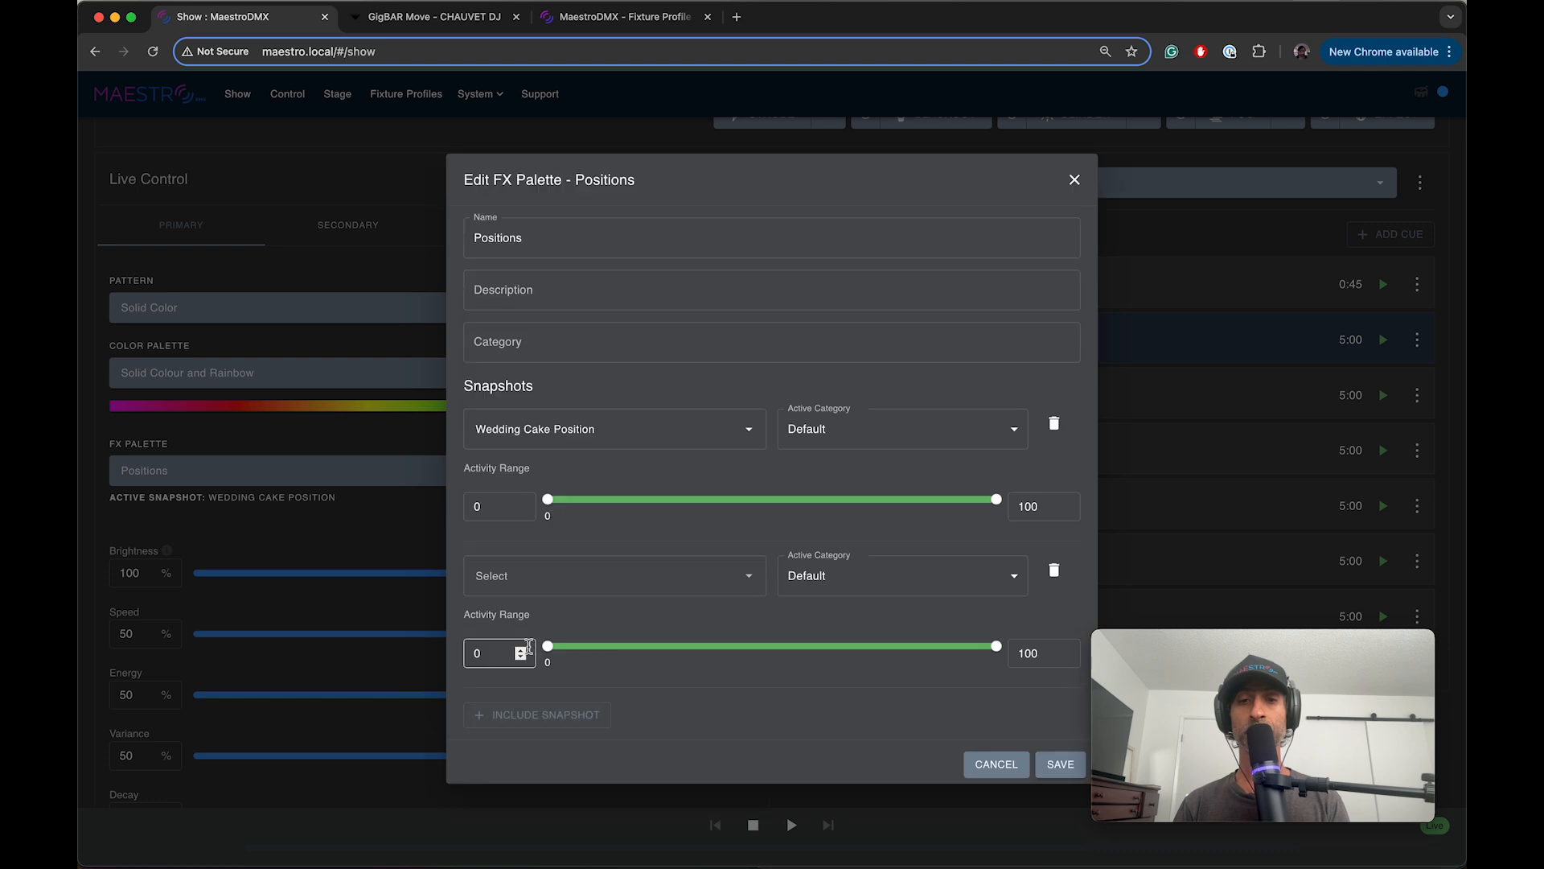
{"action": "left_click", "coordinate": [539, 709]}
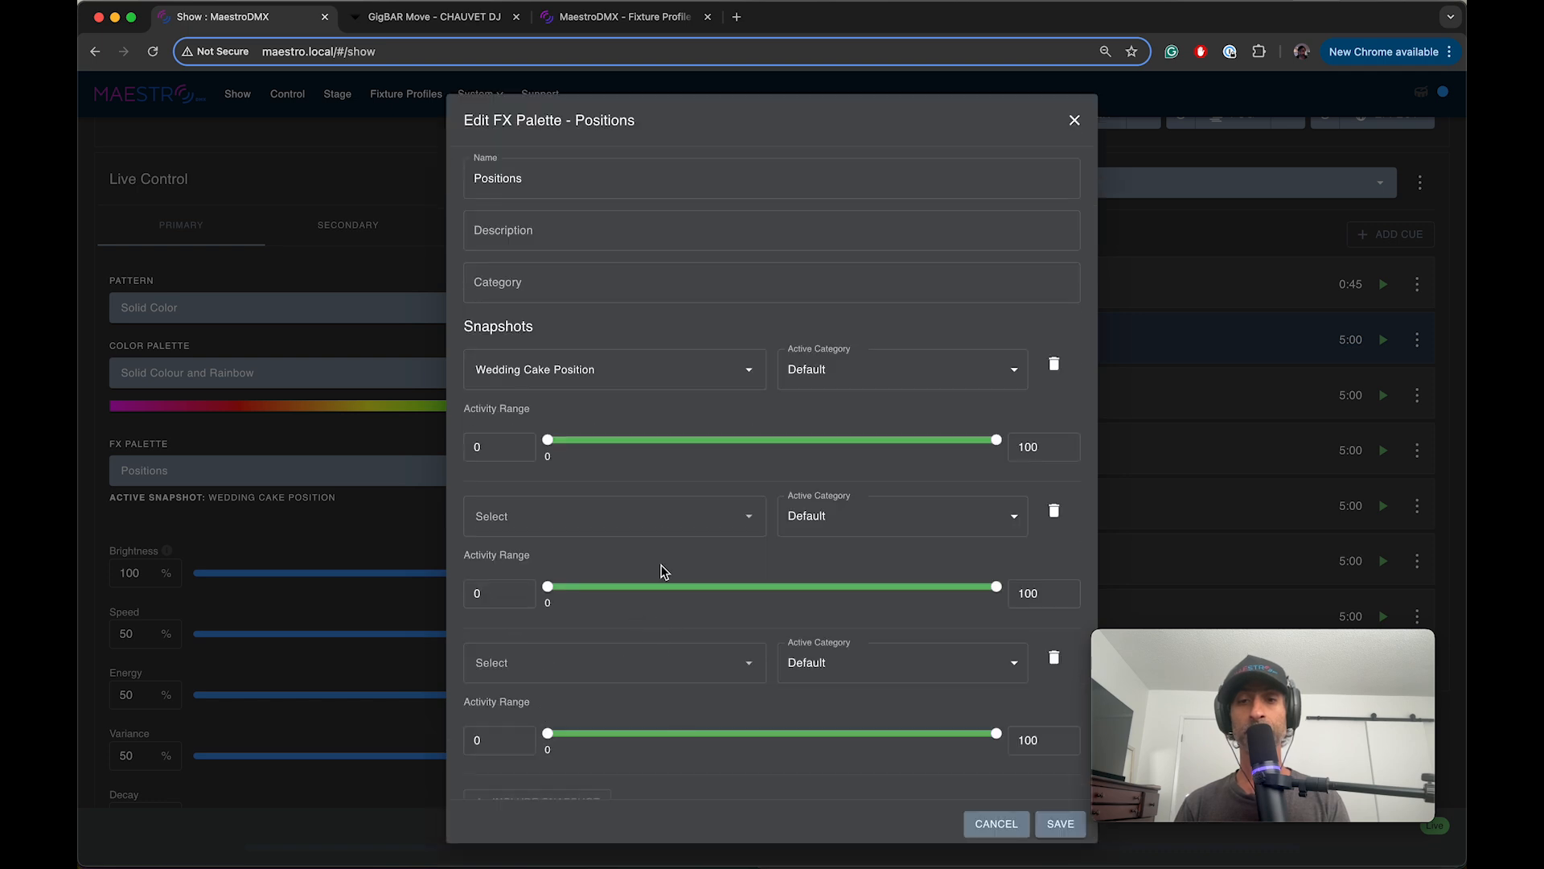
Step: Try different activity ranges on the second snapshot entry, ending with 90 to 97
{"action": "left_click", "coordinate": [852, 515]}
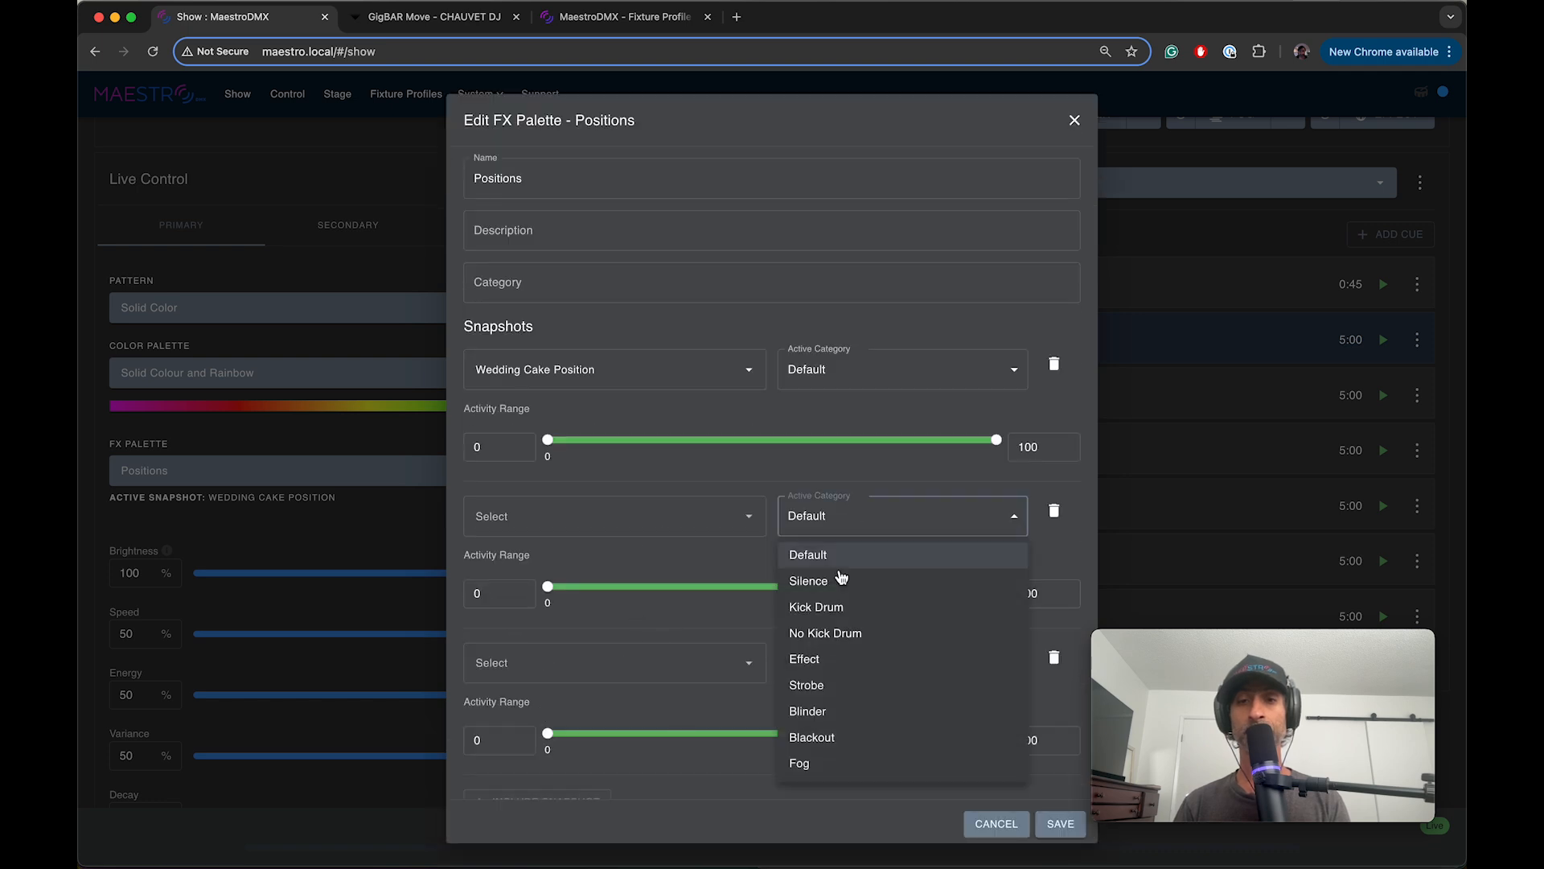
{"action": "left_click", "coordinate": [768, 515]}
{"action": "left_click_drag", "start_coordinate": [551, 585], "coordinate": [817, 587]}
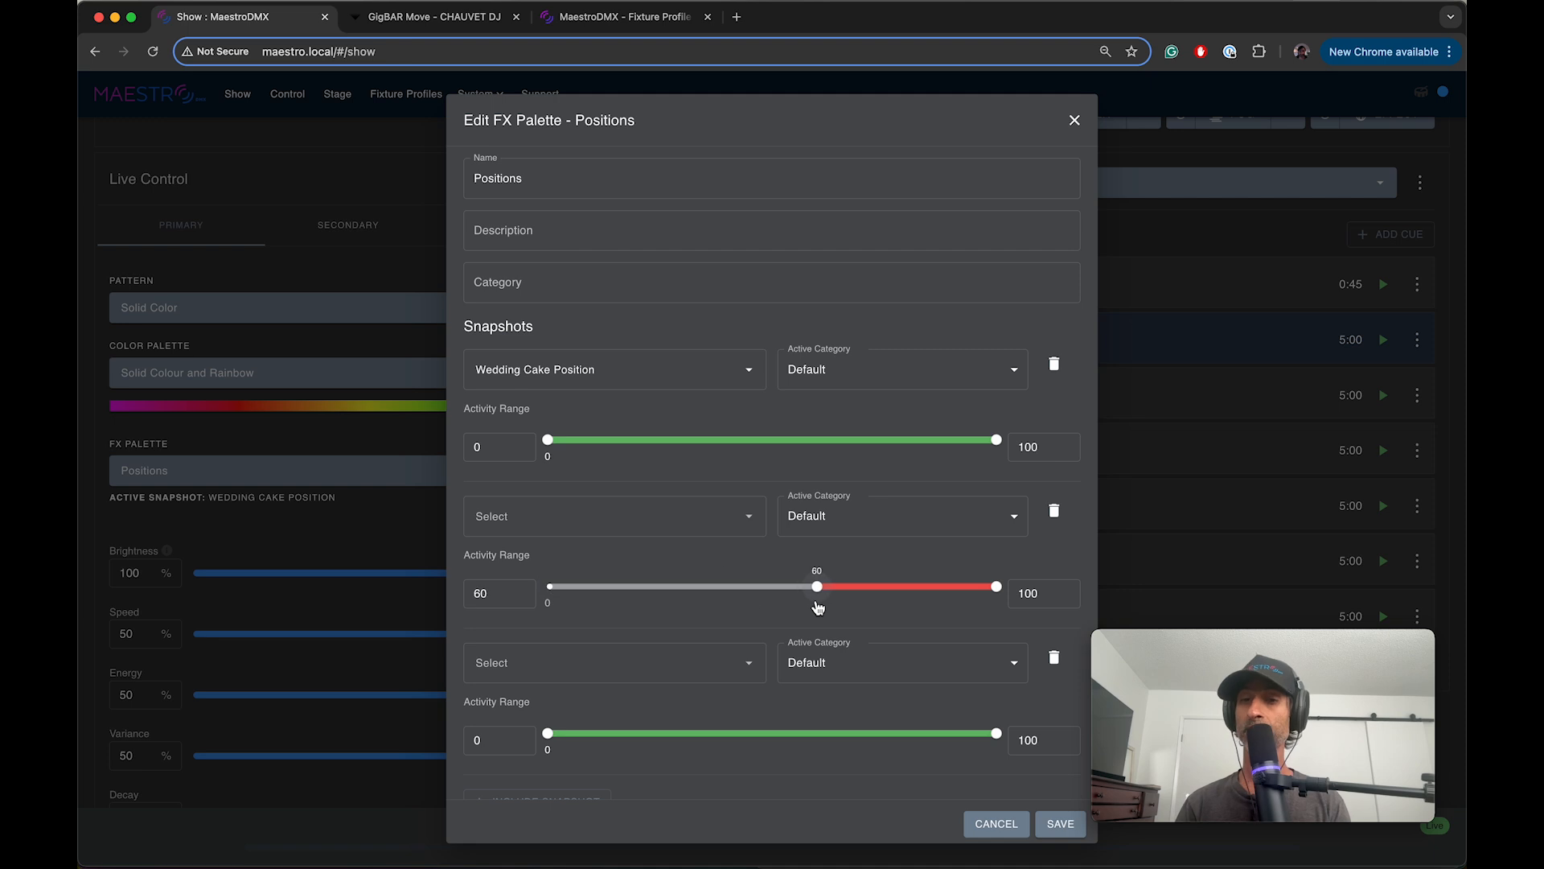
{"action": "left_click_drag", "start_coordinate": [997, 586], "coordinate": [867, 588]}
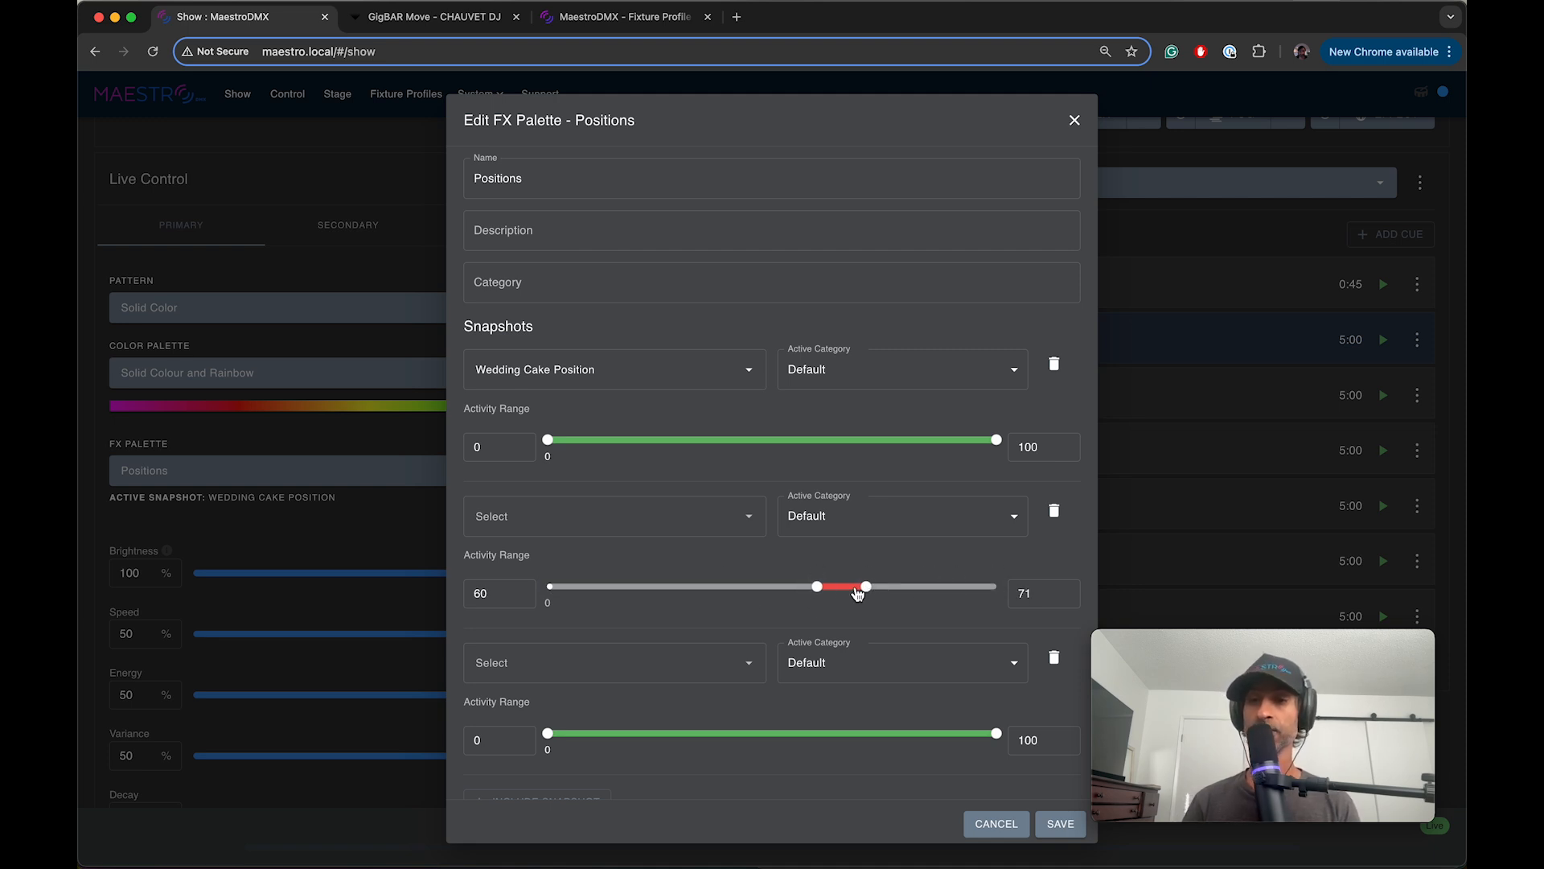
{"action": "left_click_drag", "start_coordinate": [866, 588], "coordinate": [986, 597]}
{"action": "left_click_drag", "start_coordinate": [817, 586], "coordinate": [954, 590]}
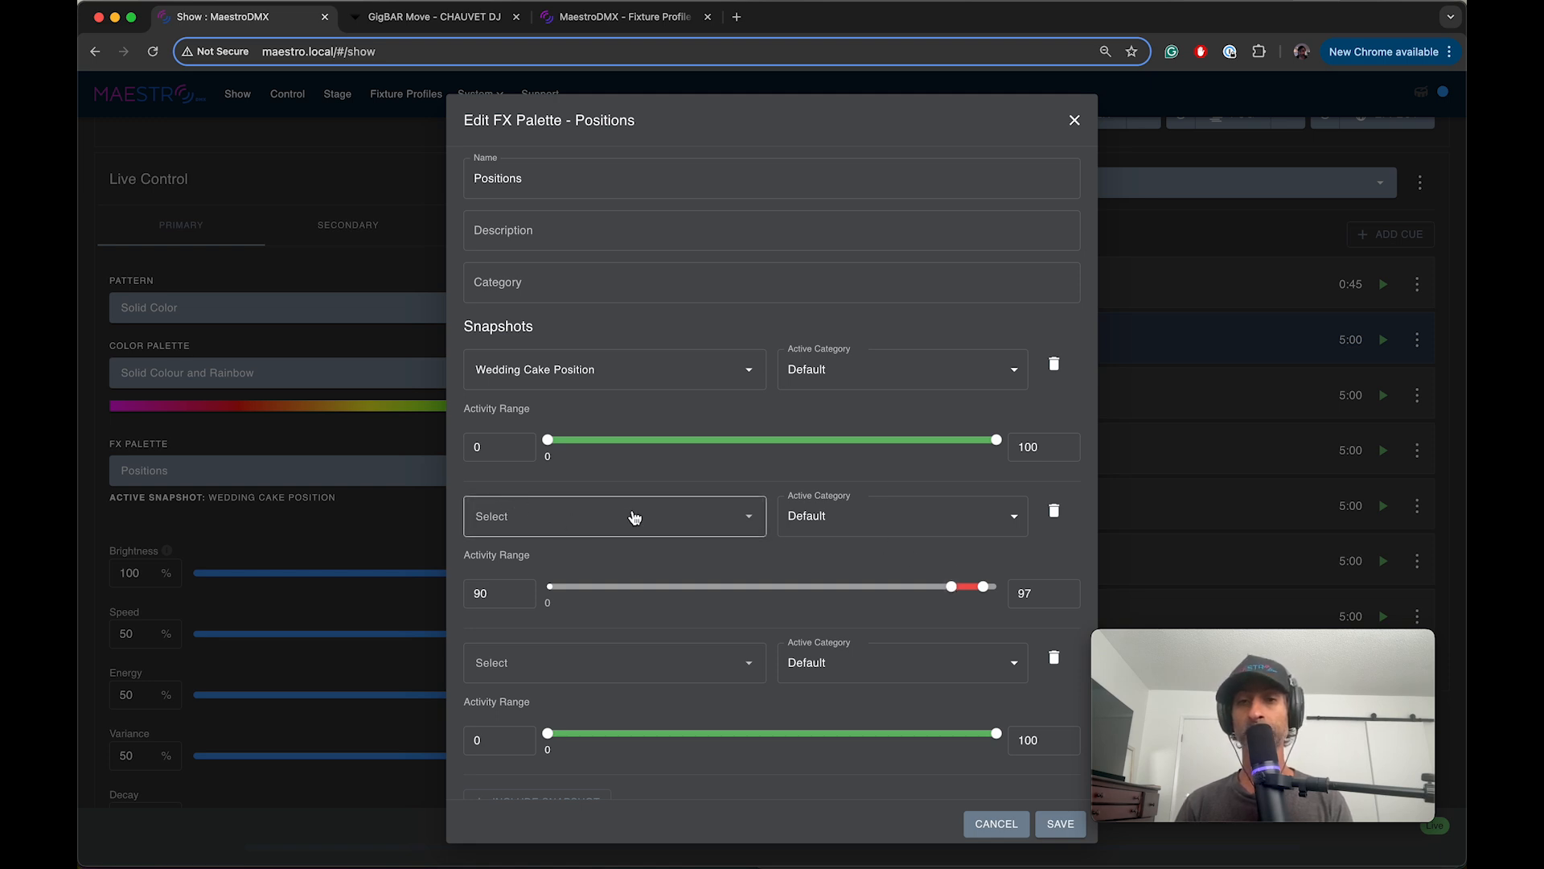
Step: Try the Kick Drum active category on the second snapshot entry and change it to Silence
{"action": "left_click", "coordinate": [848, 525]}
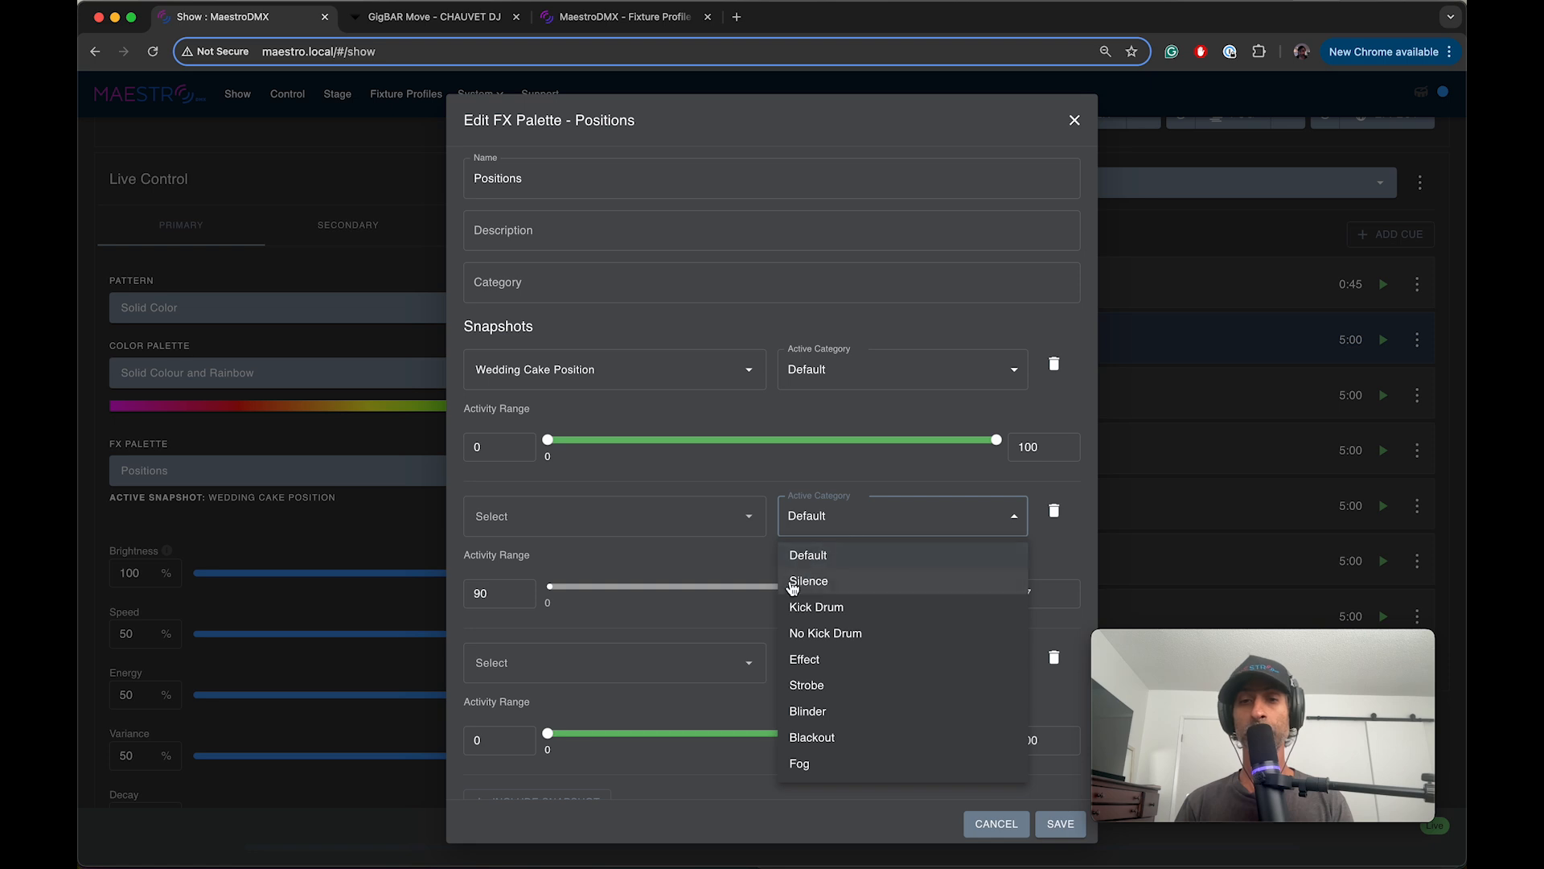
{"action": "left_click", "coordinate": [810, 609]}
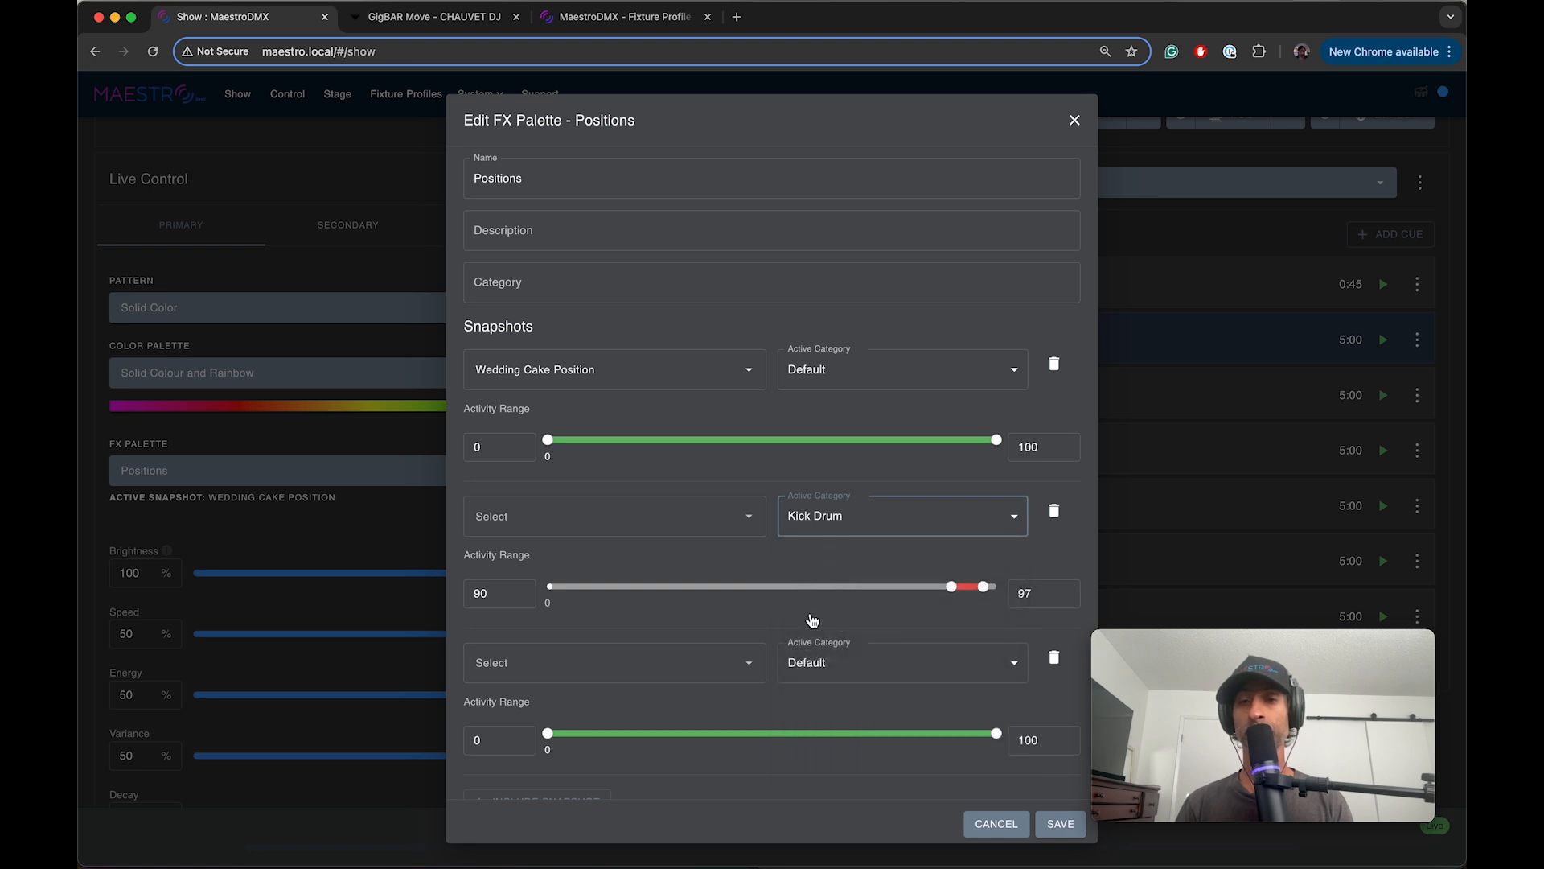
{"action": "left_click", "coordinate": [984, 587]}
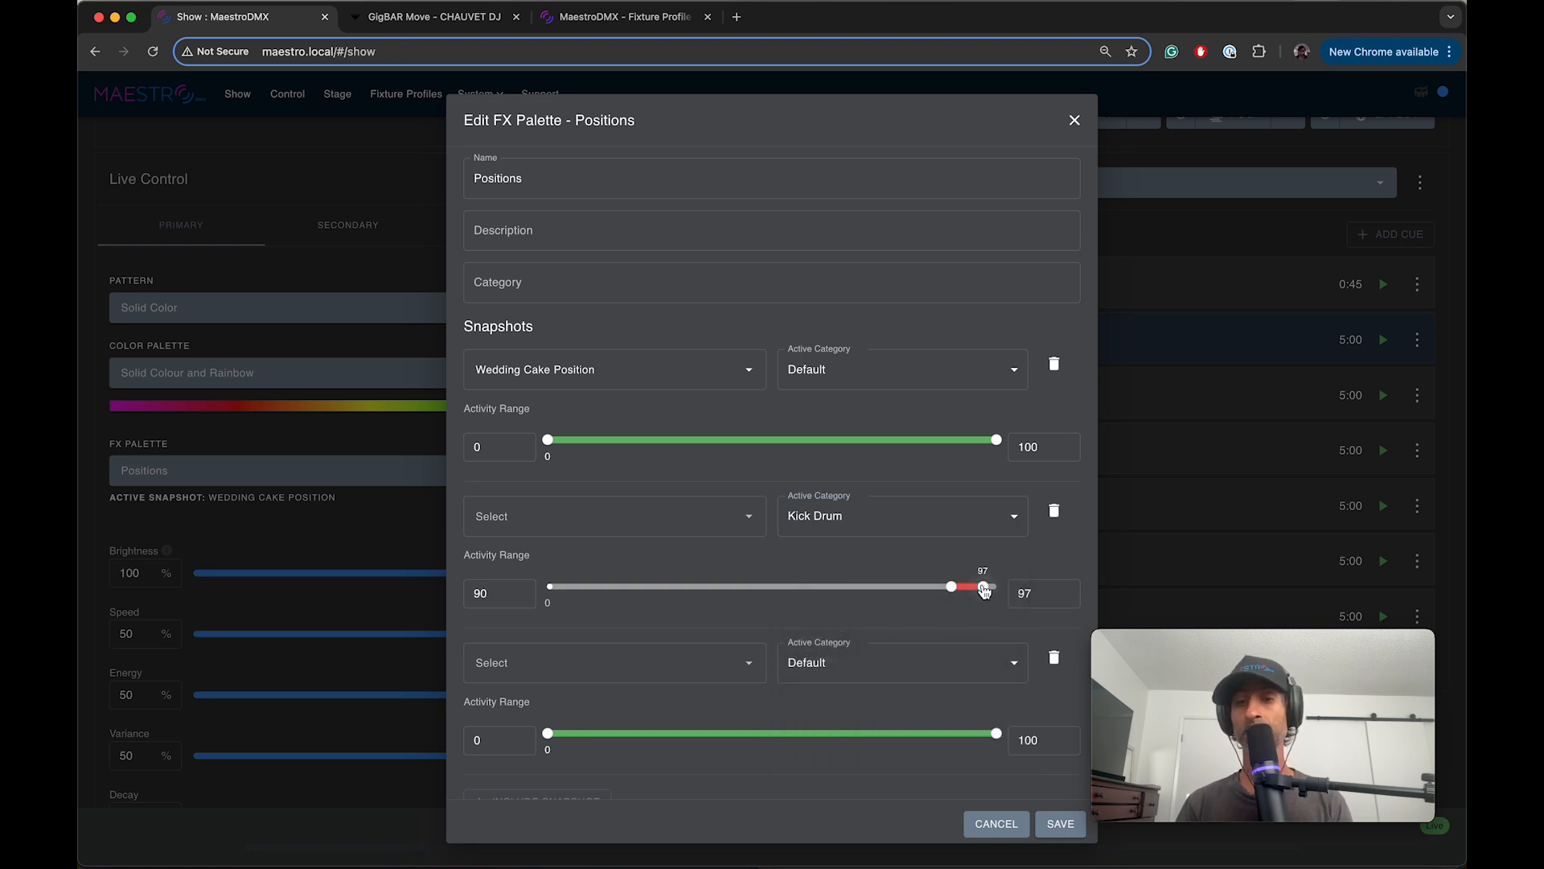
{"action": "left_click", "coordinate": [874, 517]}
{"action": "left_click", "coordinate": [794, 583]}
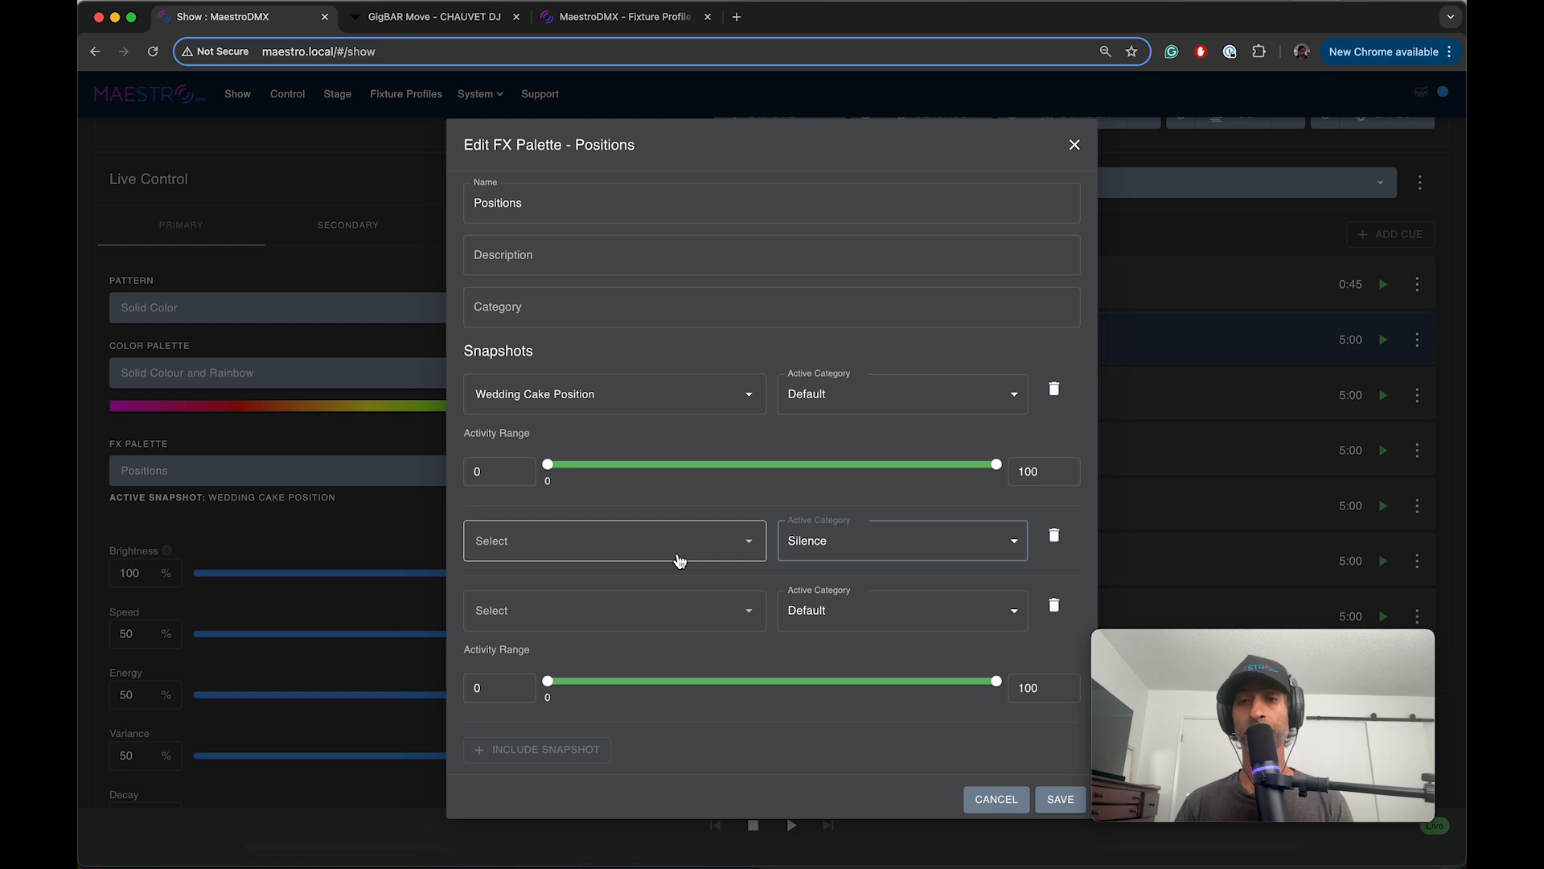
Step: Delete the two empty snapshot entries from the Positions FX palette and save it
{"action": "left_click", "coordinate": [1055, 537]}
{"action": "left_click", "coordinate": [1055, 573]}
{"action": "left_click", "coordinate": [1058, 690]}
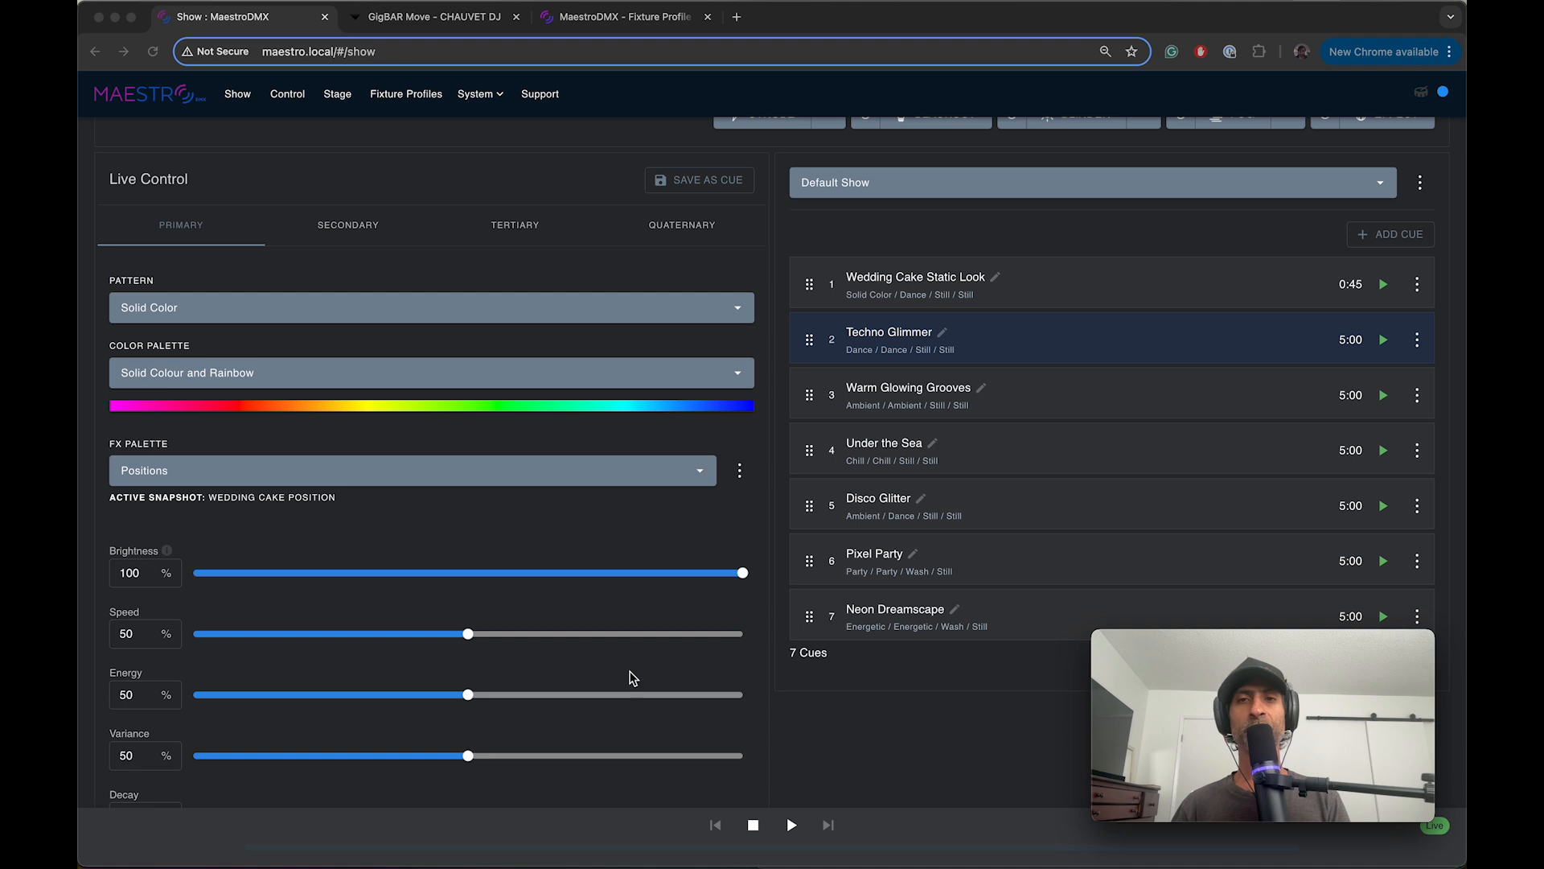
Step: Bring up the system information and software update page
{"action": "scroll", "coordinate": [632, 678], "scroll_direction": "up", "scroll_amount": 3}
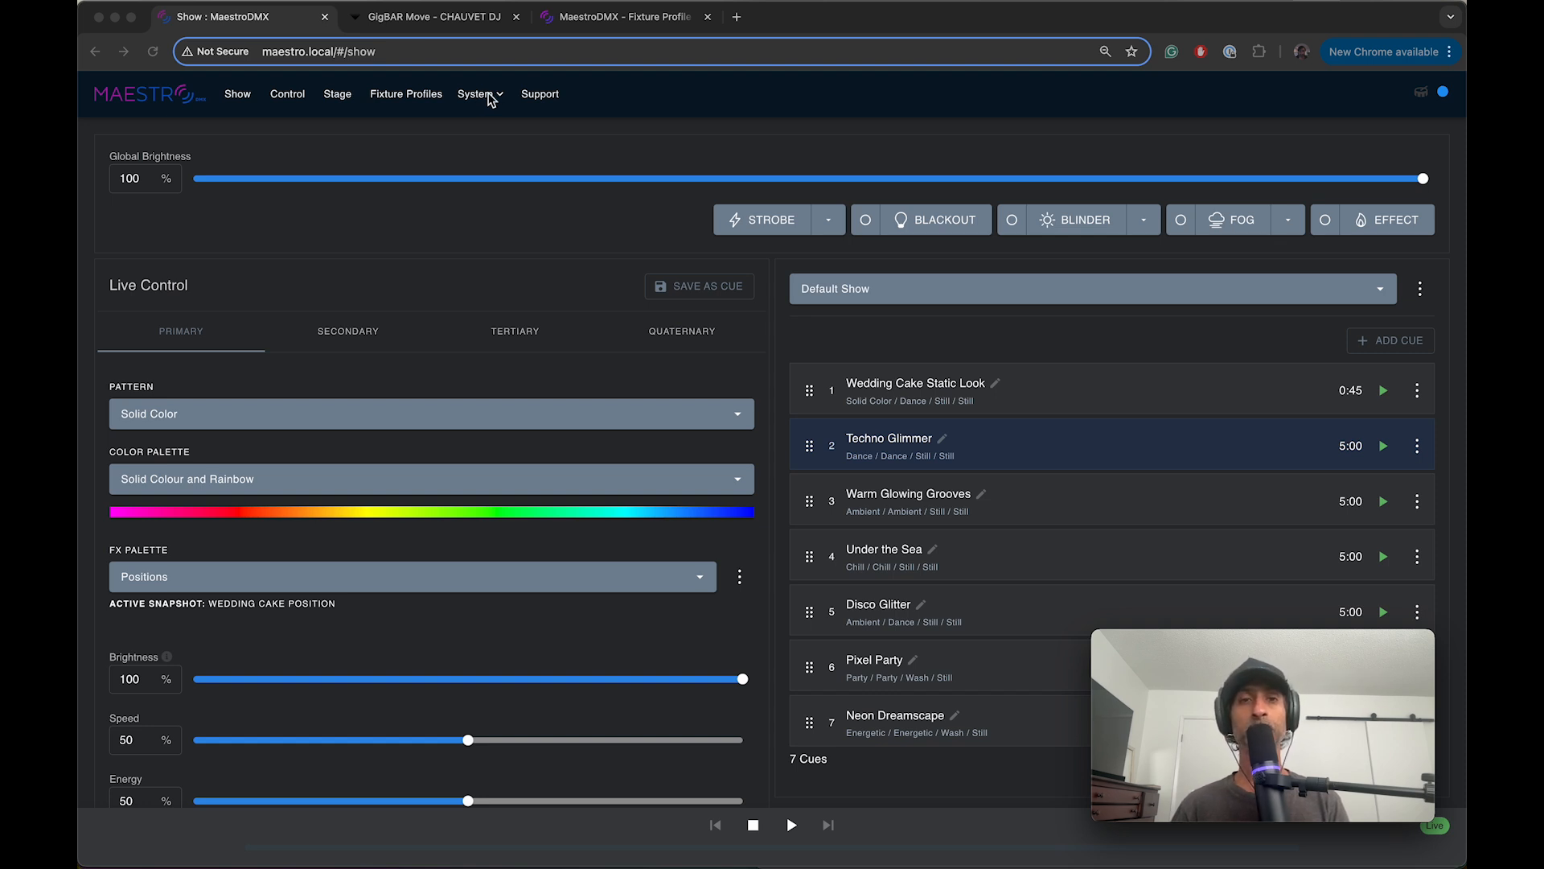
{"action": "left_click", "coordinate": [482, 95]}
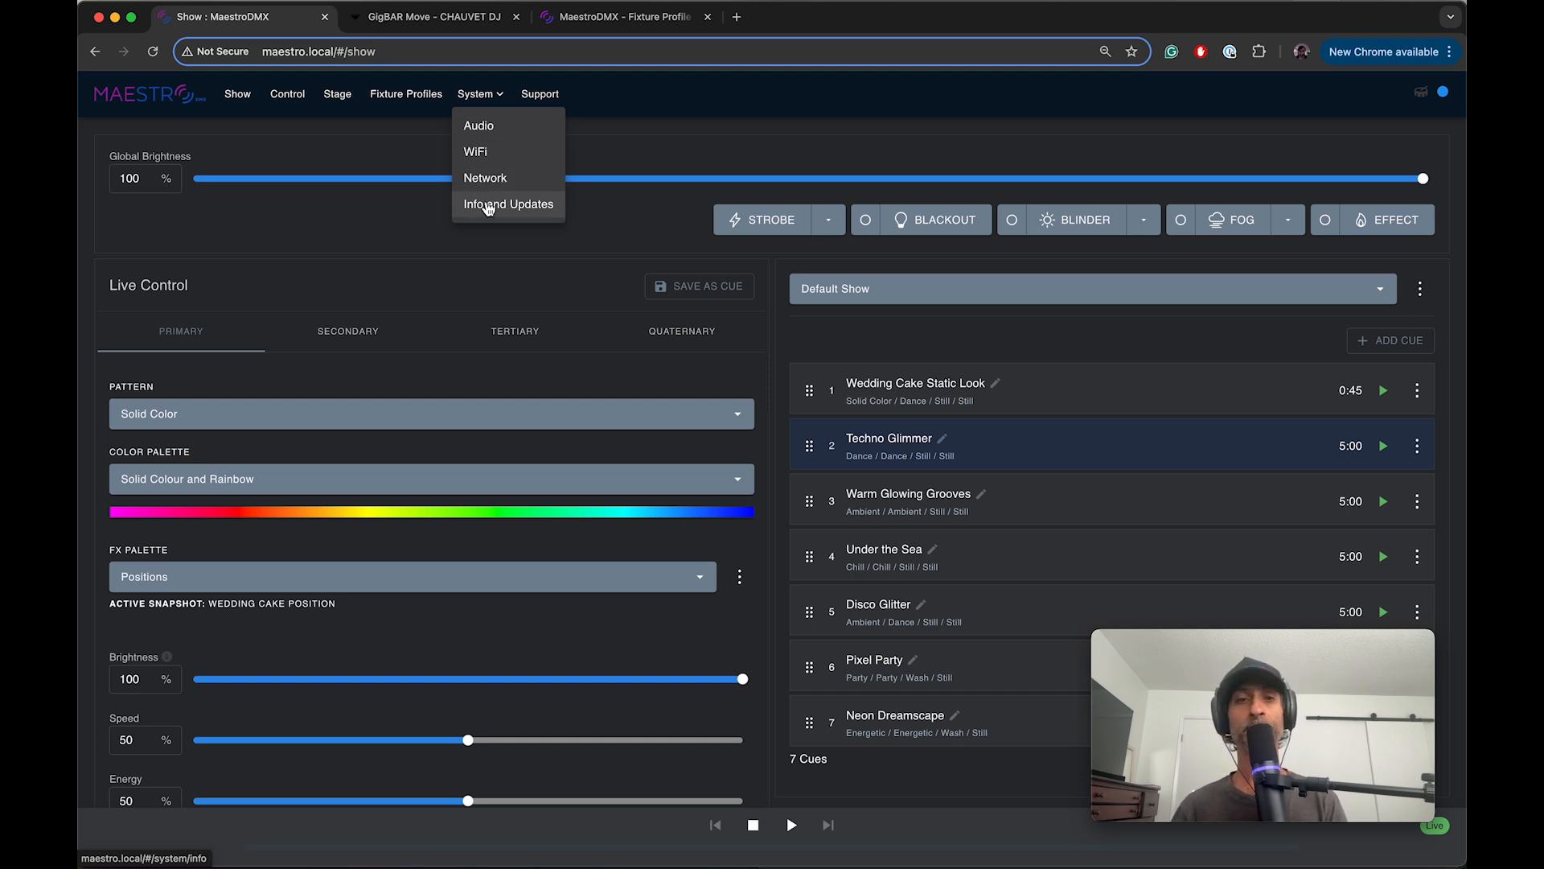
{"action": "left_click", "coordinate": [488, 207]}
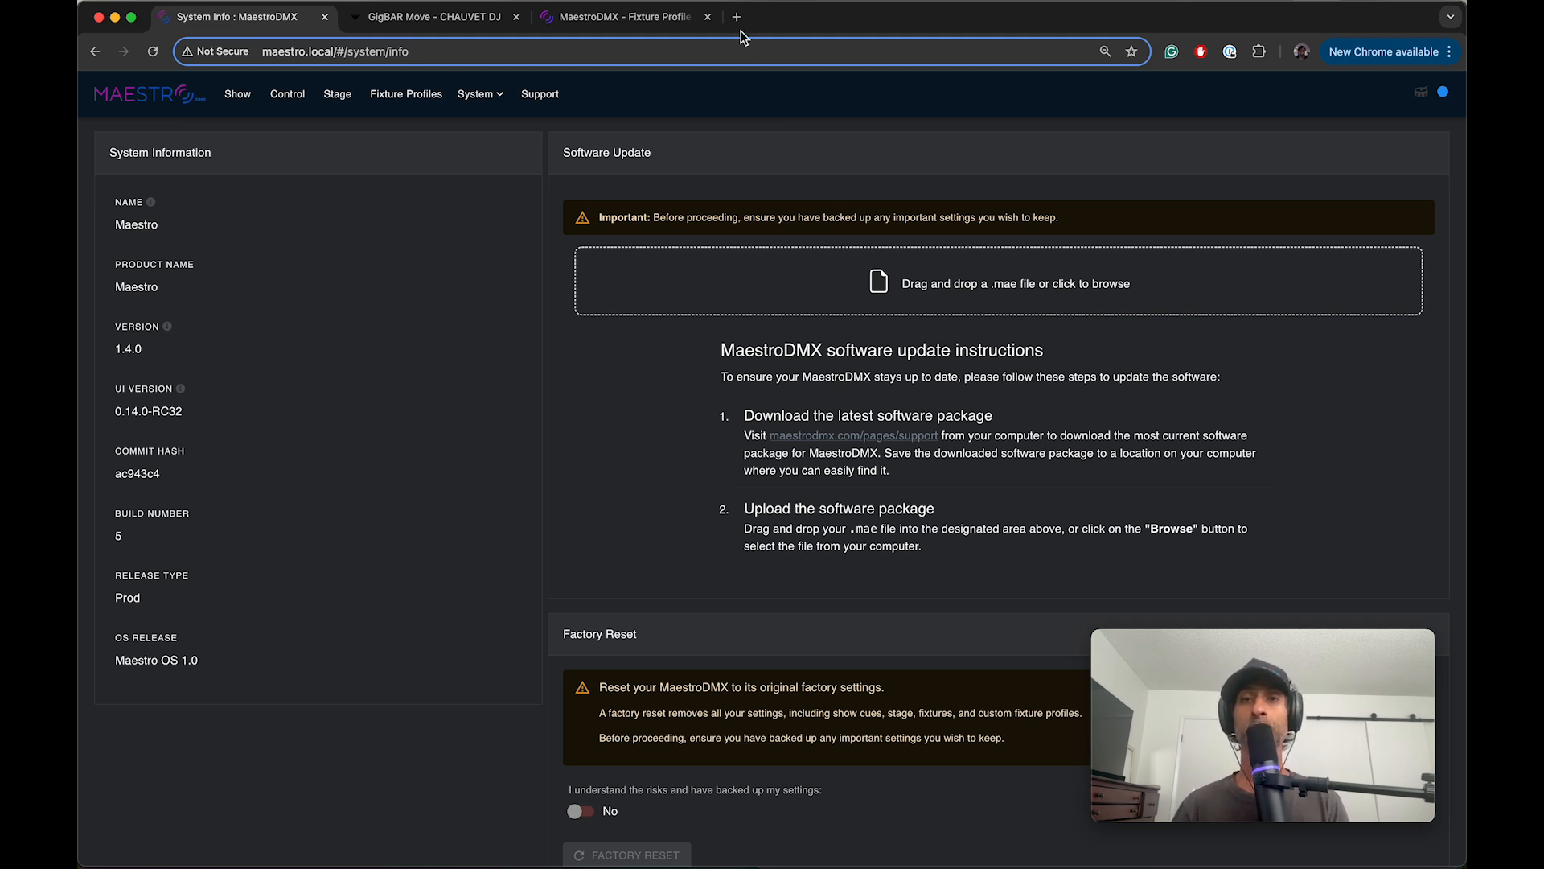
Step: Find the MaestroDMX support site in a new browser tab and view its Software Updates downloads
{"action": "left_click", "coordinate": [737, 18]}
{"action": "type", "text": "maes"}
{"action": "key", "text": "Down"}
{"action": "key", "text": "Down"}
{"action": "key", "text": "Down"}
{"action": "key", "text": "Down"}
{"action": "key", "text": "Down"}
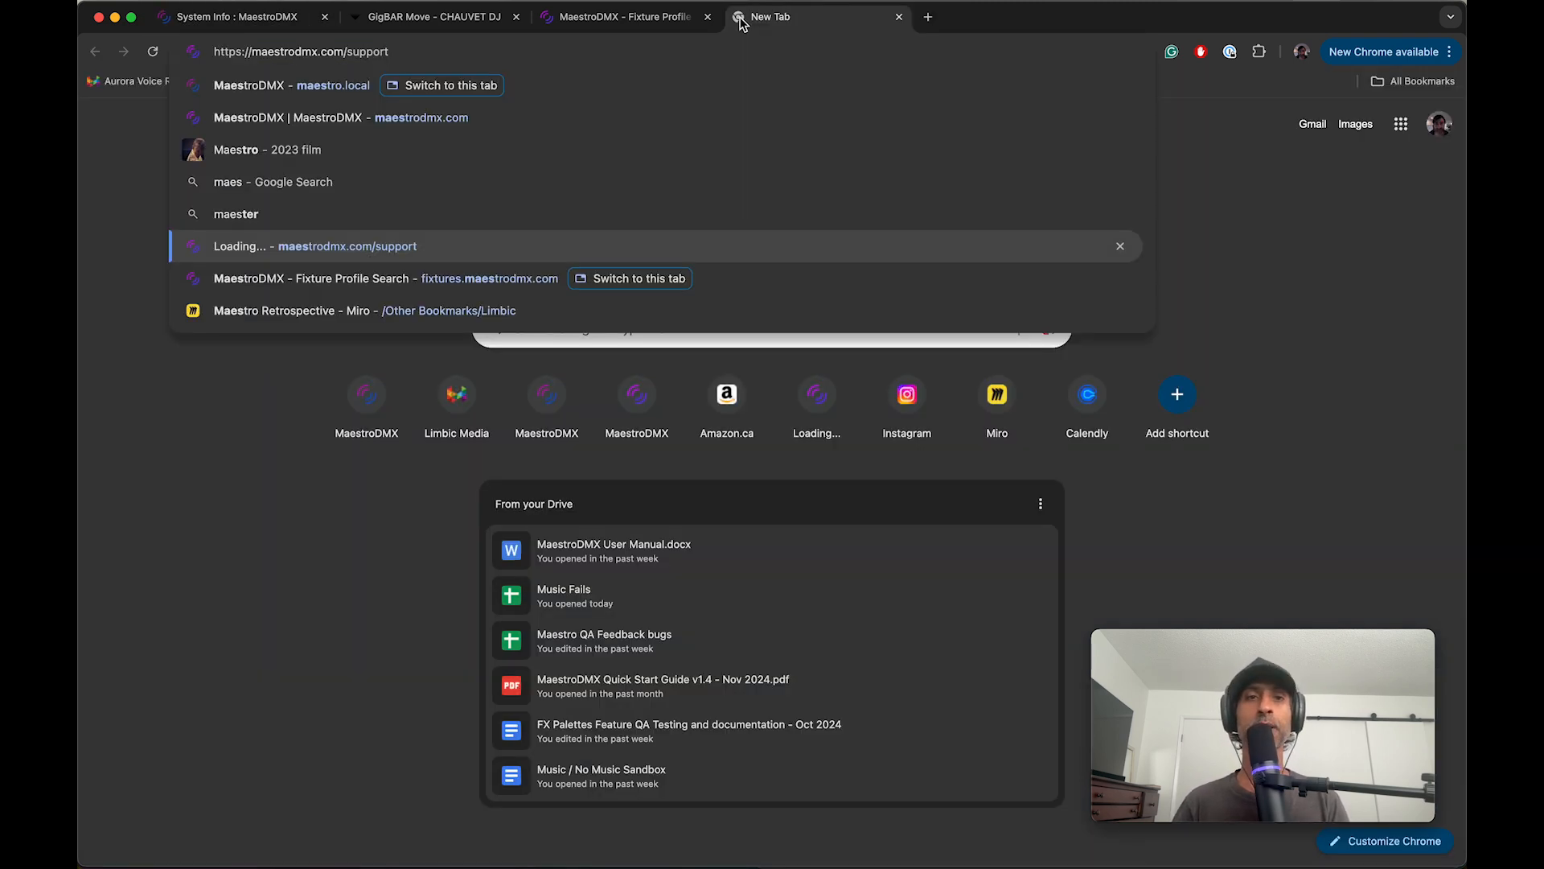
{"action": "key", "text": "Return"}
{"action": "left_click", "coordinate": [776, 578]}
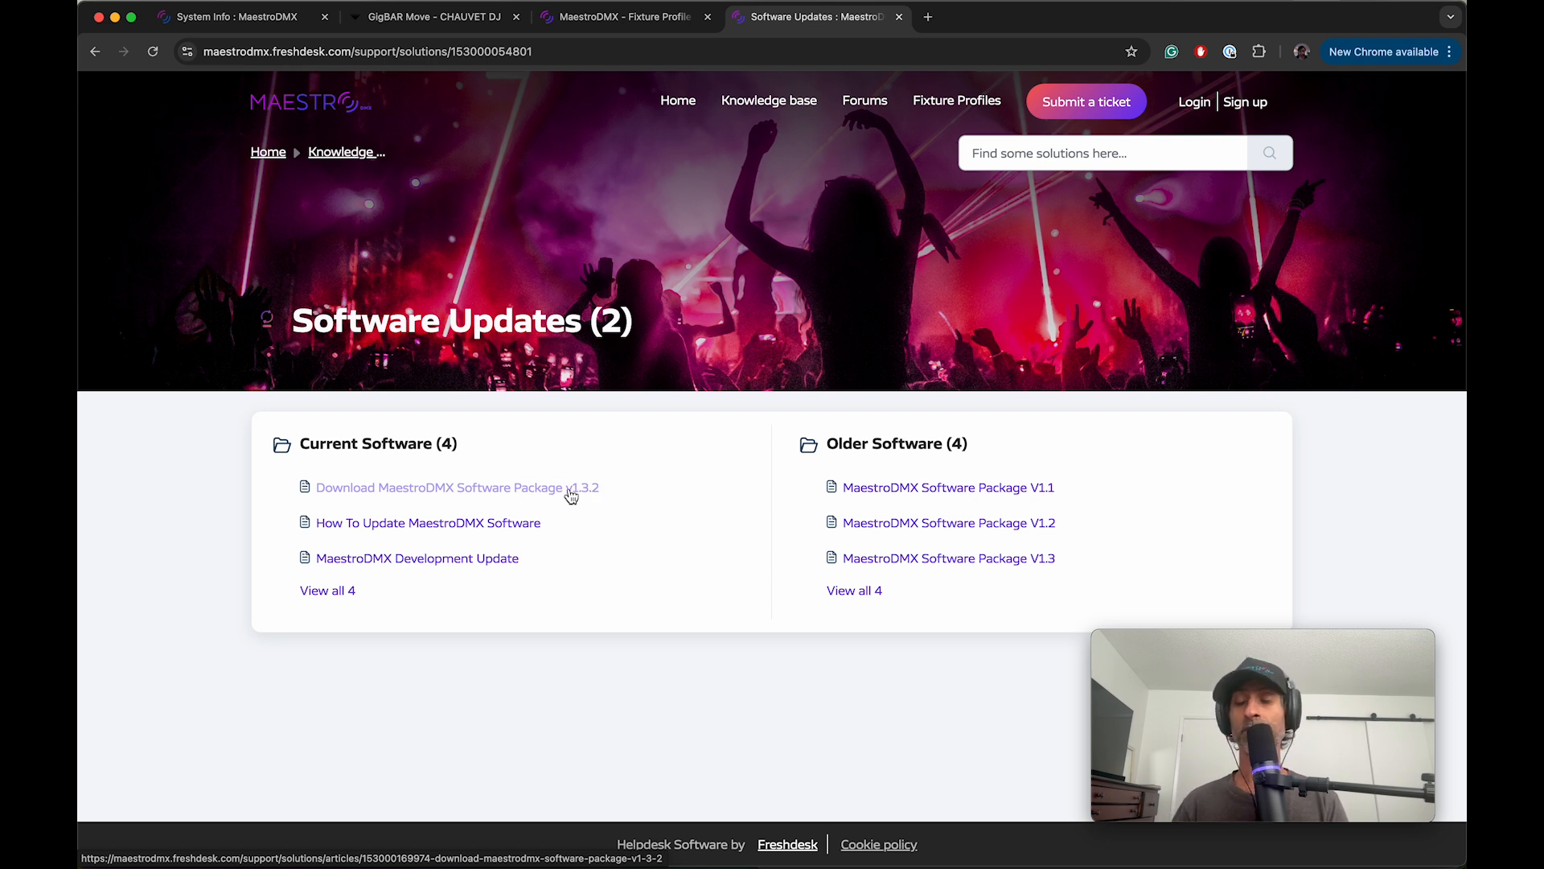
Step: Return to the MaestroDMX tab and switch to the TouchOSC page on hexler.net
{"action": "left_click", "coordinate": [239, 30]}
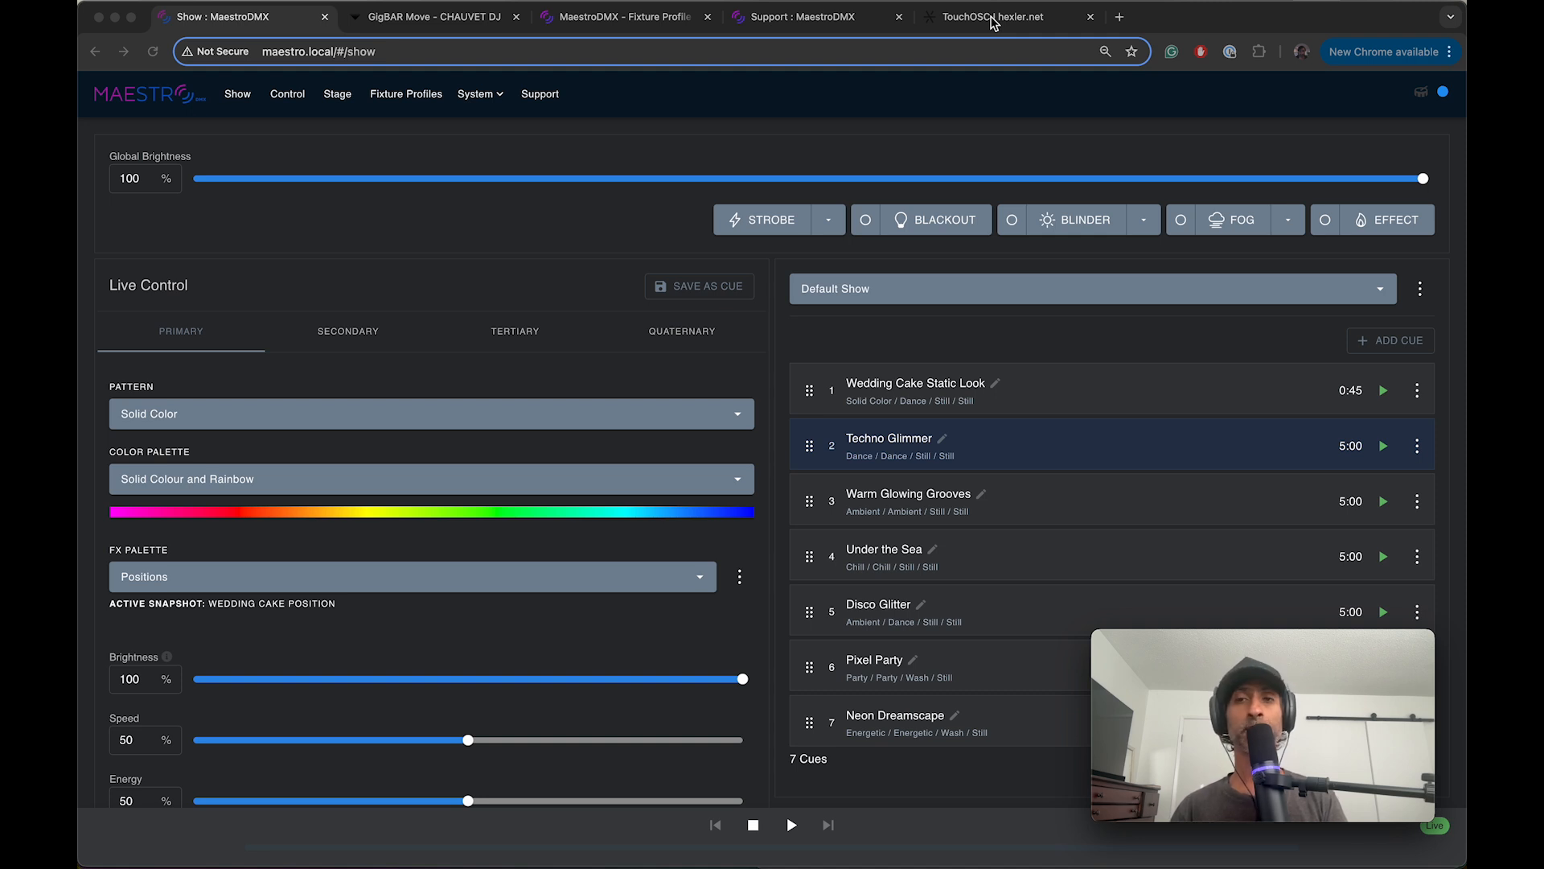
{"action": "left_click", "coordinate": [994, 23]}
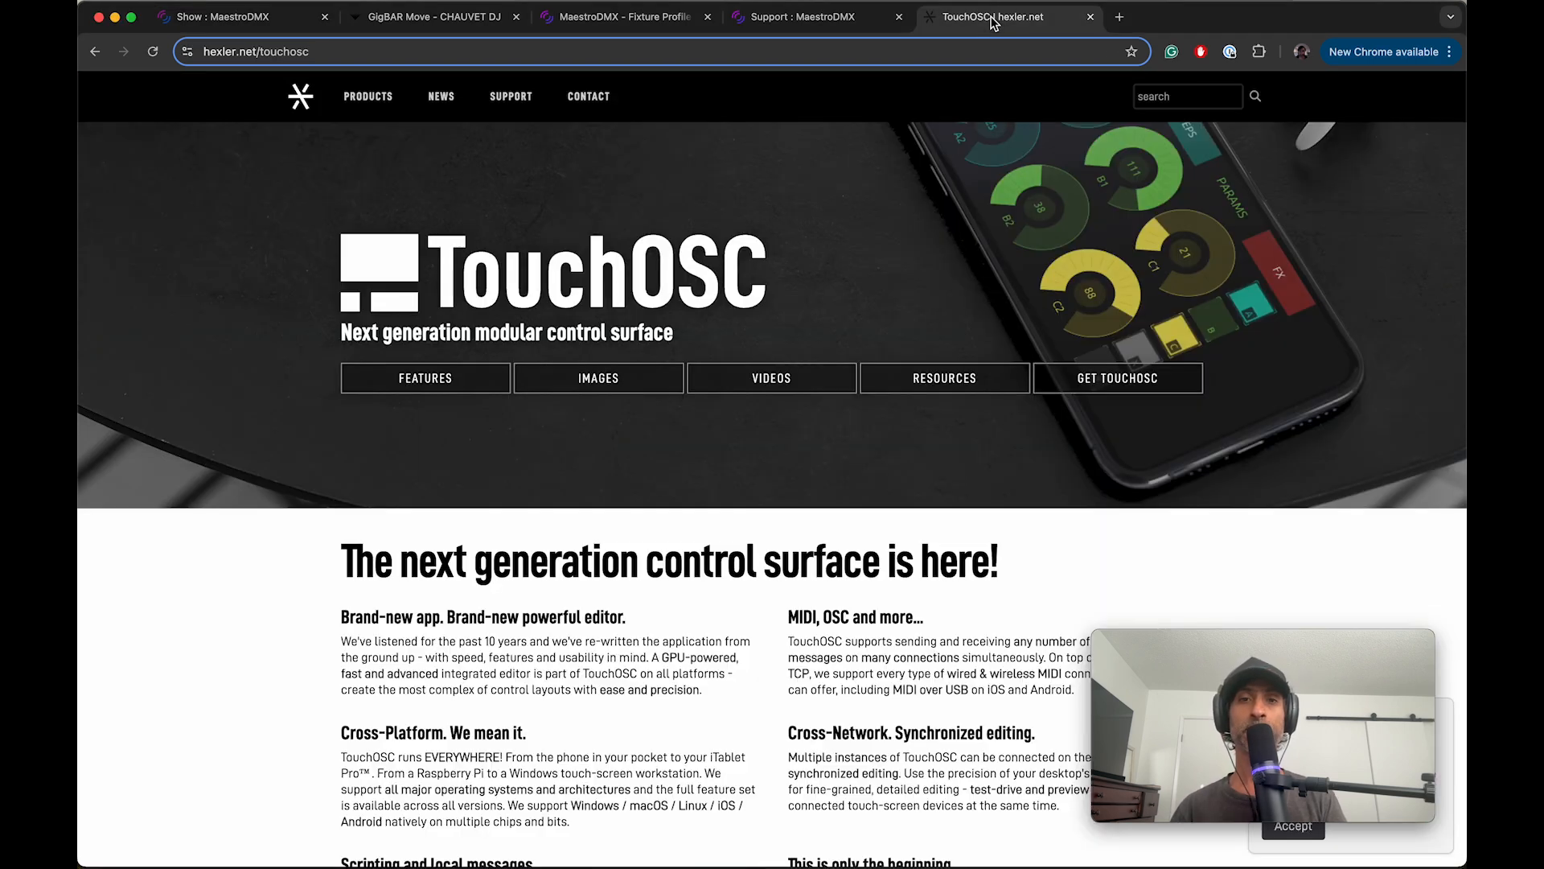
Step: Look through the TouchOSC product page down to its image gallery and open the photo of the phone showing a pad grid
{"action": "scroll", "coordinate": [259, 461], "scroll_direction": "up", "scroll_amount": 1}
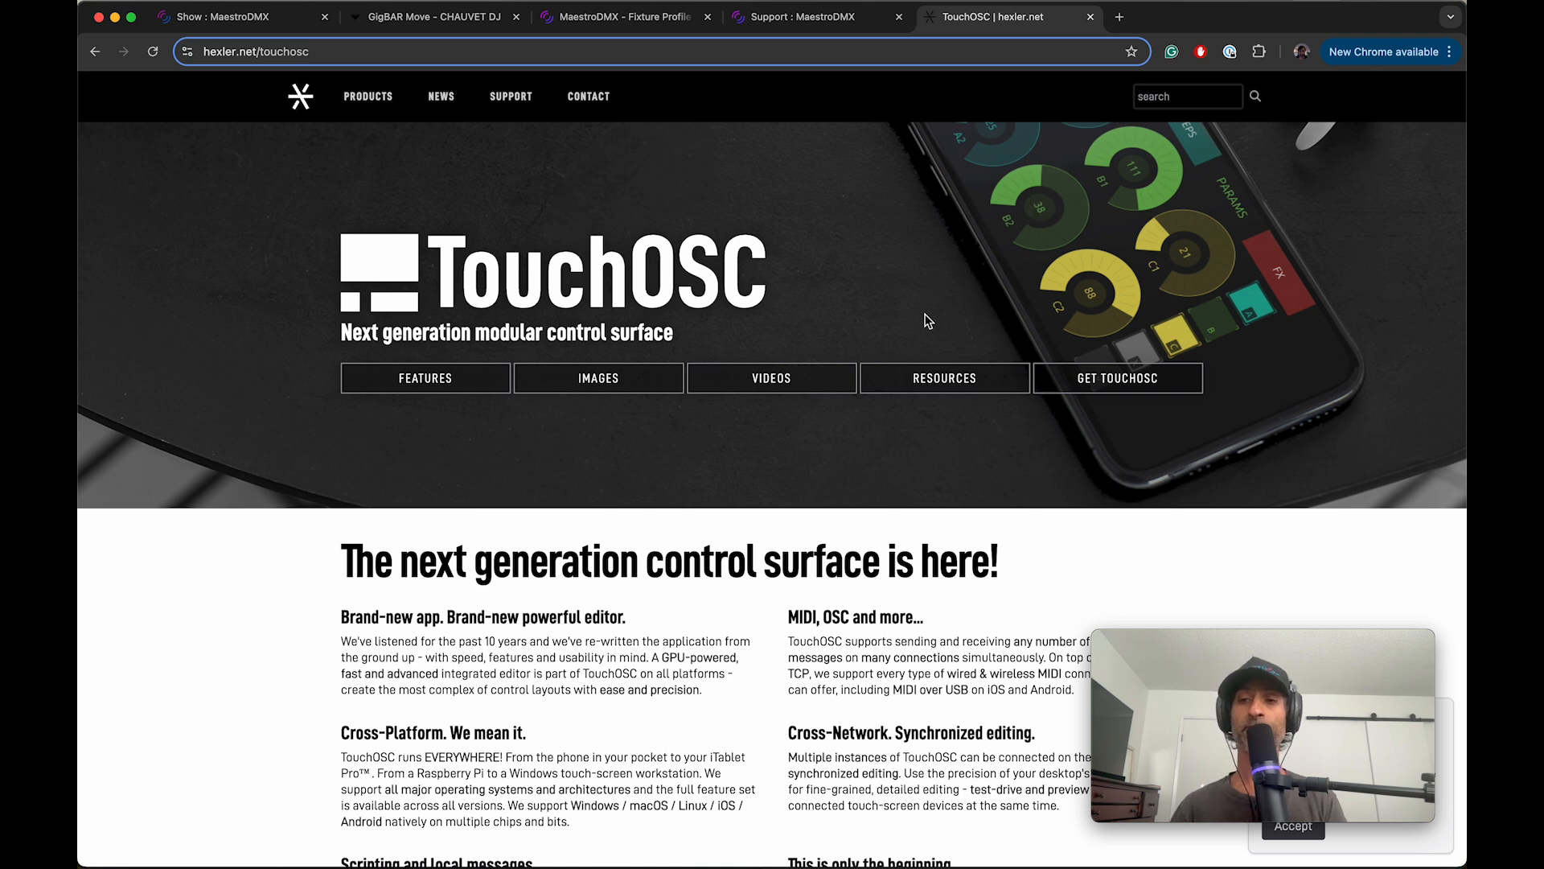
{"action": "scroll", "coordinate": [349, 595], "scroll_direction": "down", "scroll_amount": 5}
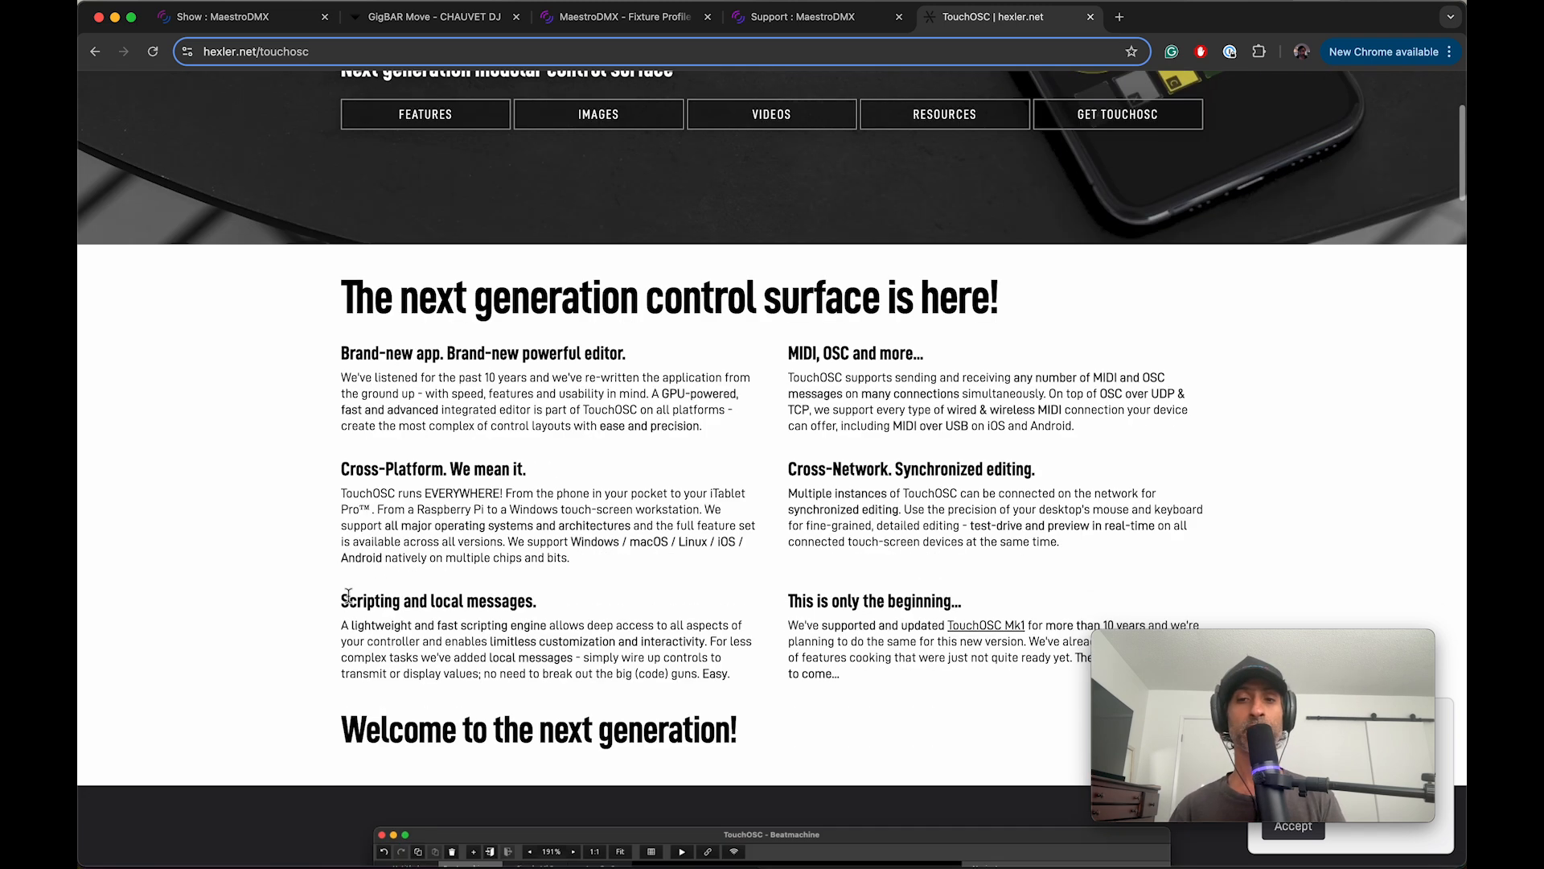
{"action": "scroll", "coordinate": [349, 595], "scroll_direction": "down", "scroll_amount": 10}
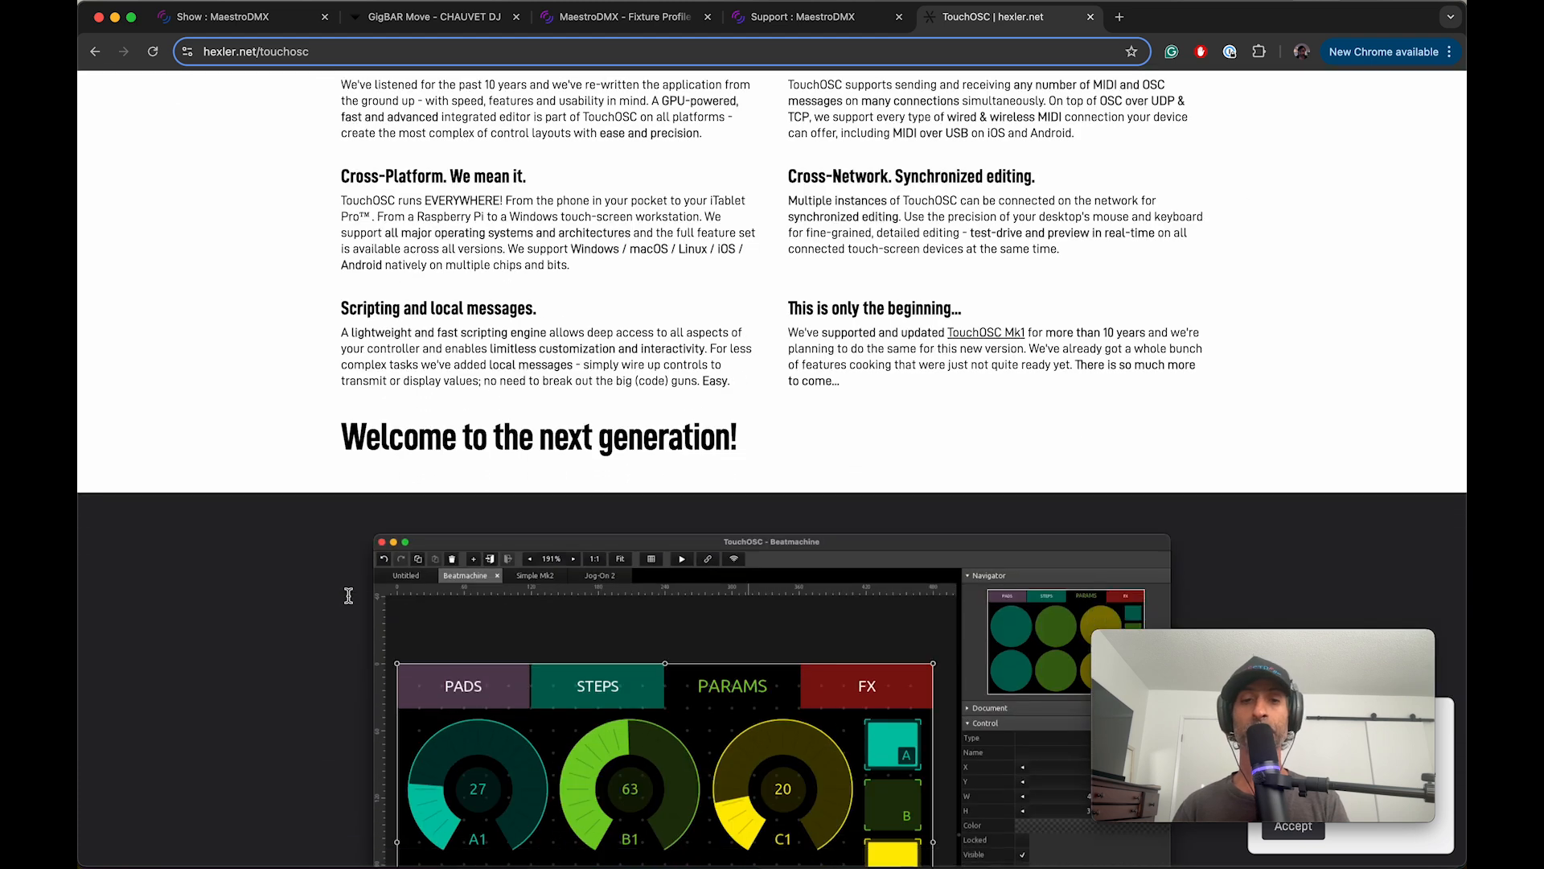
{"action": "scroll", "coordinate": [350, 602], "scroll_direction": "down", "scroll_amount": 2}
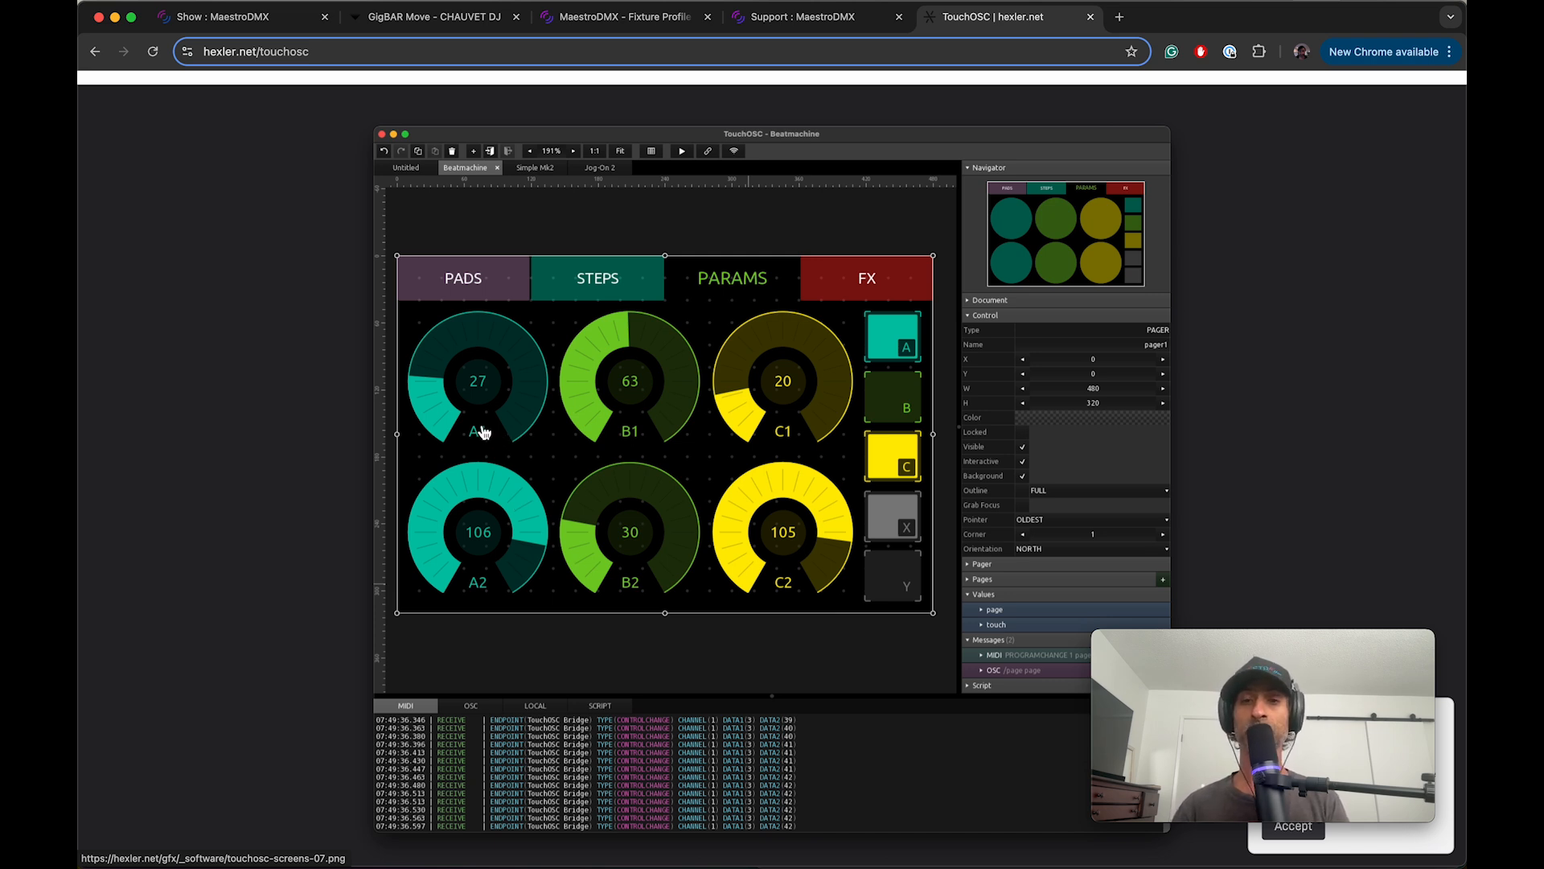
{"action": "scroll", "coordinate": [333, 573], "scroll_direction": "down", "scroll_amount": 15}
{"action": "scroll", "coordinate": [334, 576], "scroll_direction": "down", "scroll_amount": 4}
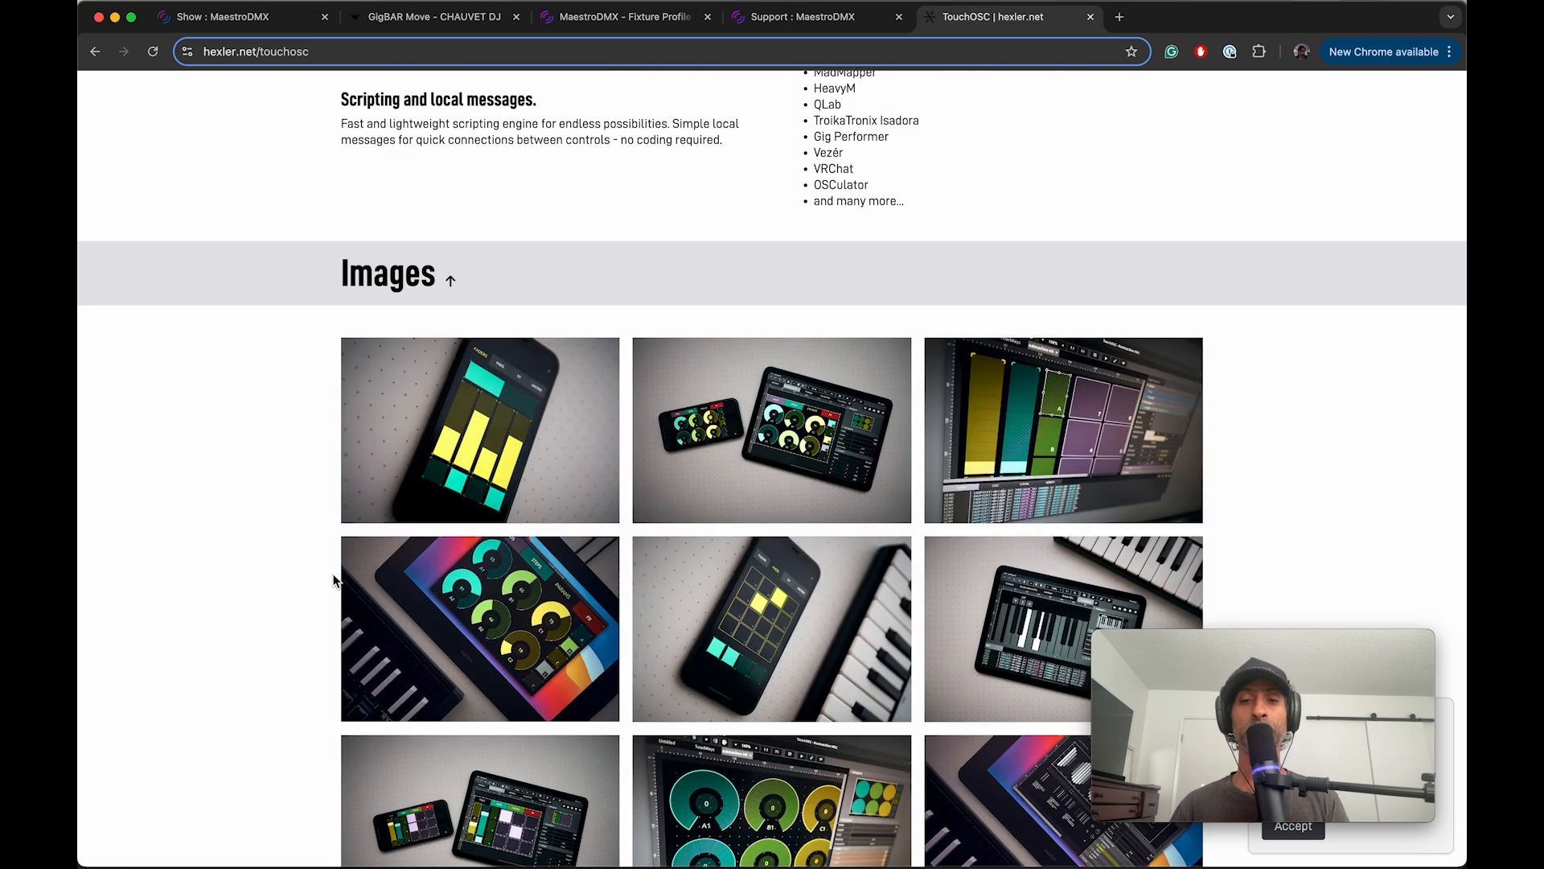
{"action": "scroll", "coordinate": [335, 579], "scroll_direction": "down", "scroll_amount": 2}
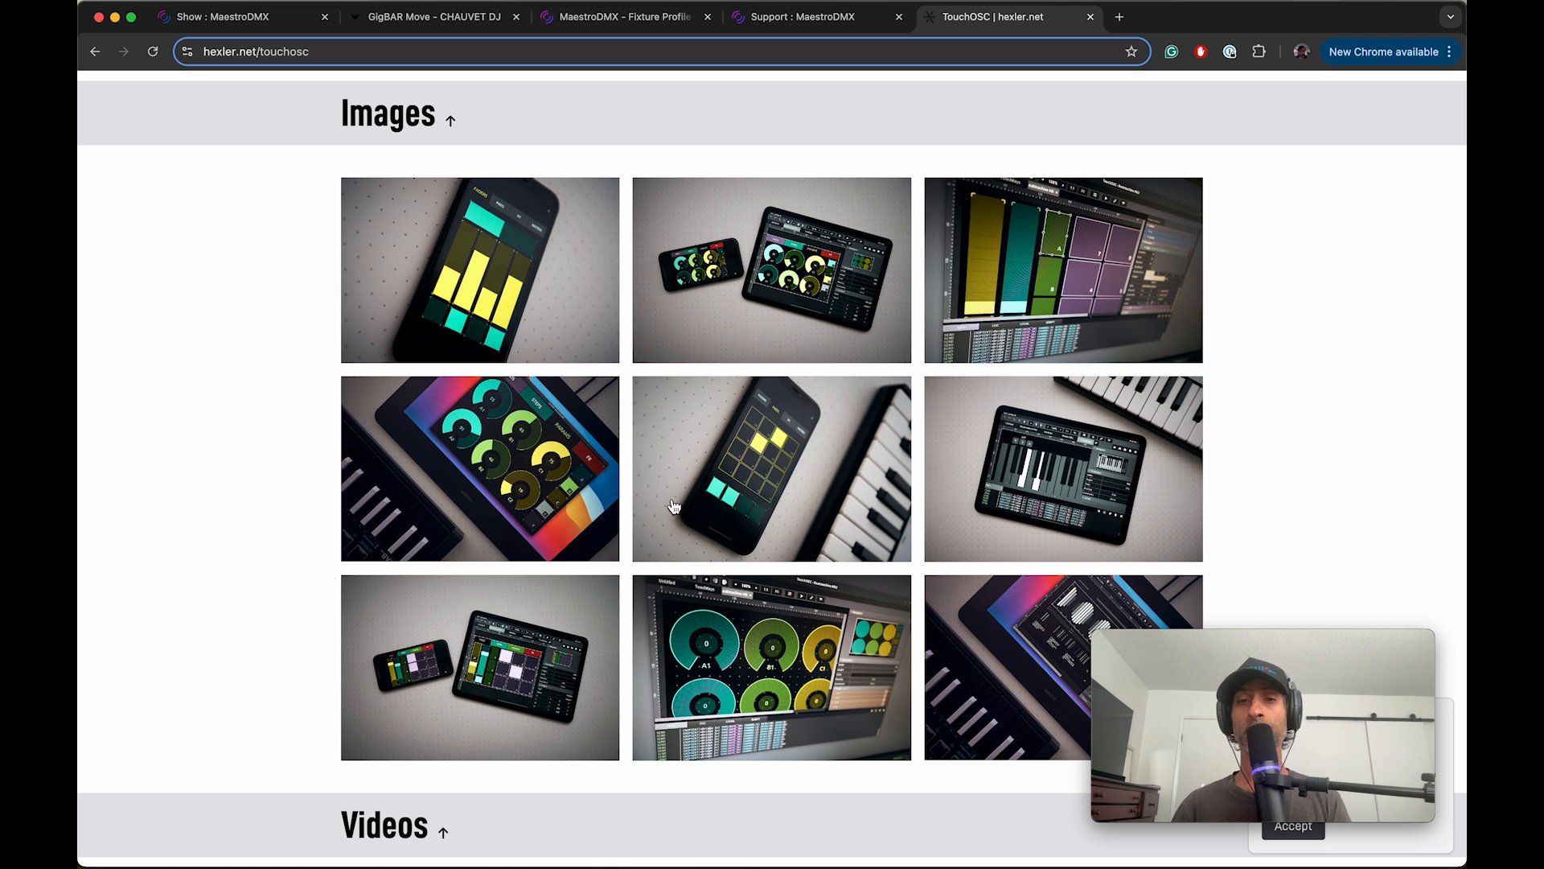
{"action": "left_click", "coordinate": [722, 487]}
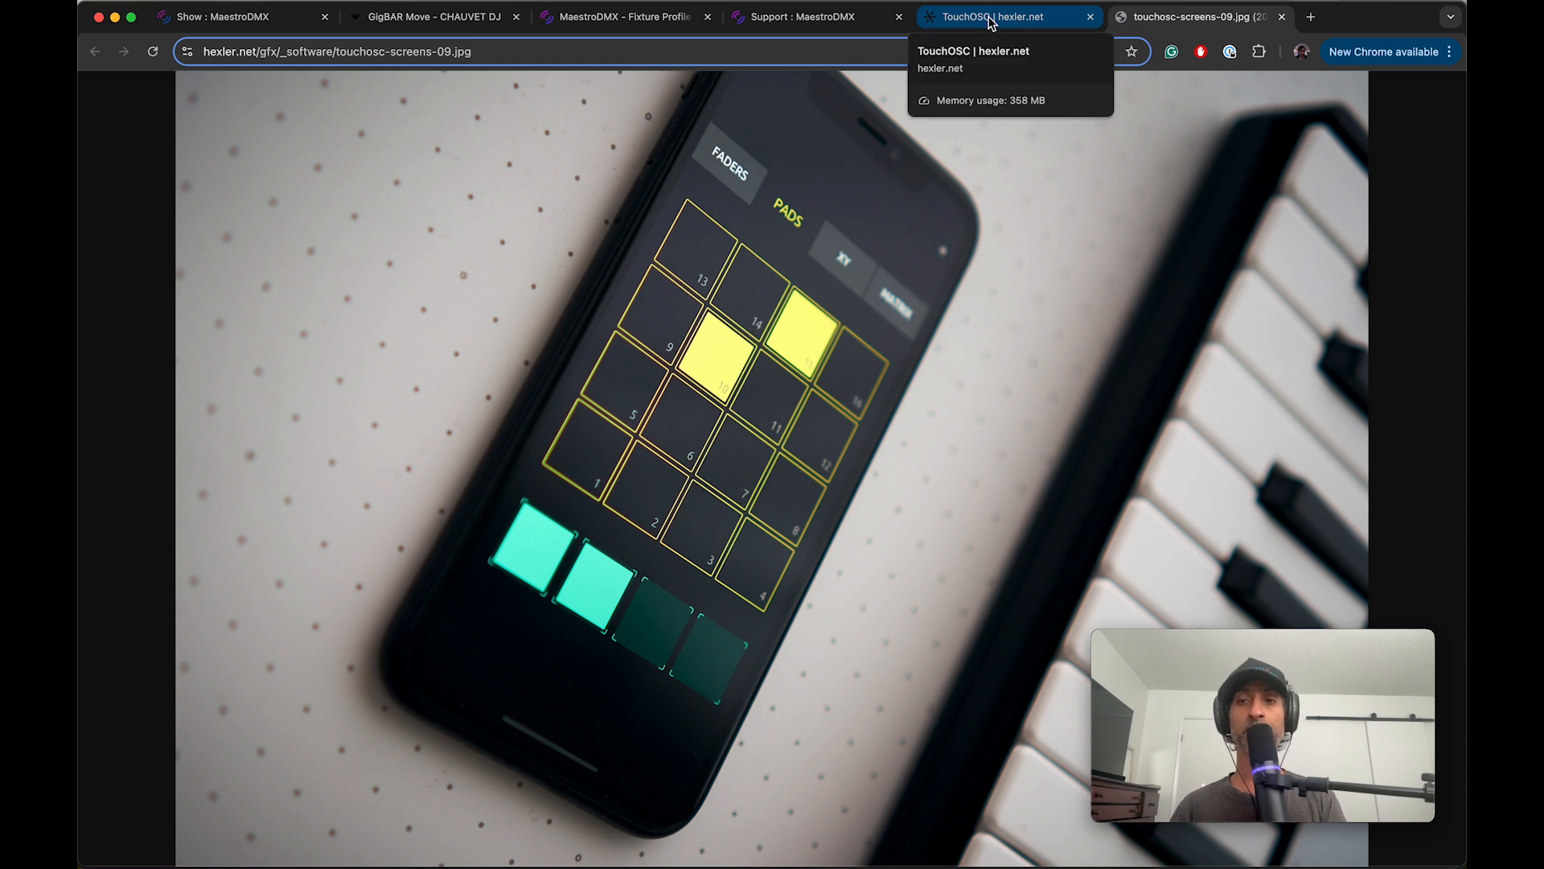
Step: Revisit the MaestroDMX support home page and return to the Show page with its live controls and cue list
{"action": "left_click", "coordinate": [799, 19]}
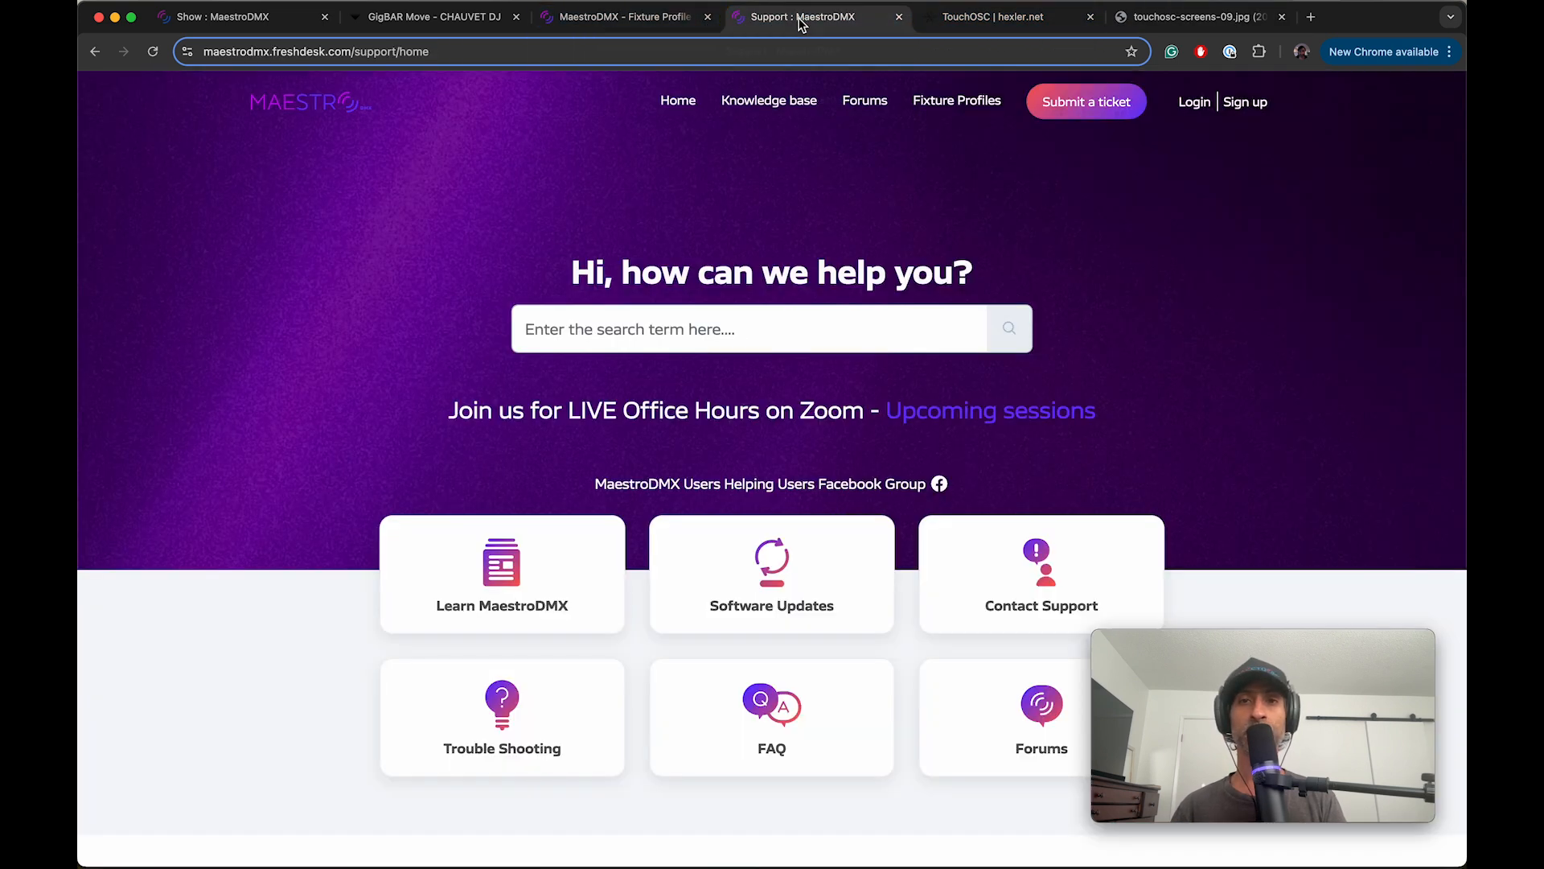
{"action": "left_click", "coordinate": [307, 101]}
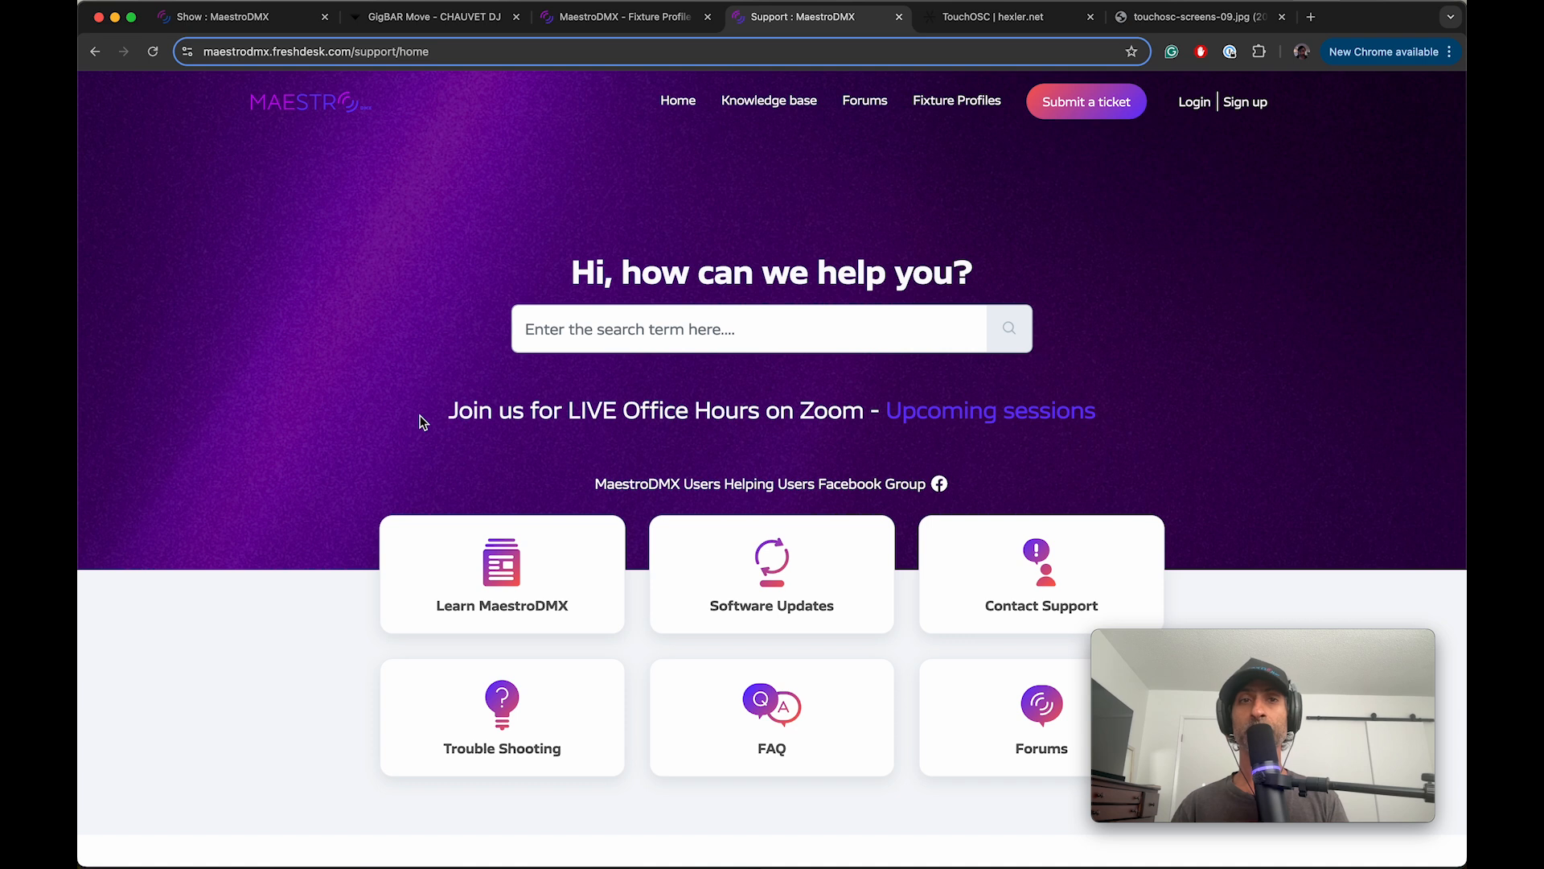
{"action": "left_click", "coordinate": [239, 23]}
{"action": "scroll", "coordinate": [273, 265], "scroll_direction": "down", "scroll_amount": 1}
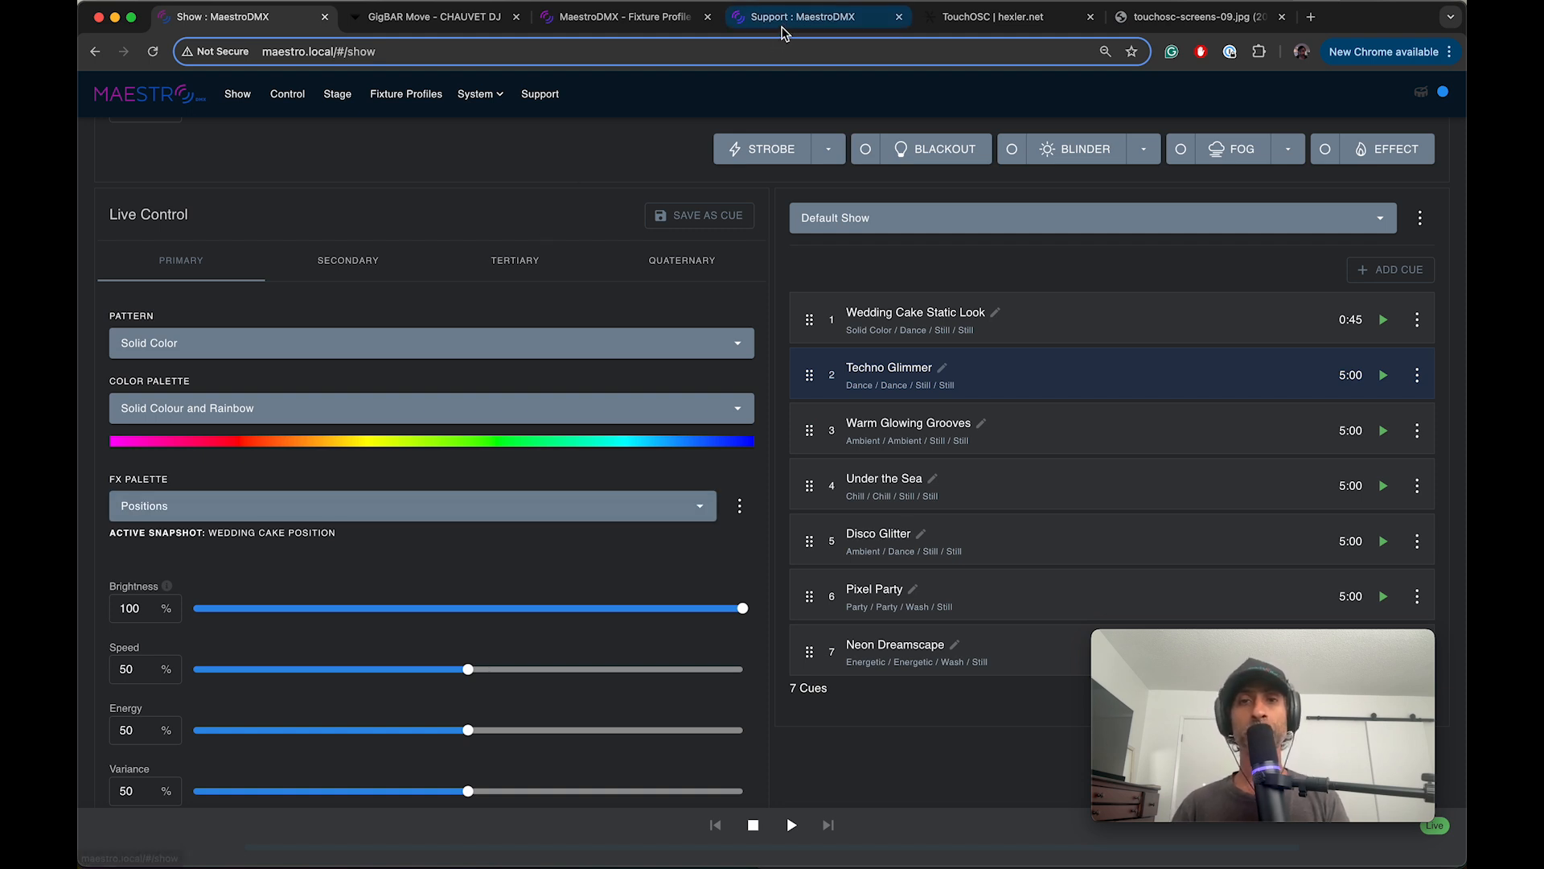
{"action": "left_click", "coordinate": [786, 25]}
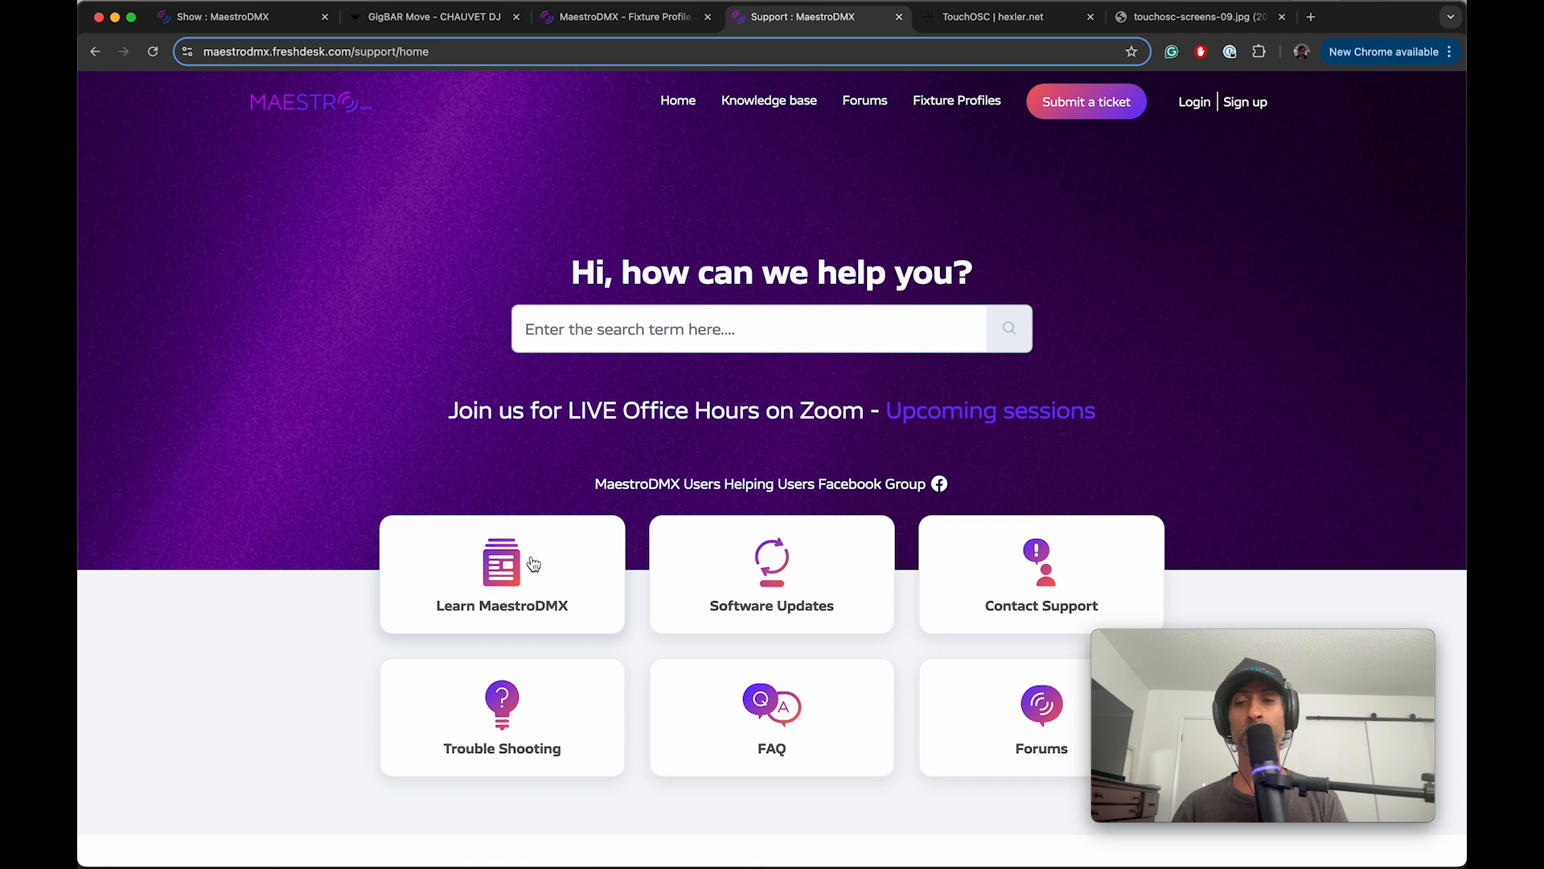
{"action": "left_click", "coordinate": [226, 22]}
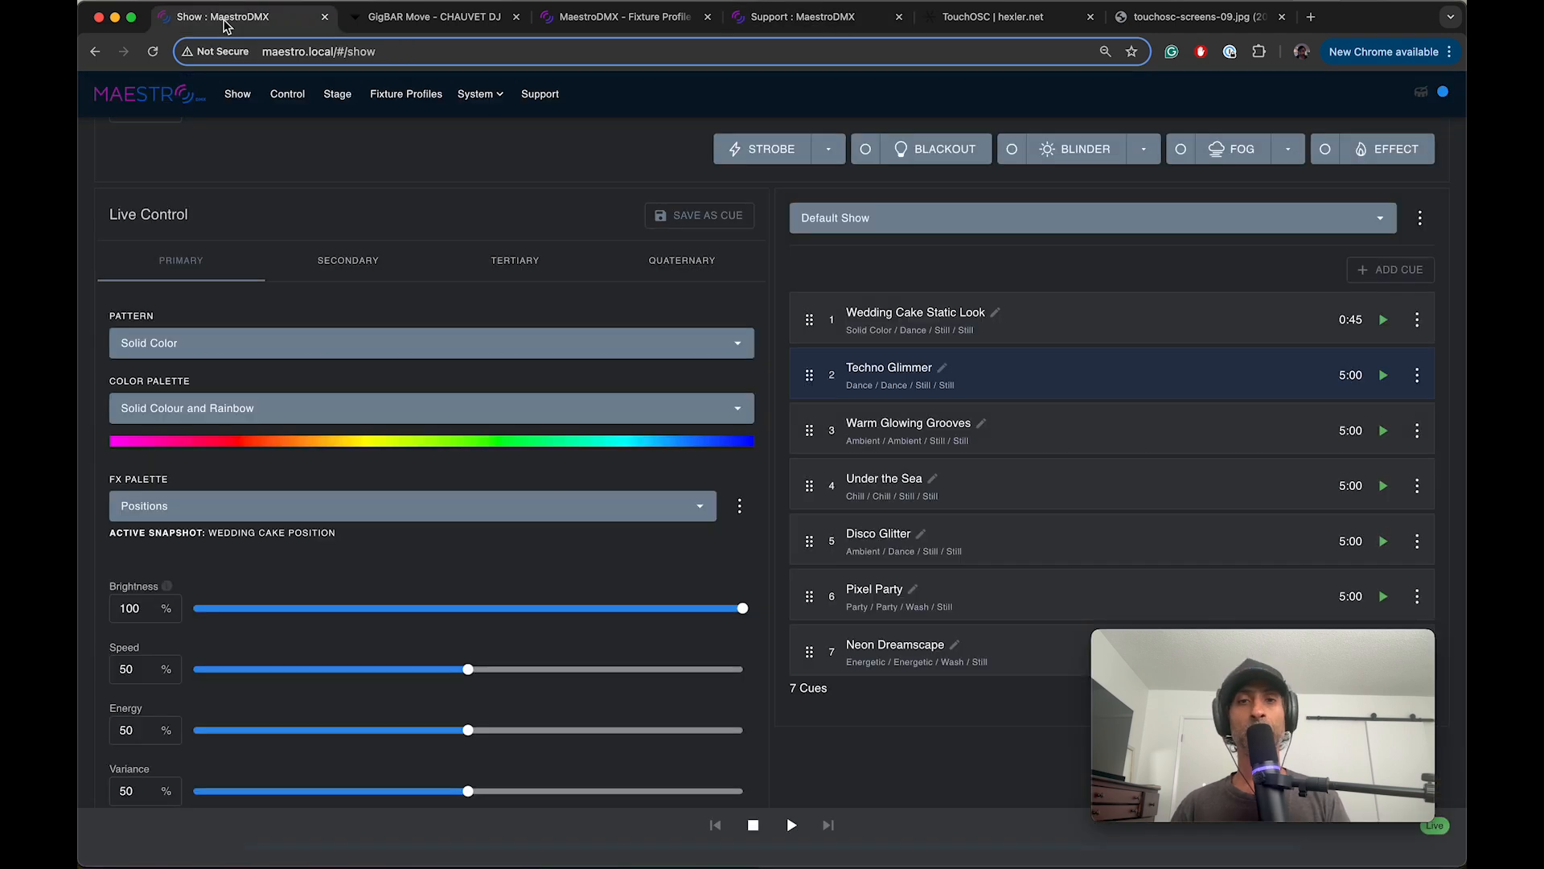